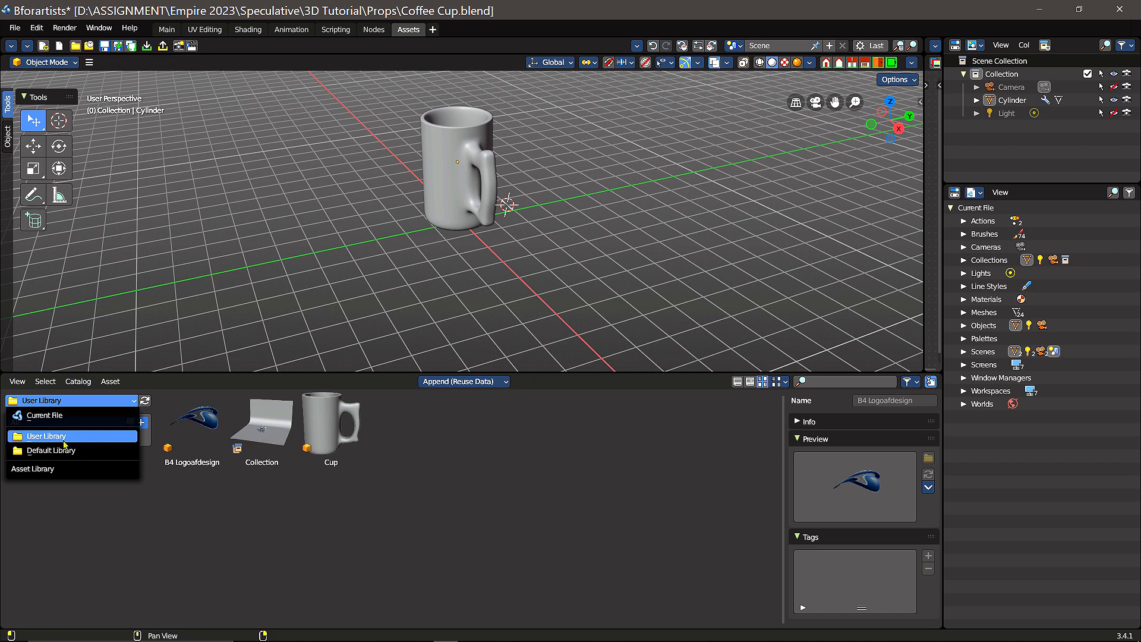
Apply the red aluminium material from the Default Library to the mug and switch the viewport to rendered shading
{"action": "left_click", "coordinate": [55, 450]}
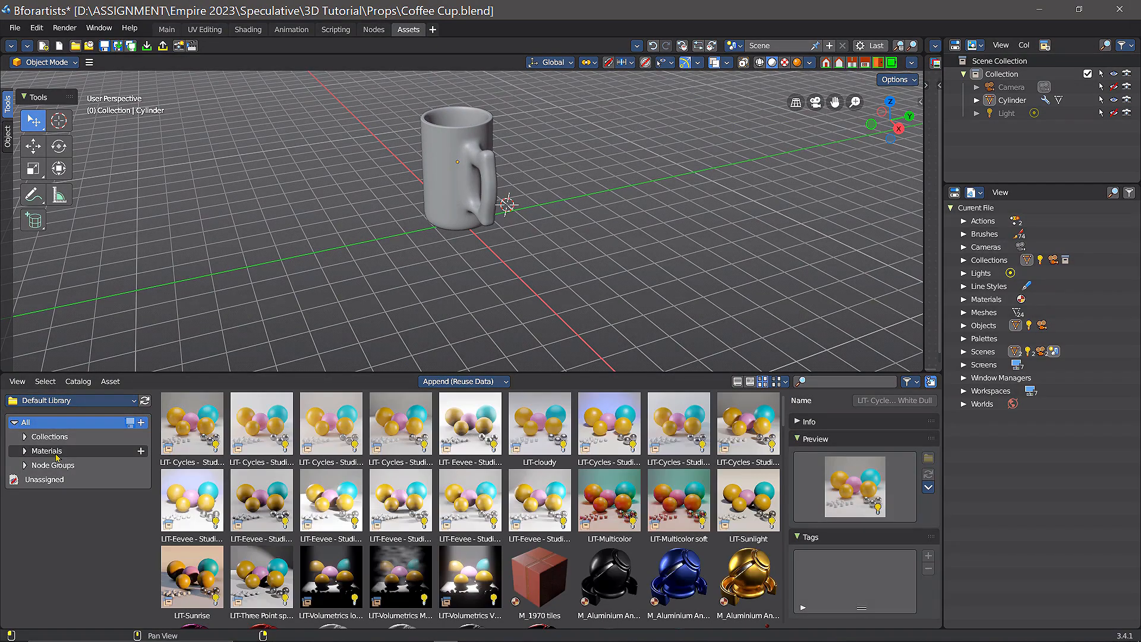
{"action": "scroll", "coordinate": [443, 465], "scroll_direction": "down", "scroll_amount": 5}
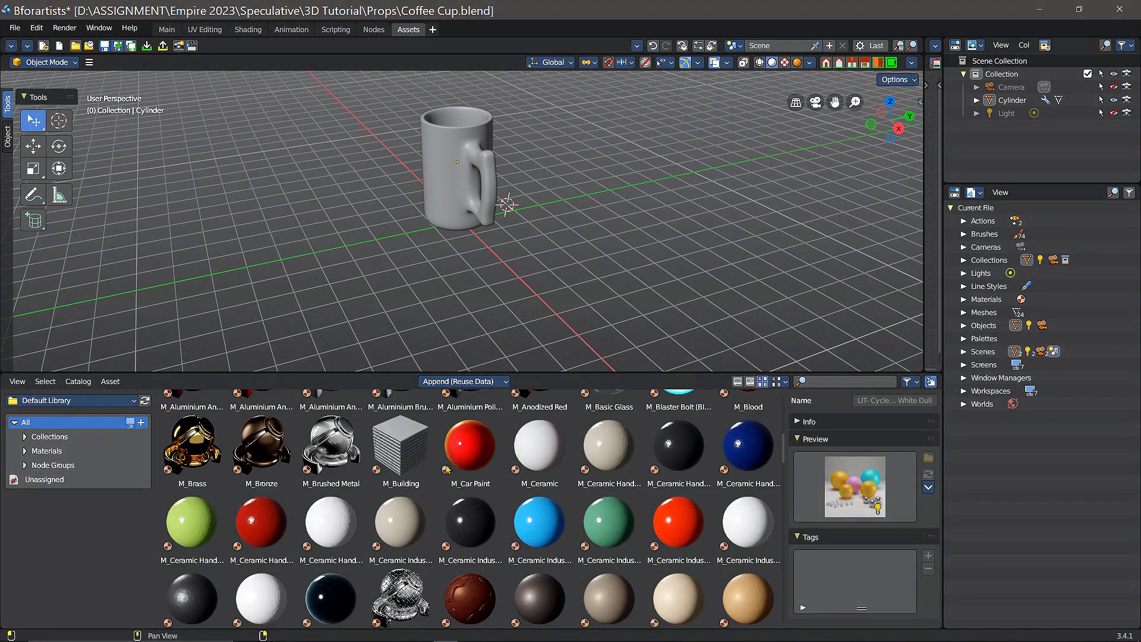
{"action": "scroll", "coordinate": [450, 464], "scroll_direction": "up", "scroll_amount": 10}
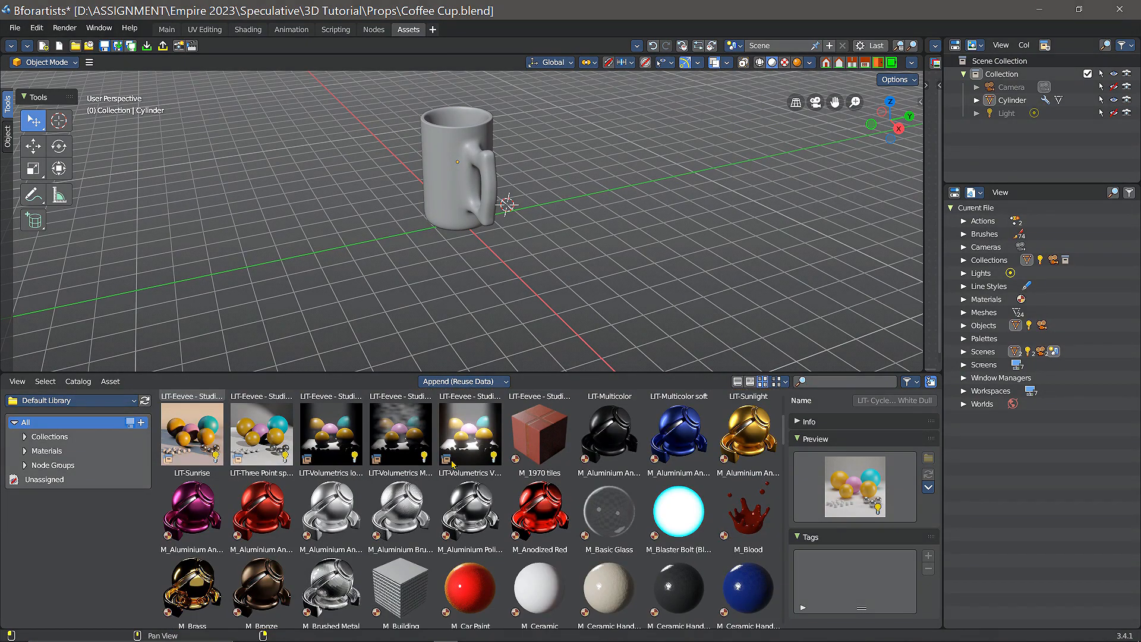
{"action": "scroll", "coordinate": [452, 463], "scroll_direction": "down", "scroll_amount": 15}
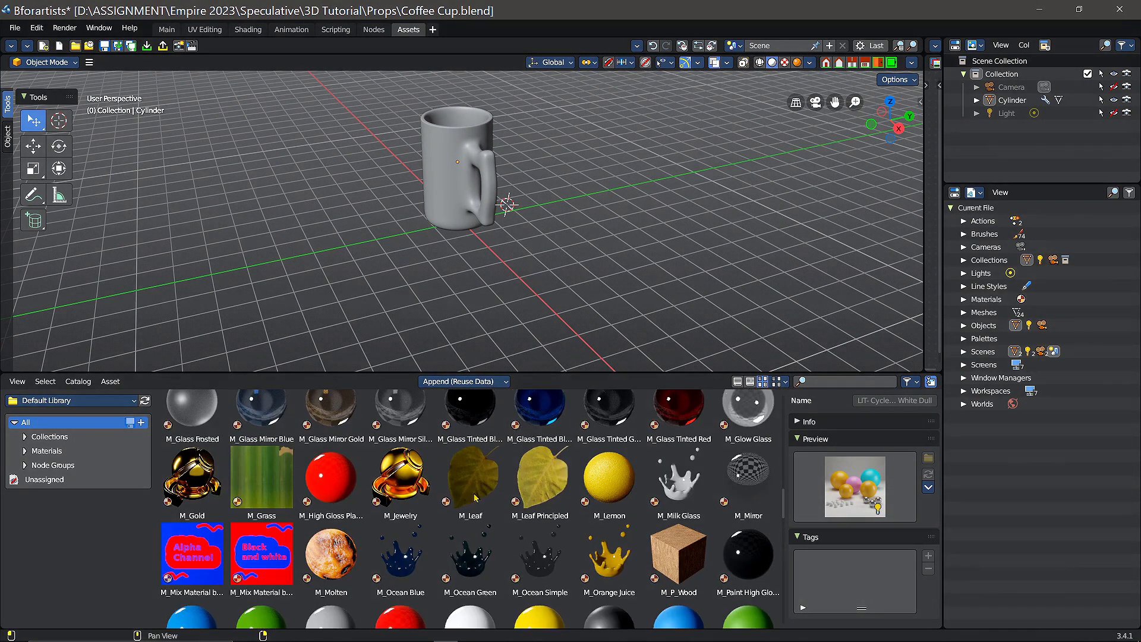
{"action": "scroll", "coordinate": [476, 497], "scroll_direction": "down", "scroll_amount": 10}
{"action": "scroll", "coordinate": [479, 493], "scroll_direction": "up", "scroll_amount": 15}
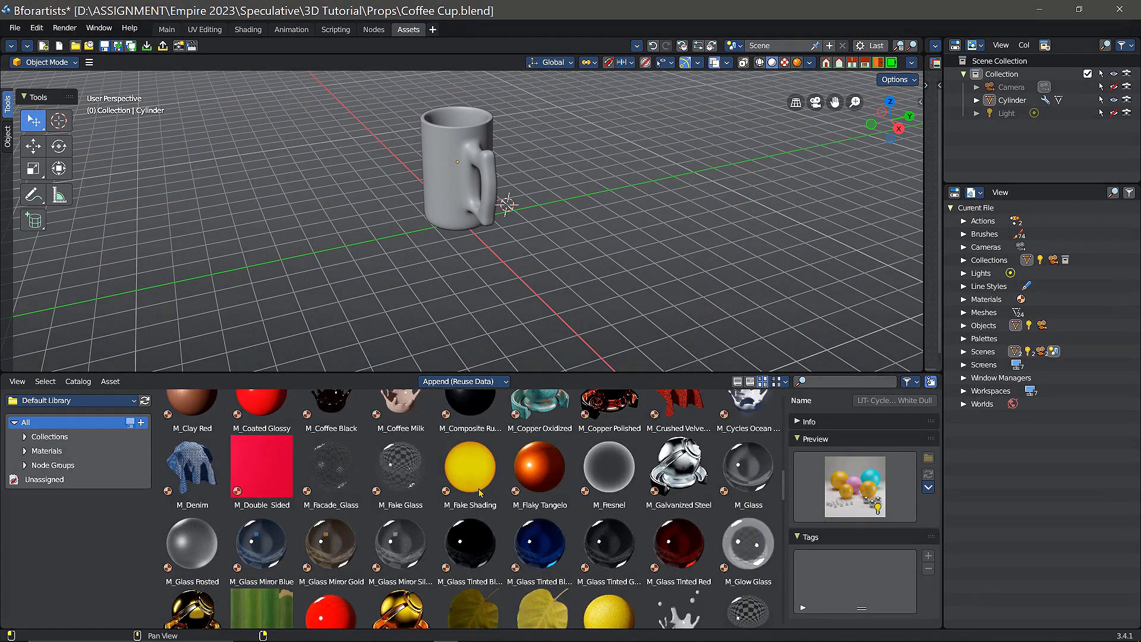
{"action": "scroll", "coordinate": [479, 492], "scroll_direction": "up", "scroll_amount": 10}
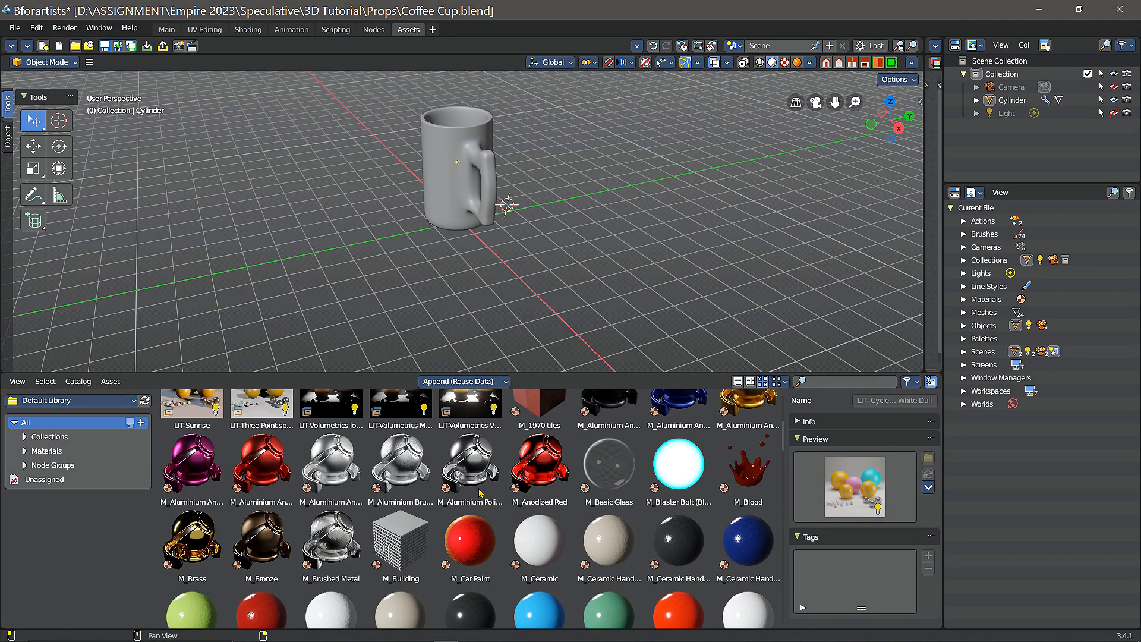
{"action": "scroll", "coordinate": [483, 491], "scroll_direction": "up", "scroll_amount": 2}
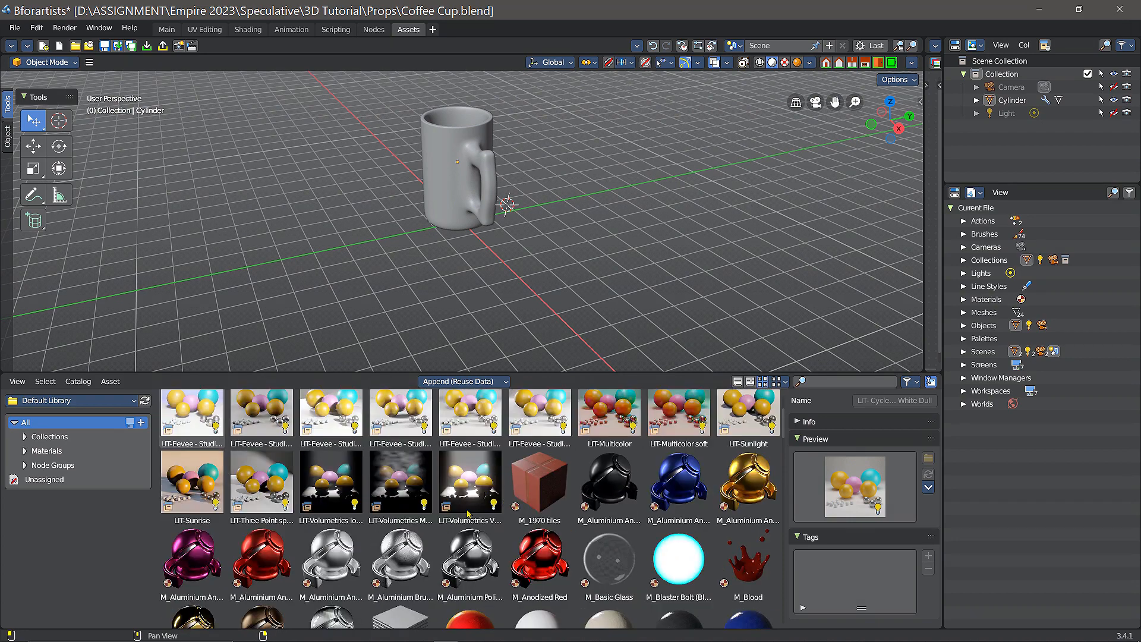
{"action": "scroll", "coordinate": [468, 514], "scroll_direction": "down", "scroll_amount": 1}
{"action": "scroll", "coordinate": [470, 512], "scroll_direction": "down", "scroll_amount": 1}
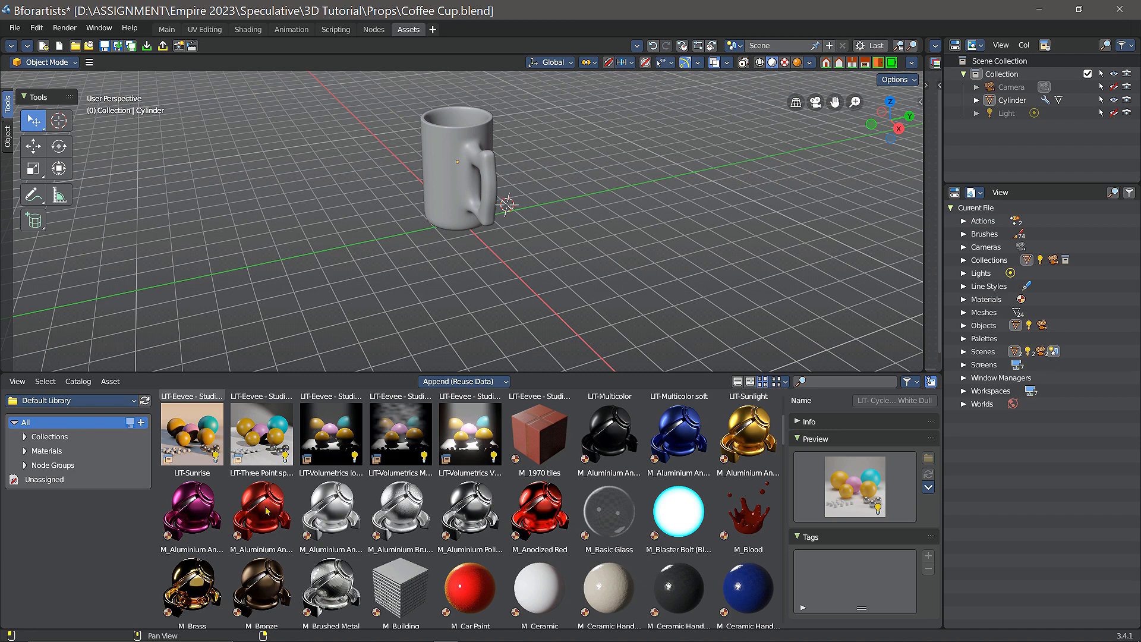
{"action": "left_click_drag", "start_coordinate": [266, 510], "coordinate": [461, 170]}
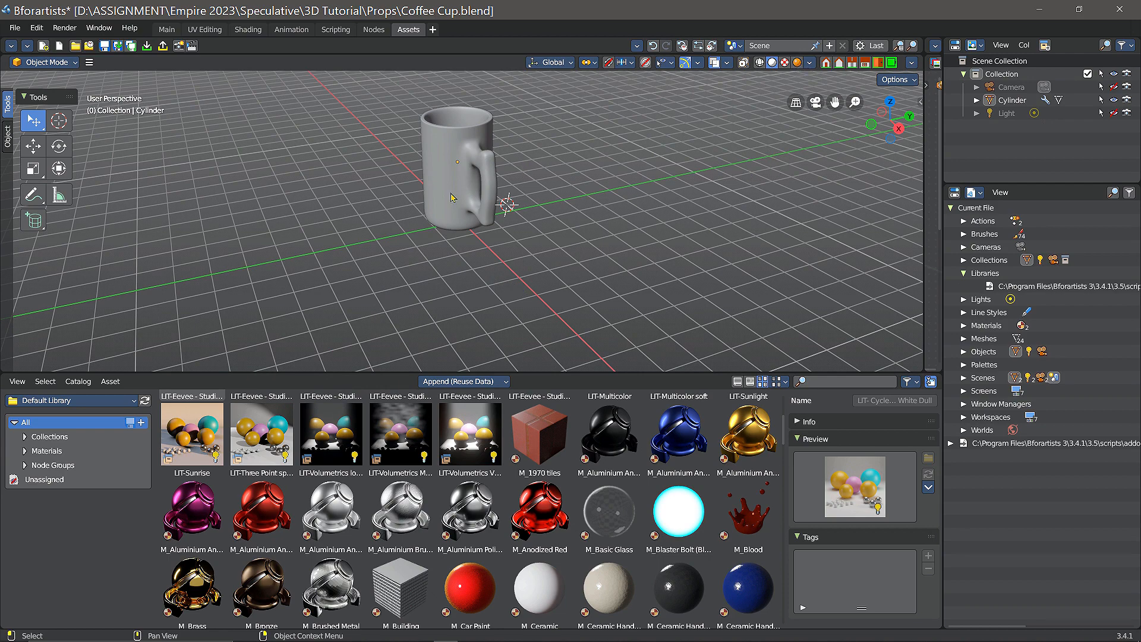
{"action": "left_click", "coordinate": [797, 63]}
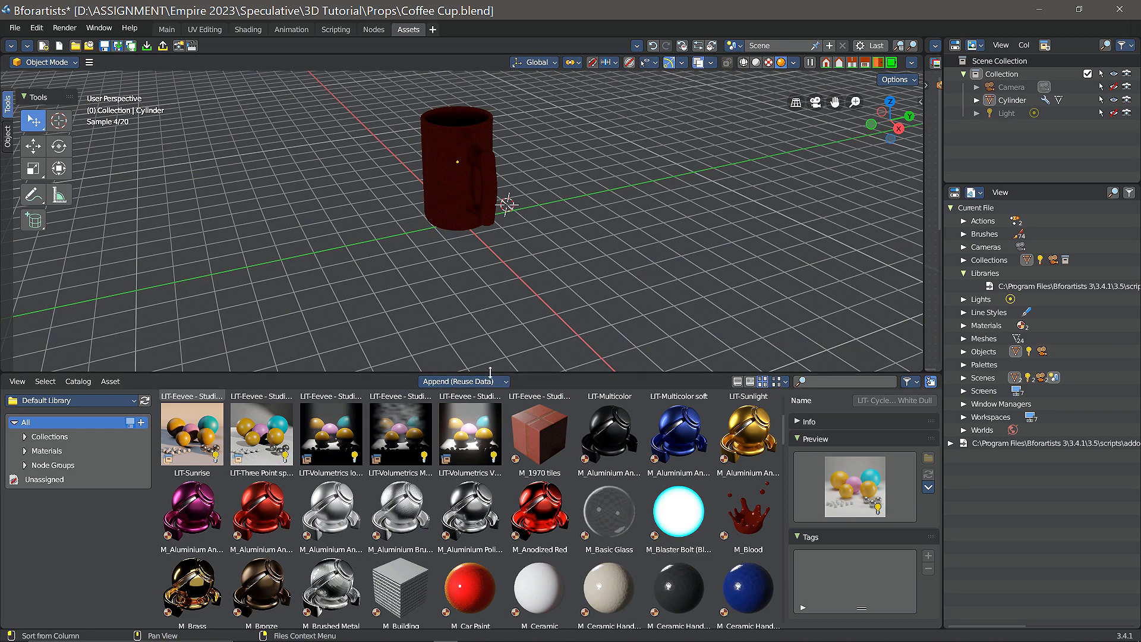
Enlarge the 3D viewport over the asset browser and examine the red material on the mug from a closer, handle-side view
{"action": "scroll", "coordinate": [469, 451], "scroll_direction": "down", "scroll_amount": 5}
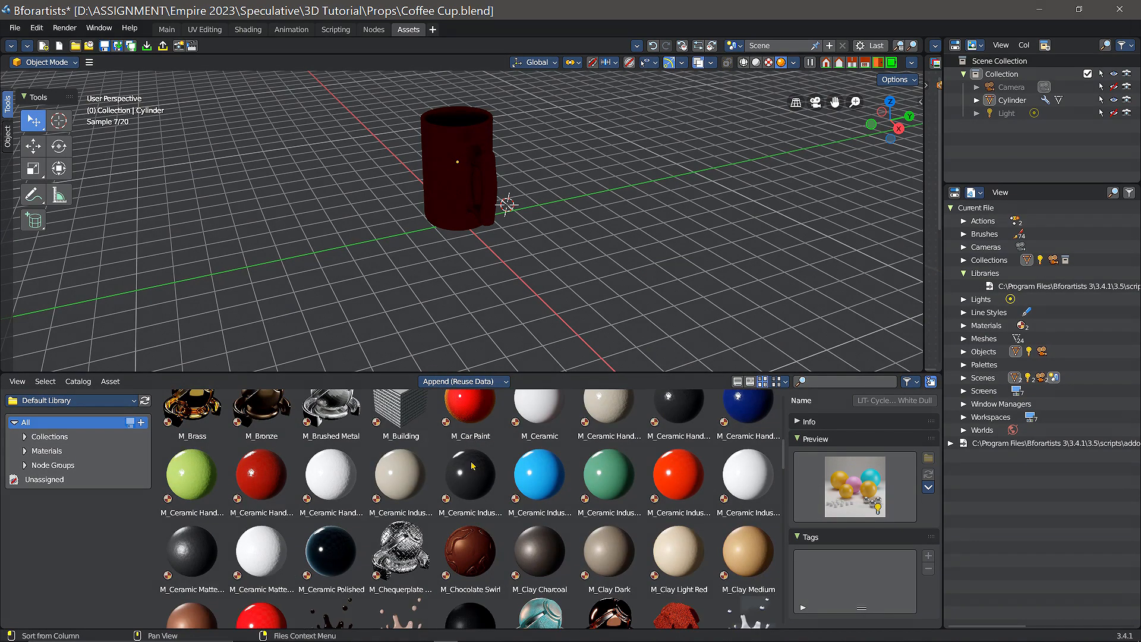
{"action": "scroll", "coordinate": [473, 466], "scroll_direction": "up", "scroll_amount": 1}
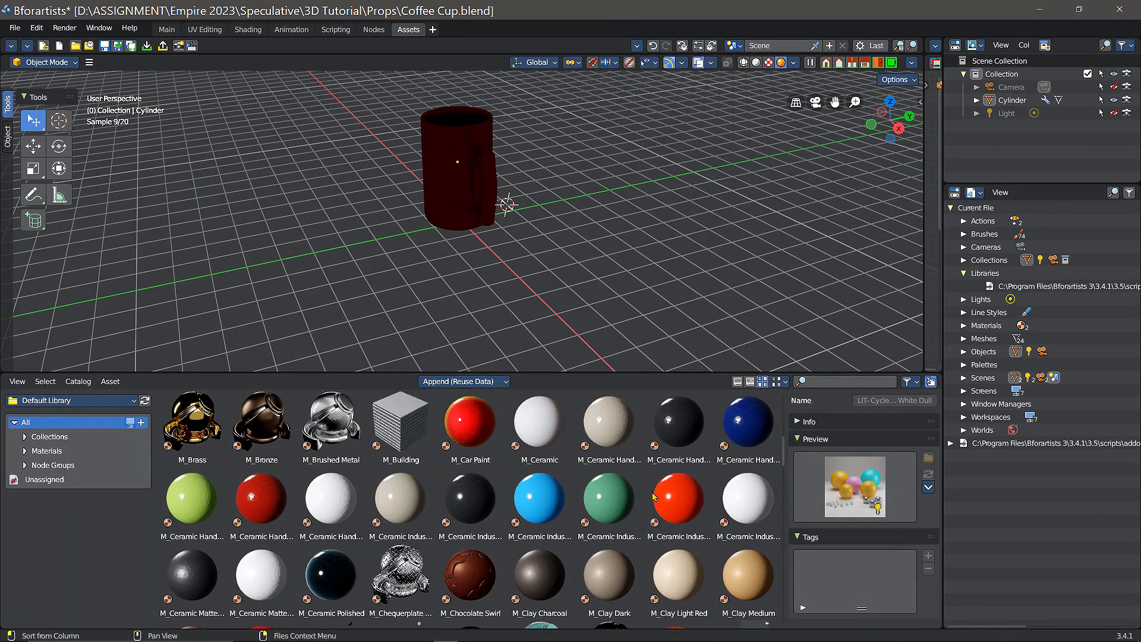
{"action": "scroll", "coordinate": [528, 392], "scroll_direction": "up", "scroll_amount": 4}
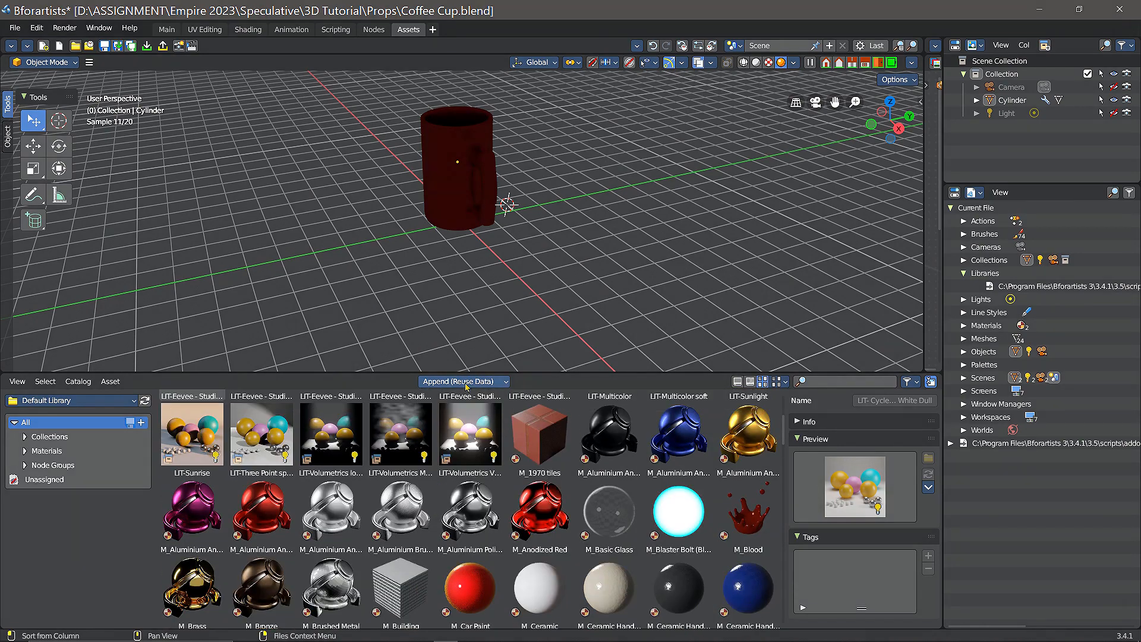
{"action": "left_click_drag", "start_coordinate": [485, 373], "coordinate": [487, 615]}
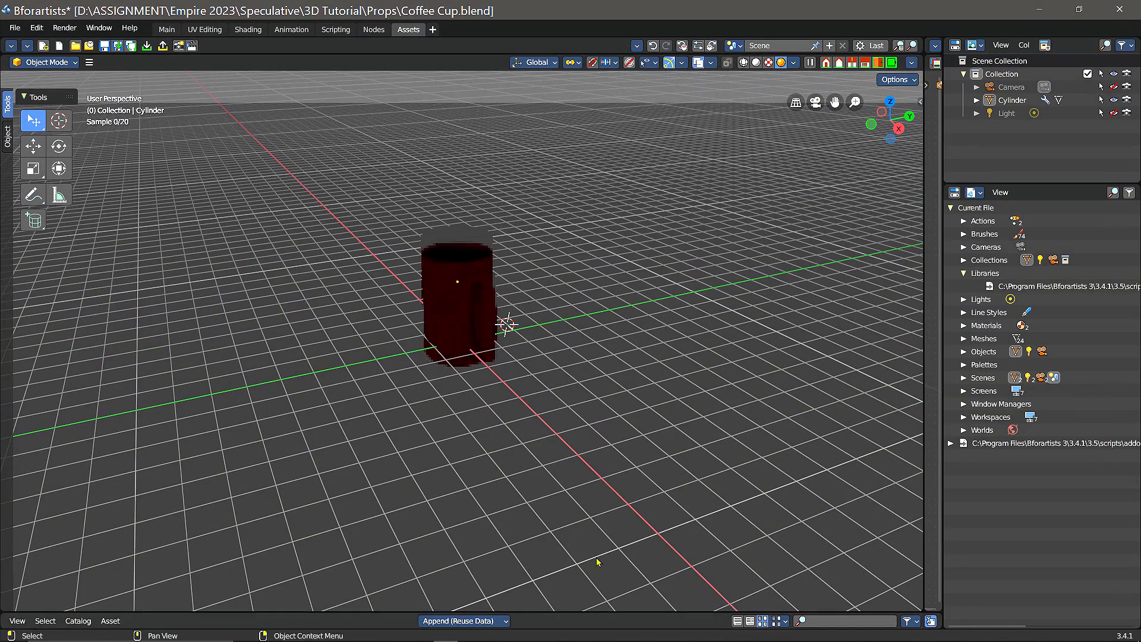
{"action": "scroll", "coordinate": [492, 271], "scroll_direction": "up", "scroll_amount": 1}
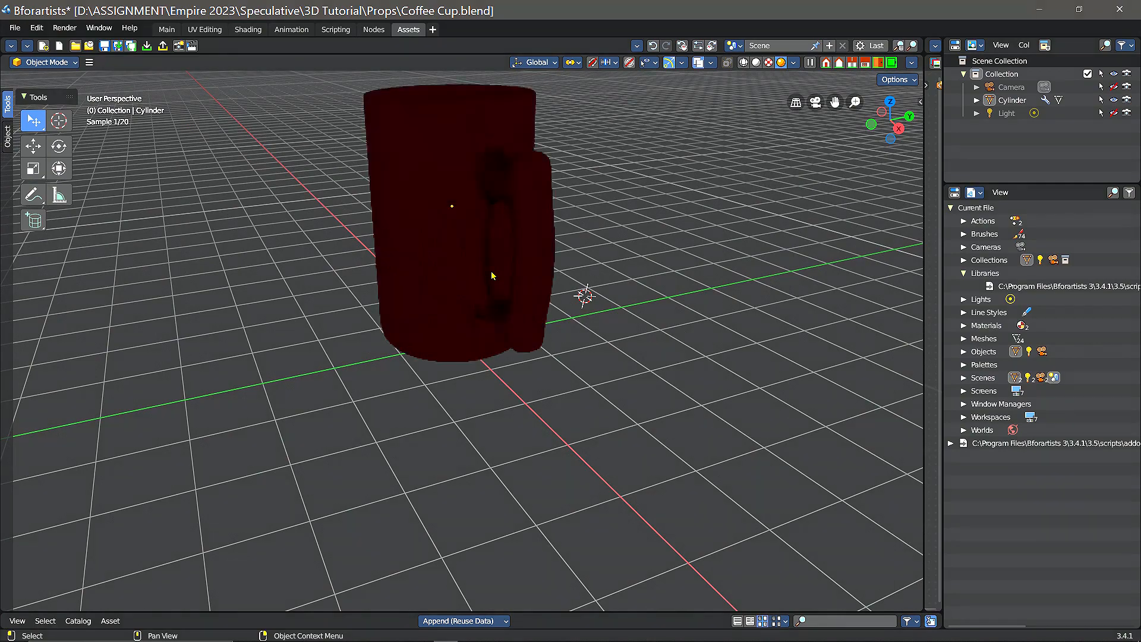
{"action": "scroll", "coordinate": [492, 272], "scroll_direction": "down", "scroll_amount": 2}
{"action": "middle_click_drag", "start_coordinate": [507, 424], "coordinate": [535, 394]}
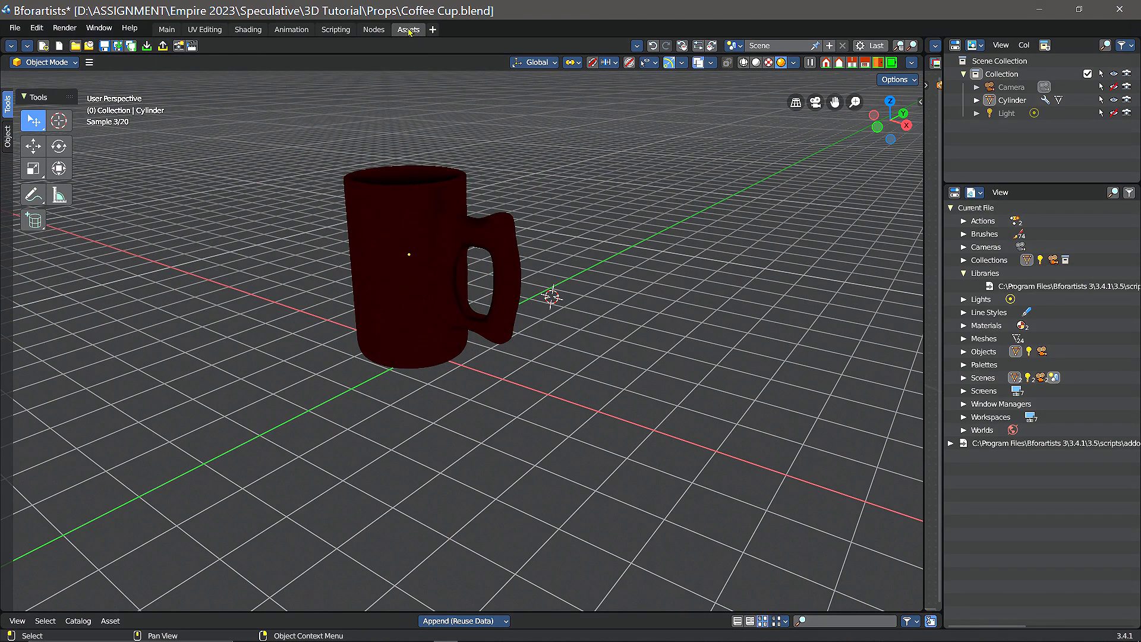
Switch to the Main workspace and display the mug with rendered viewport shading
{"action": "left_click", "coordinate": [166, 30]}
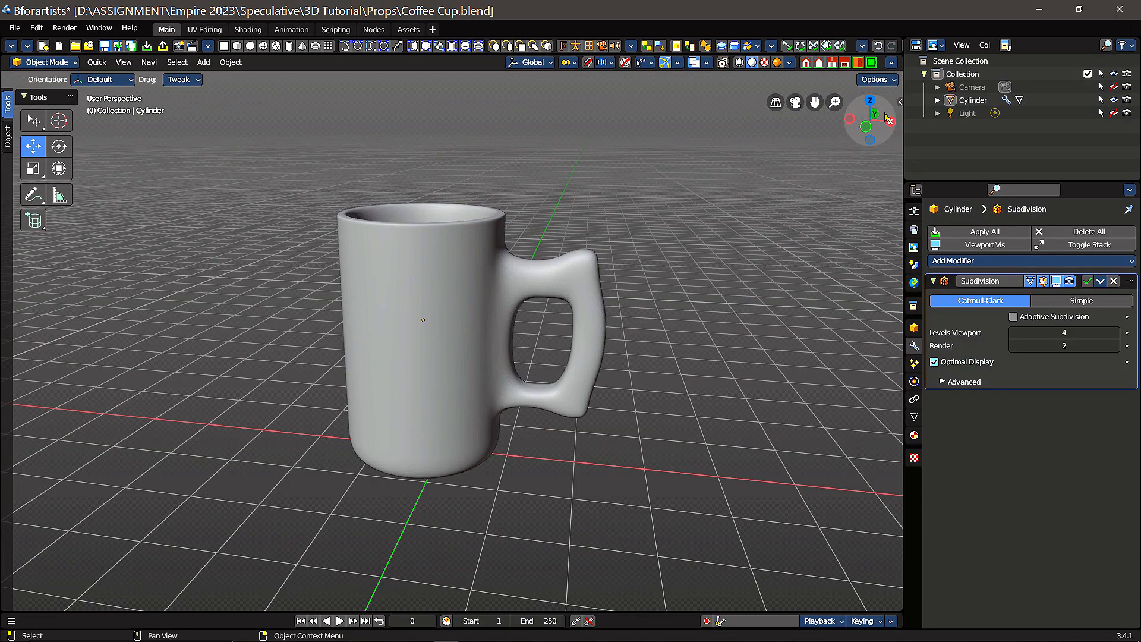
{"action": "left_click", "coordinate": [777, 63]}
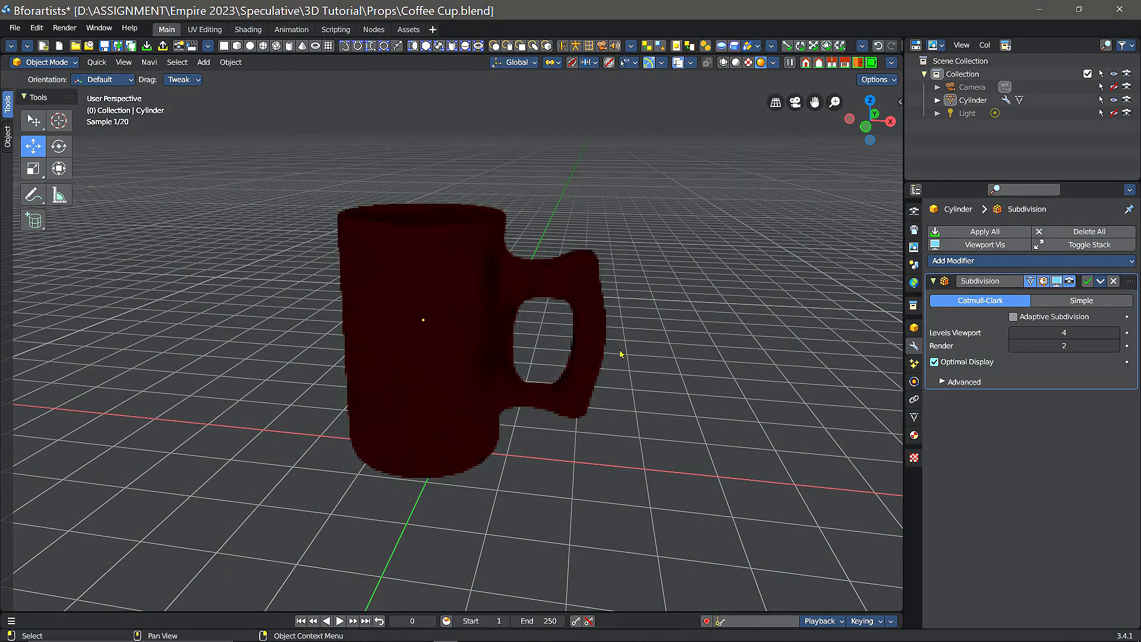
{"action": "mouse_move", "coordinate": [658, 360]}
{"action": "middle_mouse_down"}
{"action": "mouse_move", "coordinate": [608, 385]}
{"action": "mouse_move", "coordinate": [660, 356]}
{"action": "middle_mouse_up"}
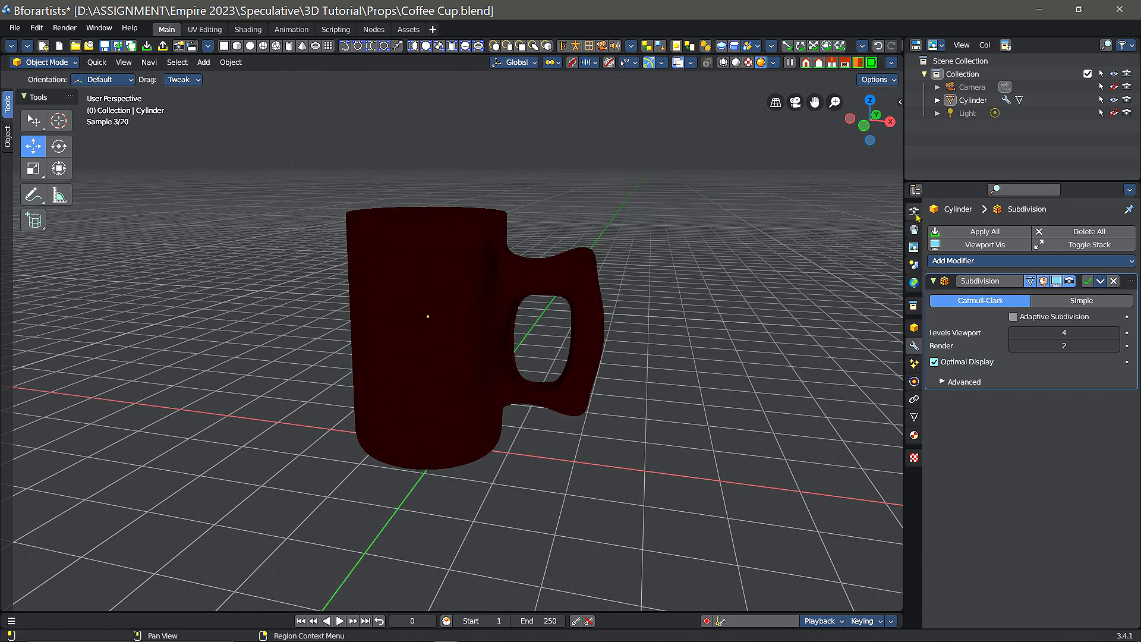
Change the scene's render engine to Eevee
{"action": "left_click", "coordinate": [914, 229]}
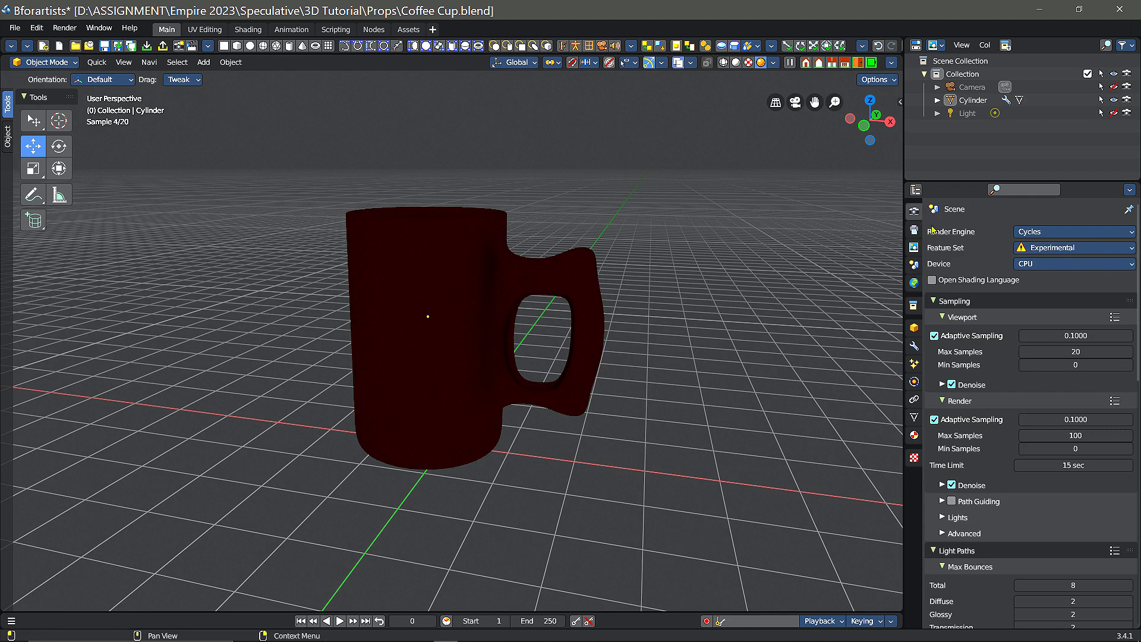
{"action": "left_click", "coordinate": [1054, 235]}
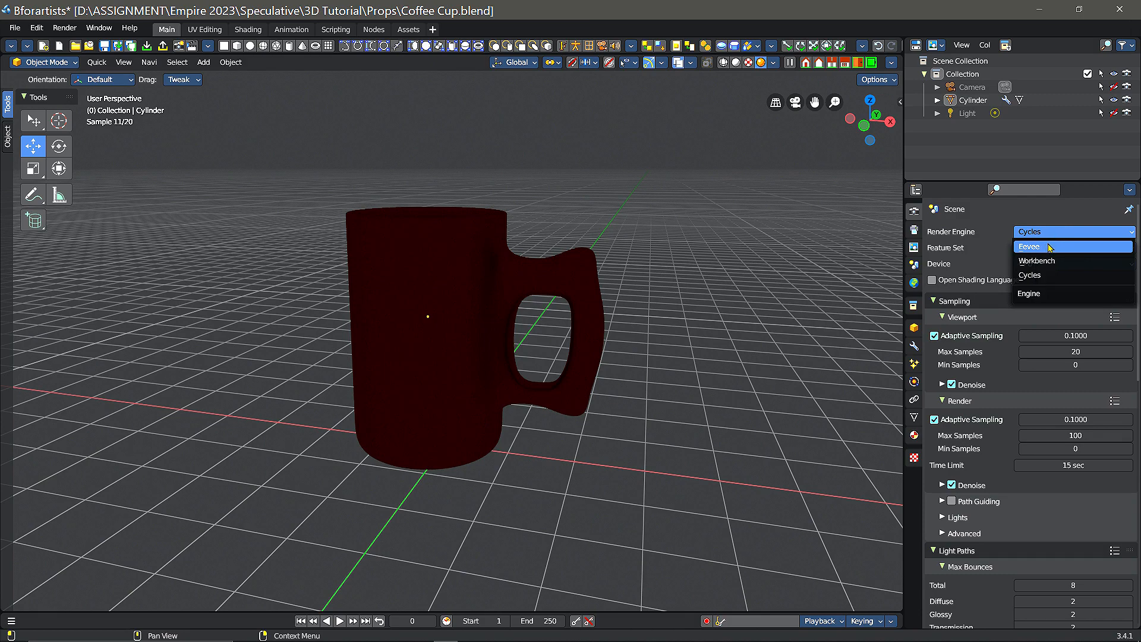
{"action": "left_click", "coordinate": [1050, 247]}
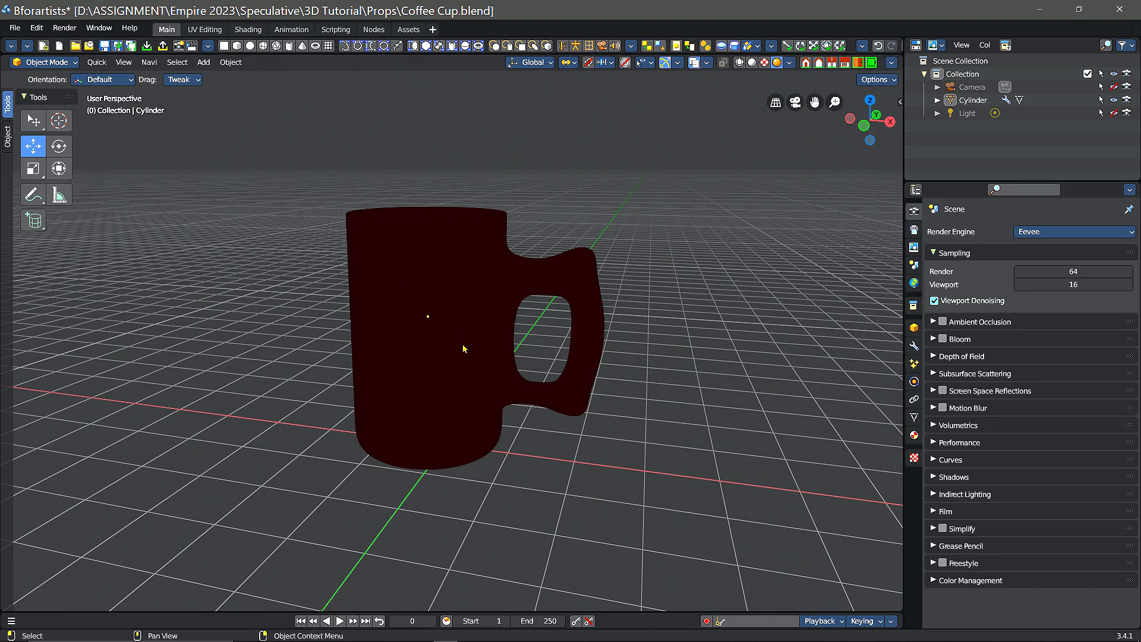
Set the world background strength to 0.4
{"action": "scroll", "coordinate": [462, 346], "scroll_direction": "down", "scroll_amount": 2}
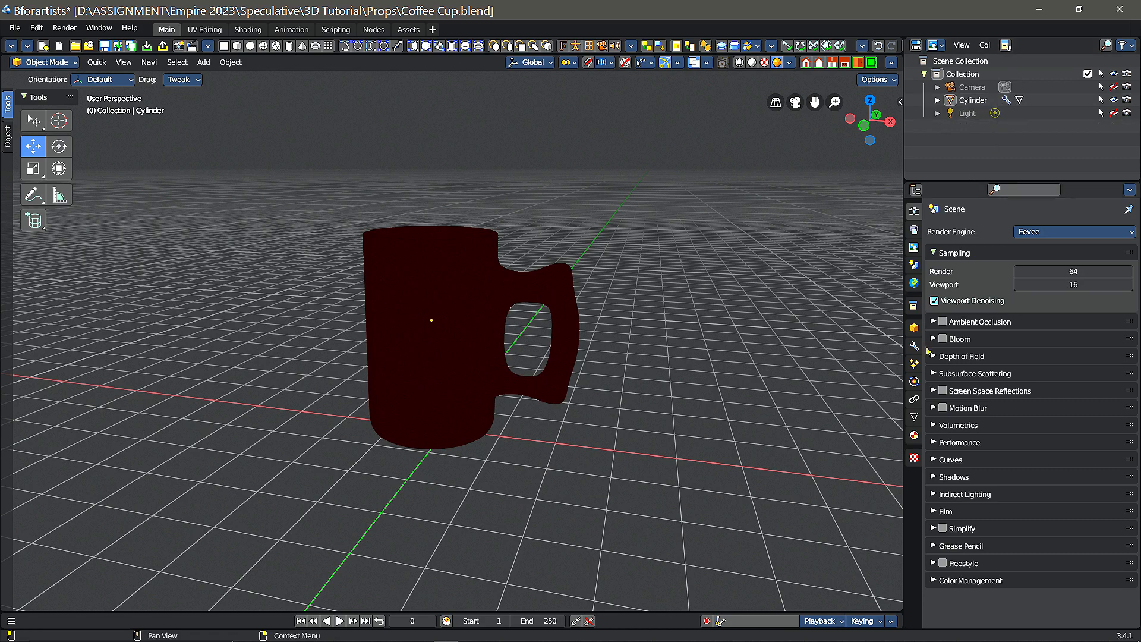
{"action": "left_click", "coordinate": [914, 284]}
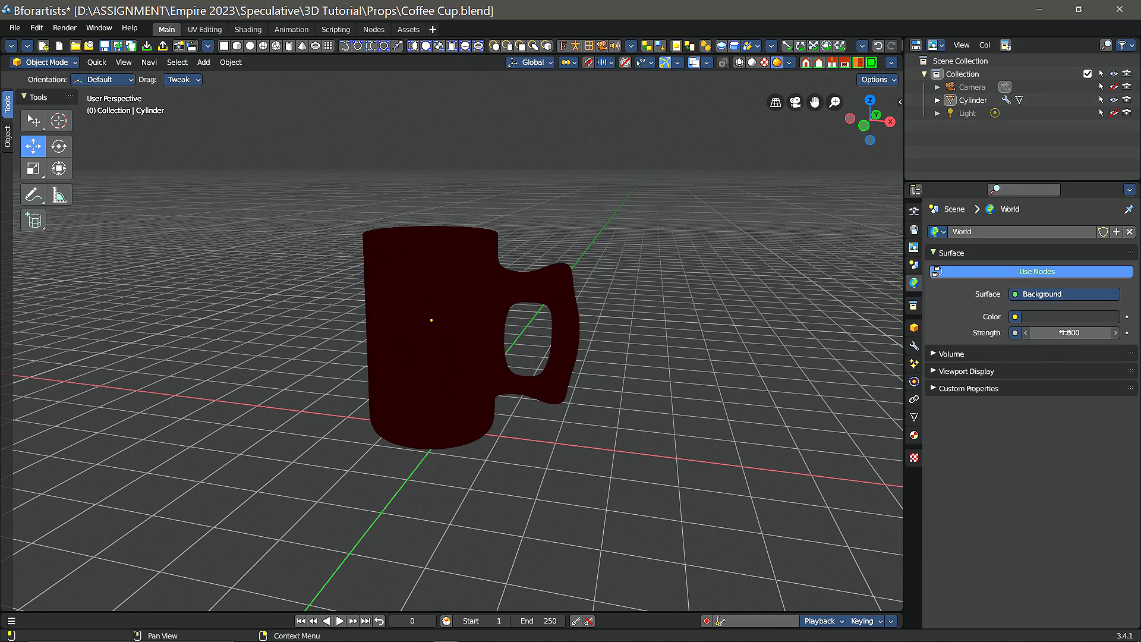
{"action": "mouse_move", "coordinate": [1065, 333]}
{"action": "left_mouse_down"}
{"action": "mouse_move", "coordinate": [1099, 332]}
{"action": "mouse_move", "coordinate": [1037, 332]}
{"action": "mouse_move", "coordinate": [1097, 333]}
{"action": "mouse_move", "coordinate": [1046, 332]}
{"action": "mouse_move", "coordinate": [1070, 332]}
{"action": "mouse_move", "coordinate": [1058, 333]}
{"action": "left_mouse_up"}
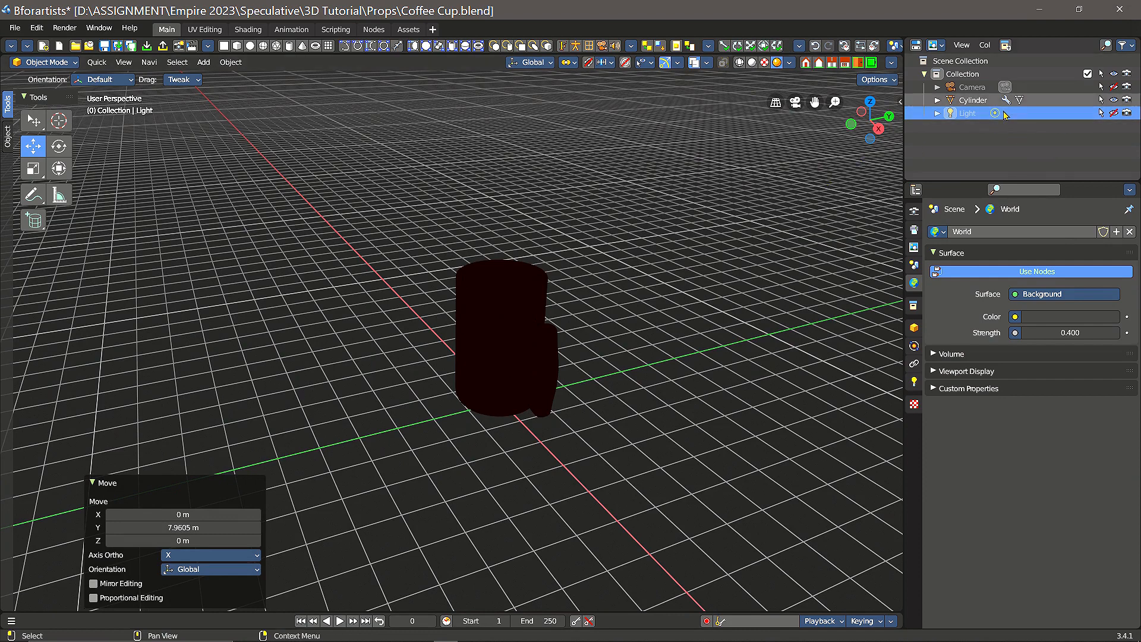
Unhide the scene light, bring it above the mug and on to its negative Y side, and show the light's settings
{"action": "left_click", "coordinate": [1113, 113]}
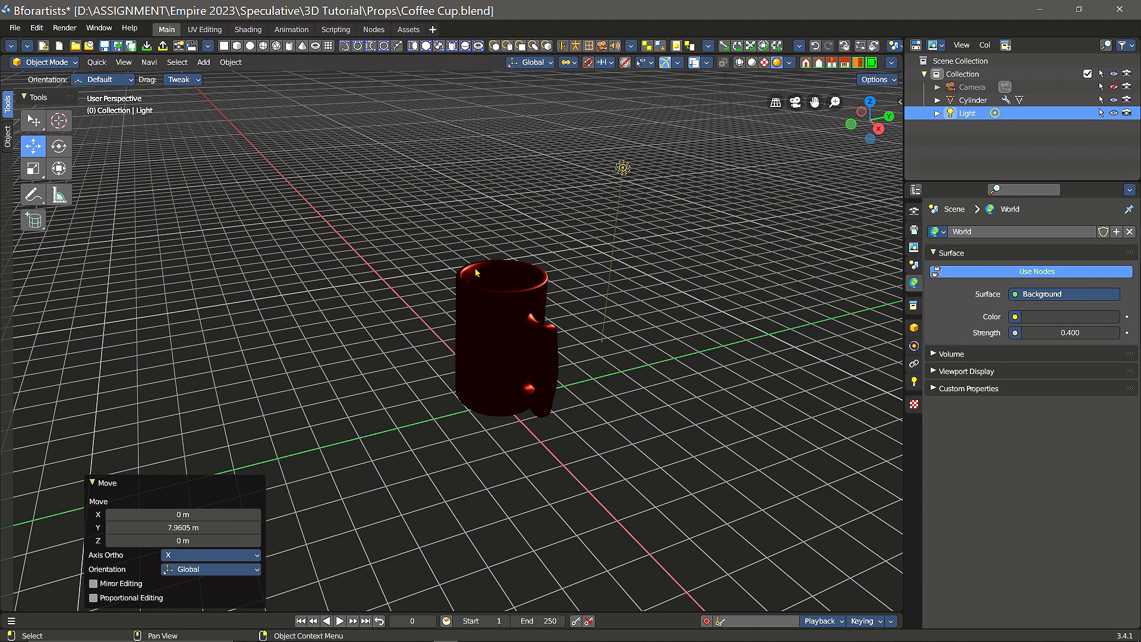
{"action": "left_click_drag", "start_coordinate": [623, 169], "coordinate": [492, 155]}
{"action": "left_click", "coordinate": [914, 382]}
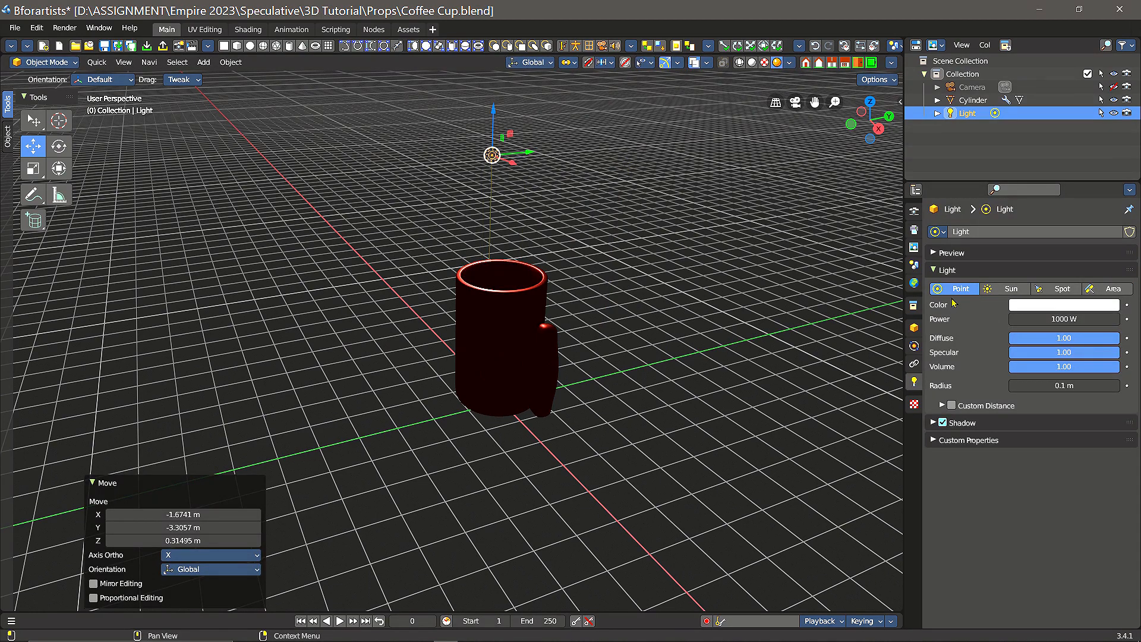
{"action": "left_click_drag", "start_coordinate": [492, 155], "coordinate": [337, 193]}
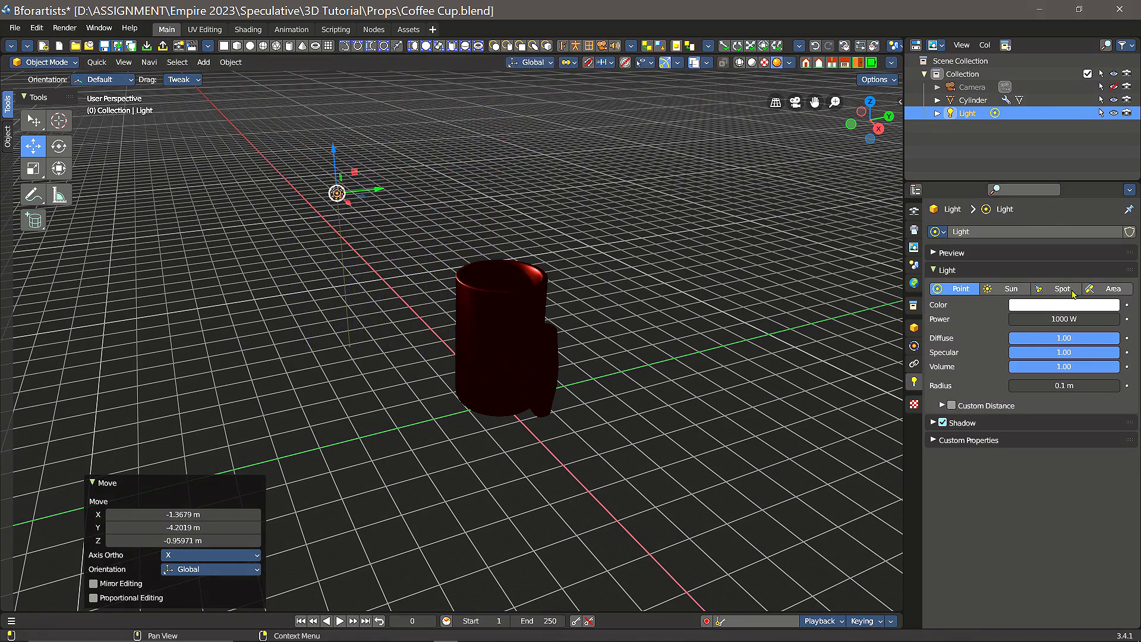
Turn the light into an Area light, shift it about 0.6 m along X towards the mug, and aim its beam at the mug
{"action": "left_click", "coordinate": [1108, 291]}
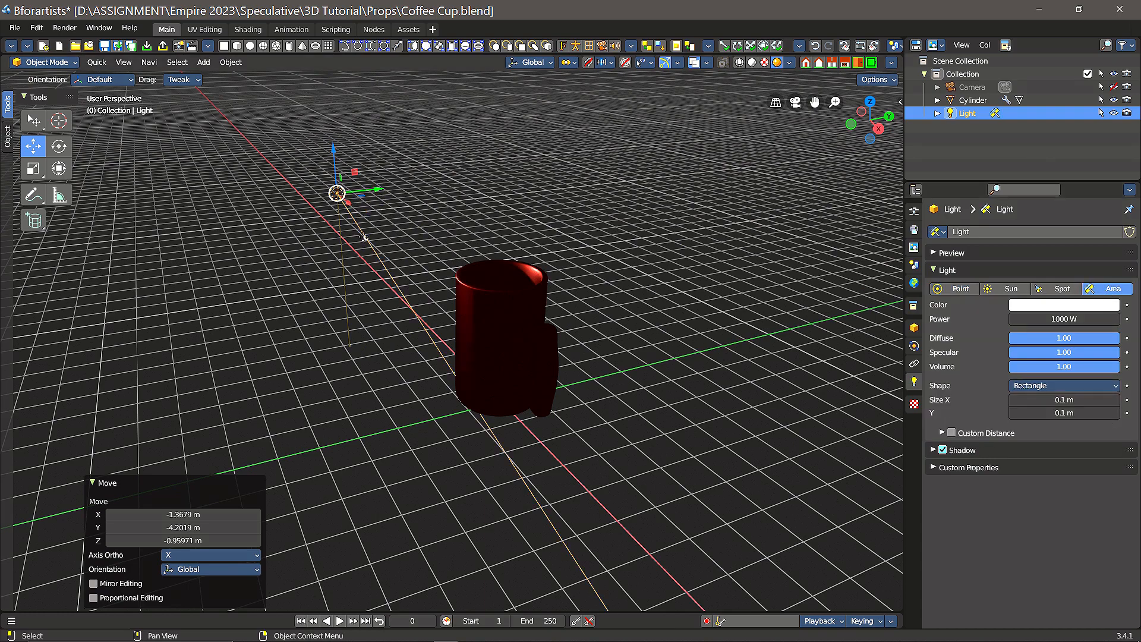
{"action": "mouse_move", "coordinate": [363, 240]}
{"action": "left_mouse_down"}
{"action": "mouse_move", "coordinate": [416, 243]}
{"action": "mouse_move", "coordinate": [369, 243]}
{"action": "left_mouse_up"}
{"action": "middle_click_drag", "start_coordinate": [438, 257], "coordinate": [331, 195]}
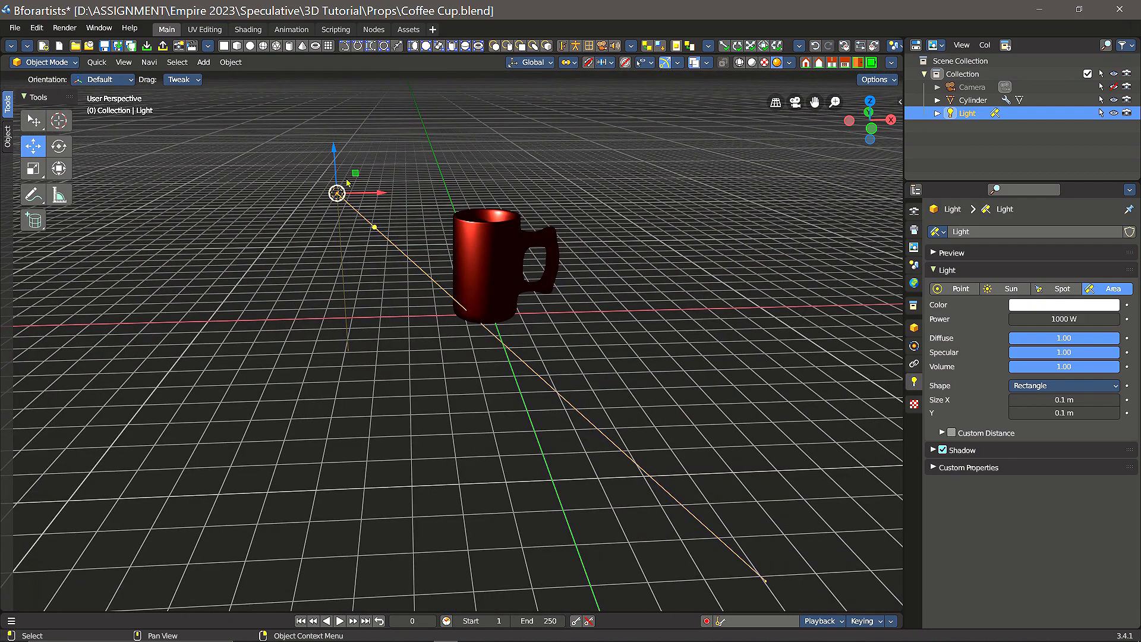
{"action": "left_click_drag", "start_coordinate": [337, 193], "coordinate": [359, 201]}
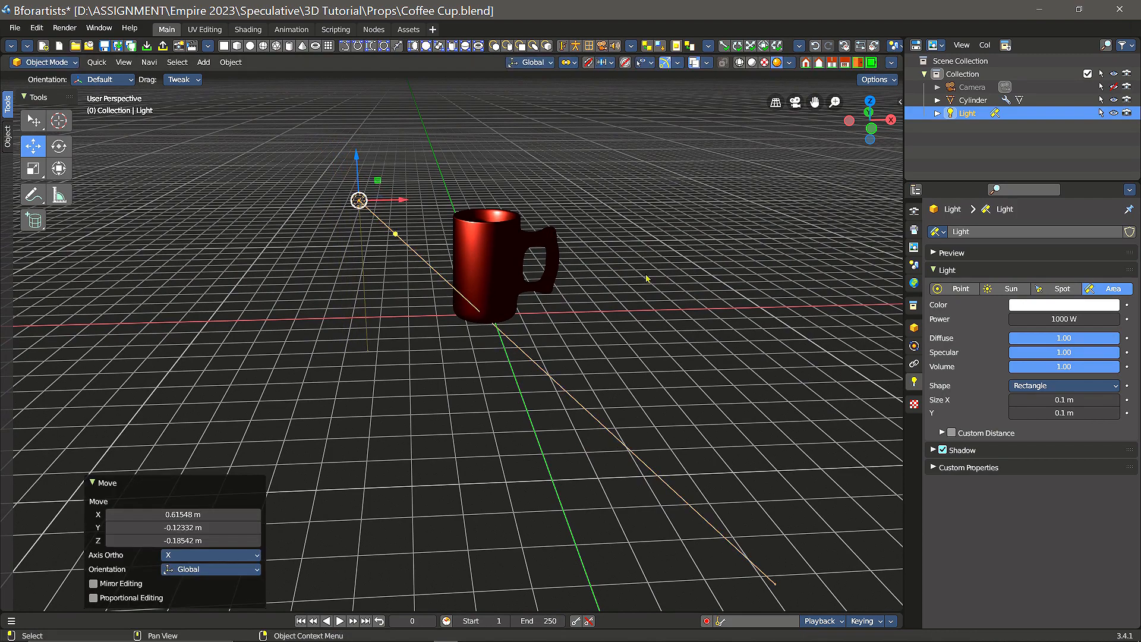
{"action": "middle_click_drag", "start_coordinate": [640, 254], "coordinate": [552, 334]}
{"action": "mouse_move", "coordinate": [390, 244]}
{"action": "left_mouse_down"}
{"action": "mouse_move", "coordinate": [392, 220]}
{"action": "mouse_move", "coordinate": [362, 212]}
{"action": "mouse_move", "coordinate": [396, 228]}
{"action": "left_mouse_up"}
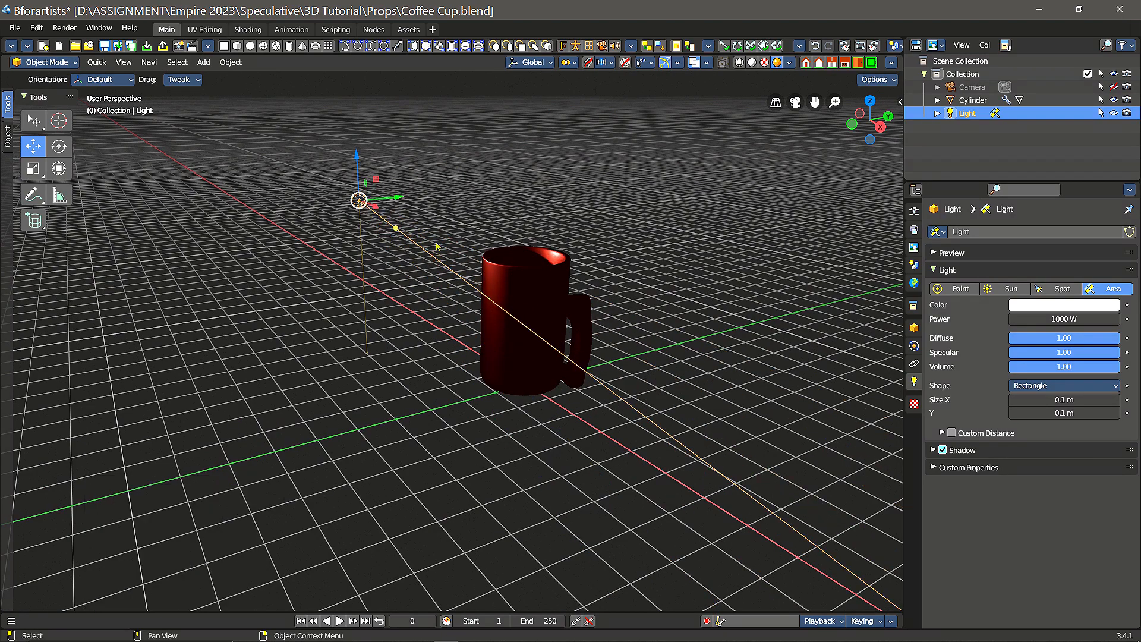
Delete the light object from the scene collection
{"action": "middle_click_drag", "start_coordinate": [481, 235], "coordinate": [450, 207]}
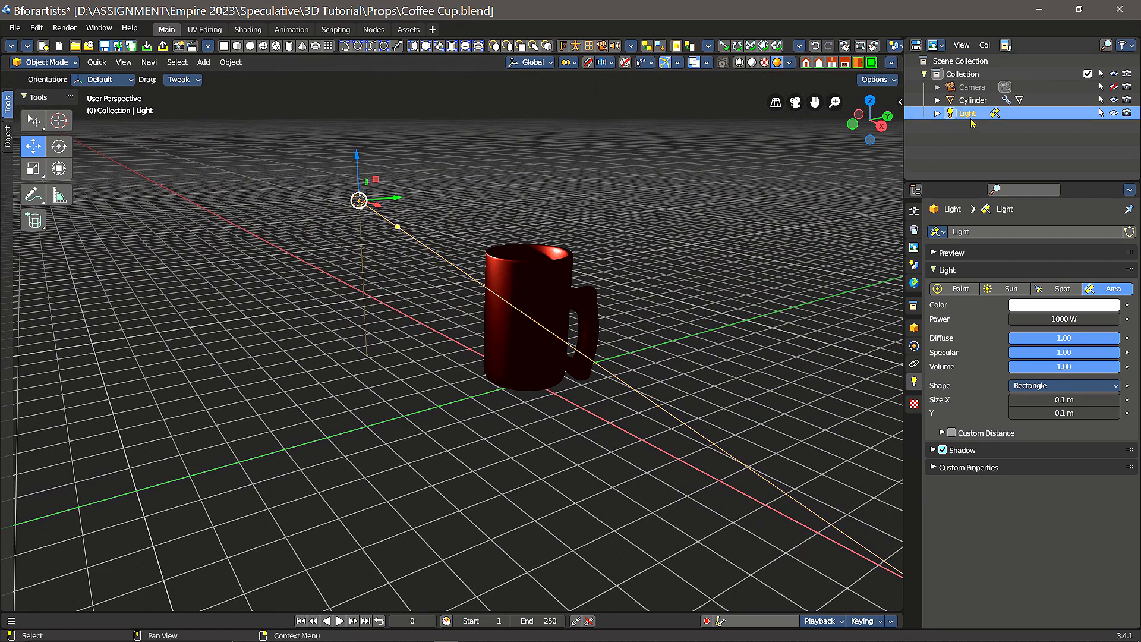
{"action": "right_click", "coordinate": [1013, 114]}
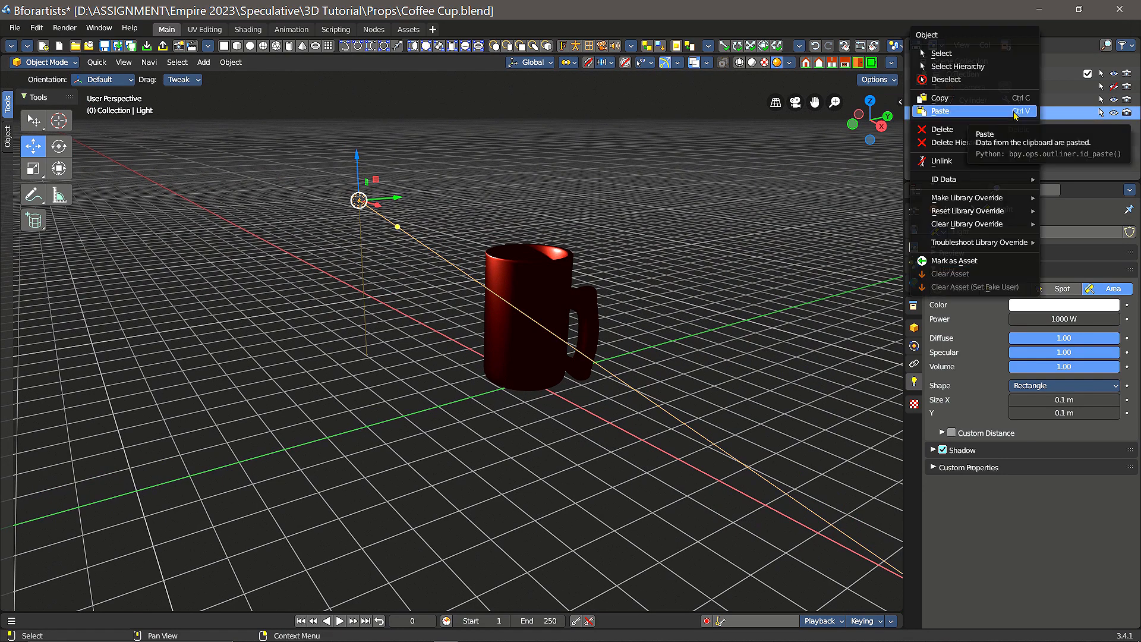
{"action": "left_click", "coordinate": [986, 130]}
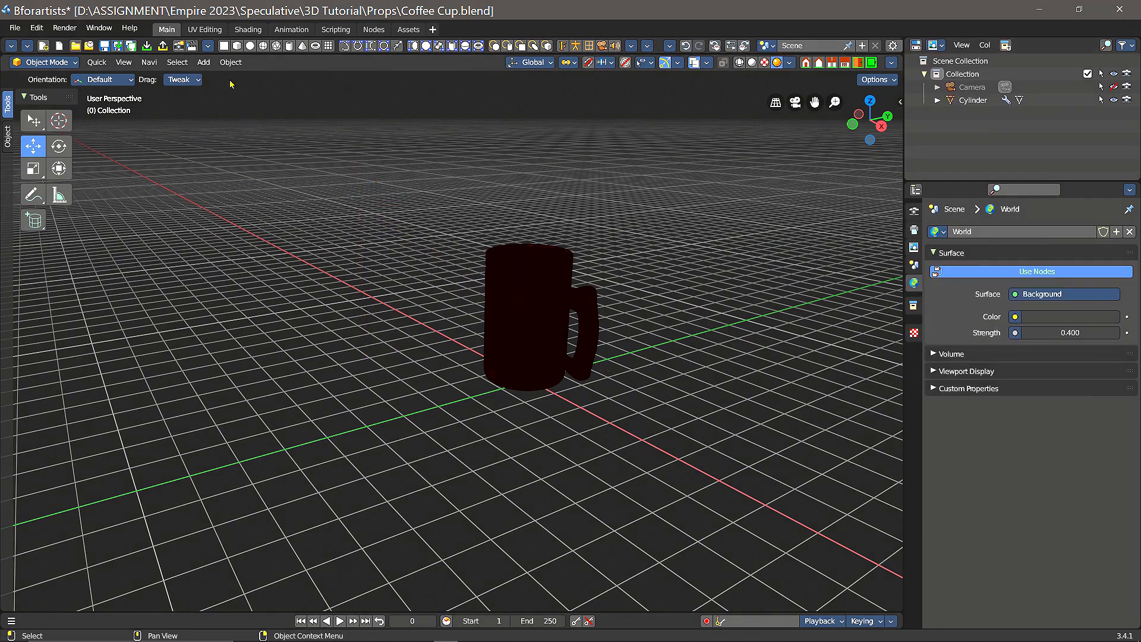
Select the mug and add a 3 Point Lights setup around it
{"action": "left_click", "coordinate": [203, 63]}
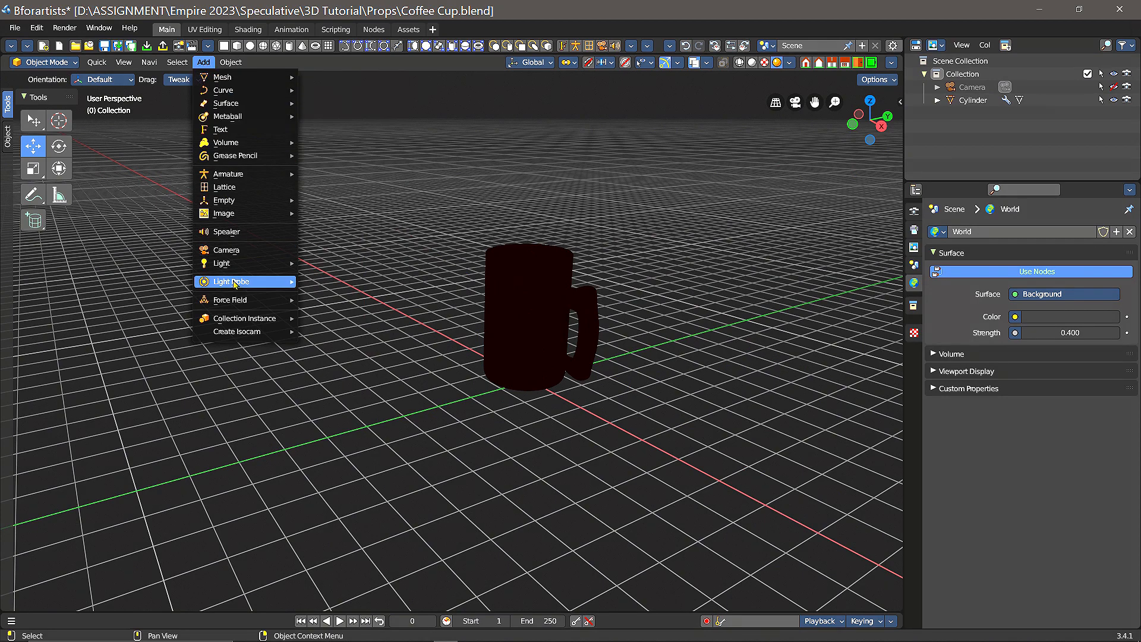
{"action": "mouse_move", "coordinate": [238, 269]}
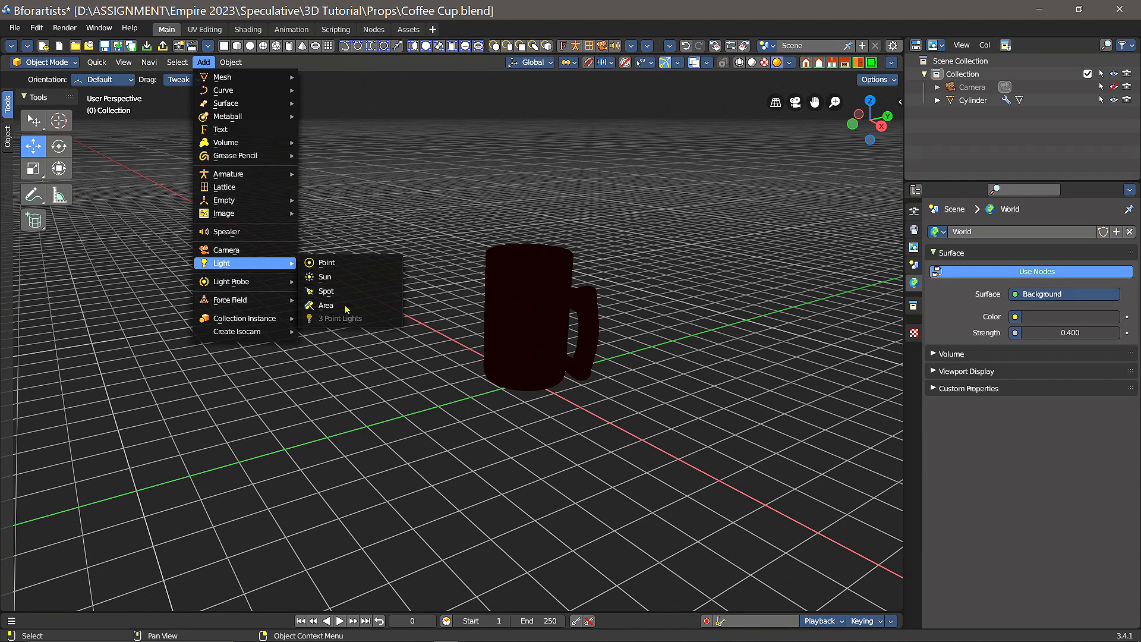
{"action": "left_click", "coordinate": [530, 309]}
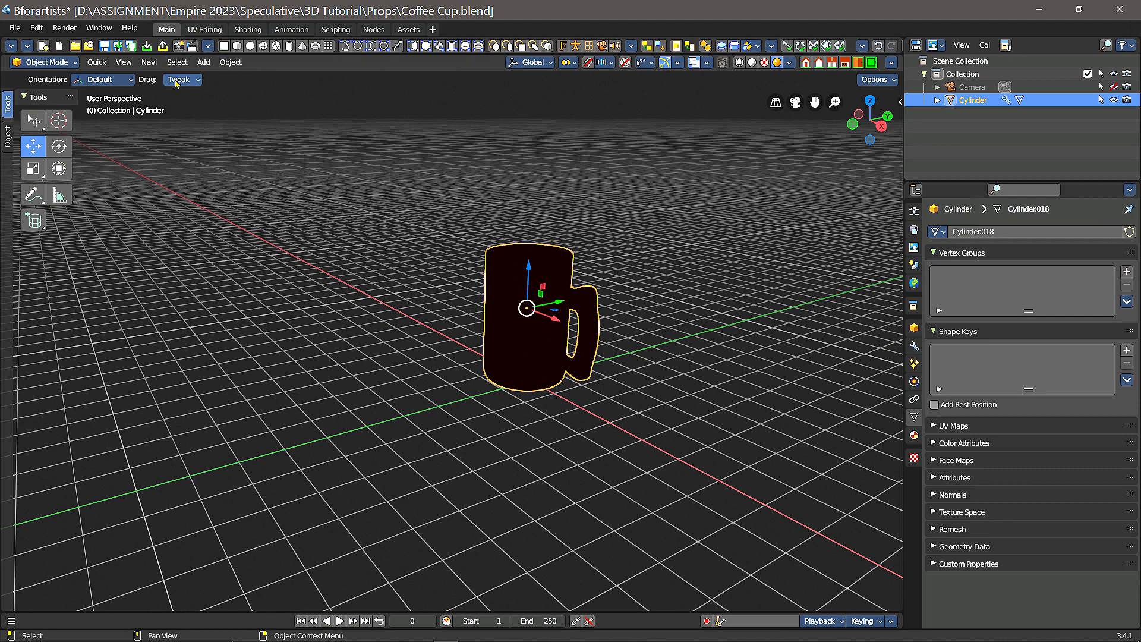
{"action": "left_click", "coordinate": [203, 63]}
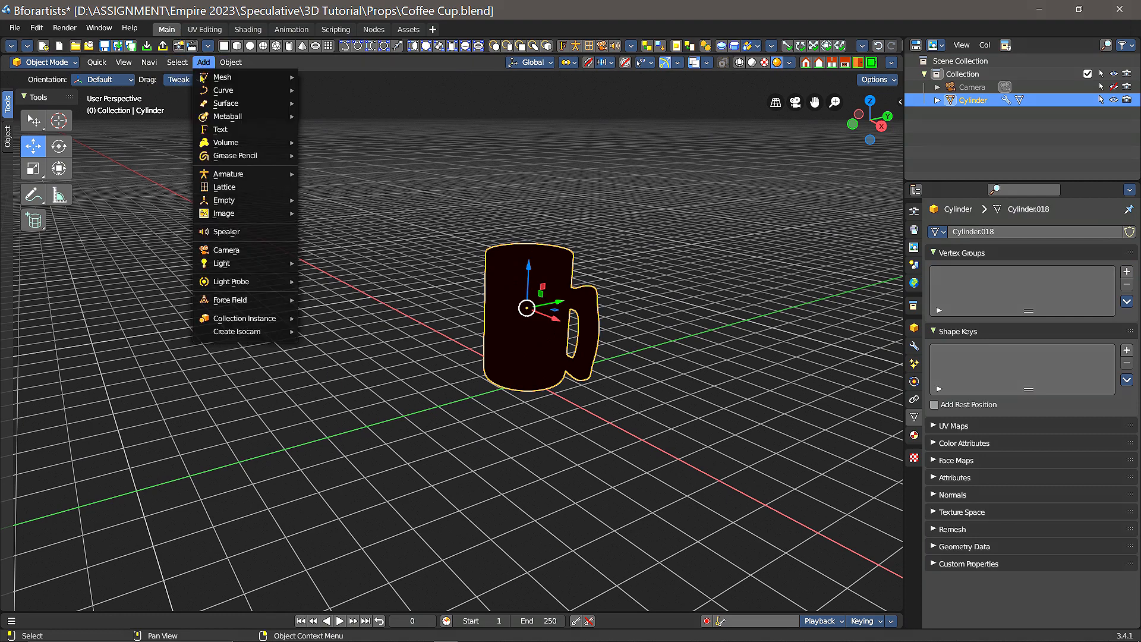
{"action": "mouse_move", "coordinate": [260, 269]}
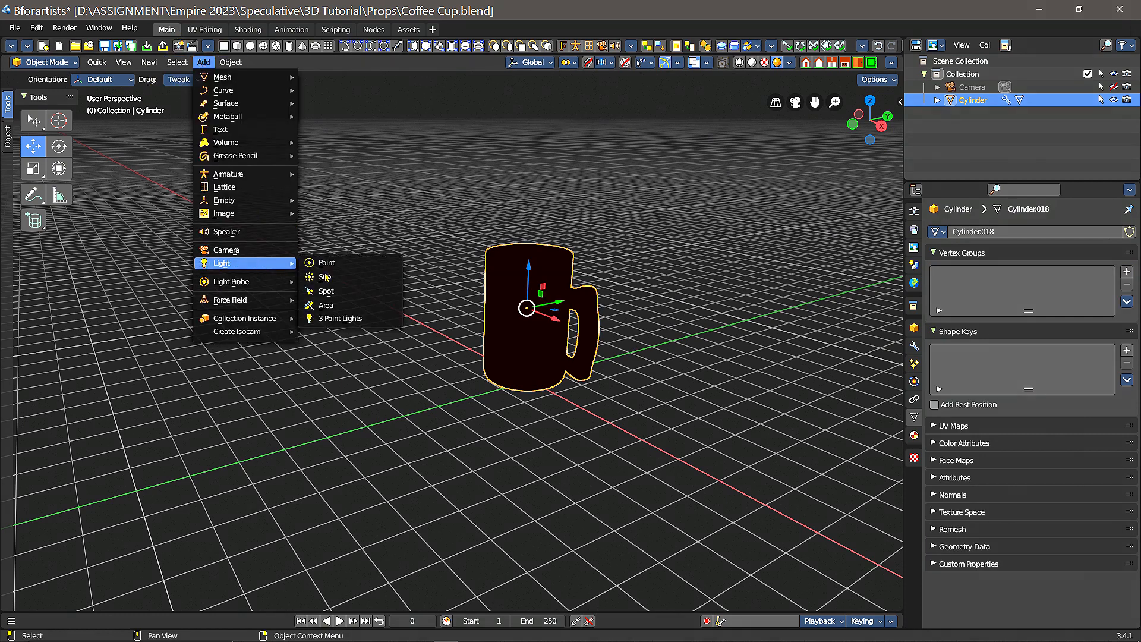
{"action": "left_click", "coordinate": [355, 320]}
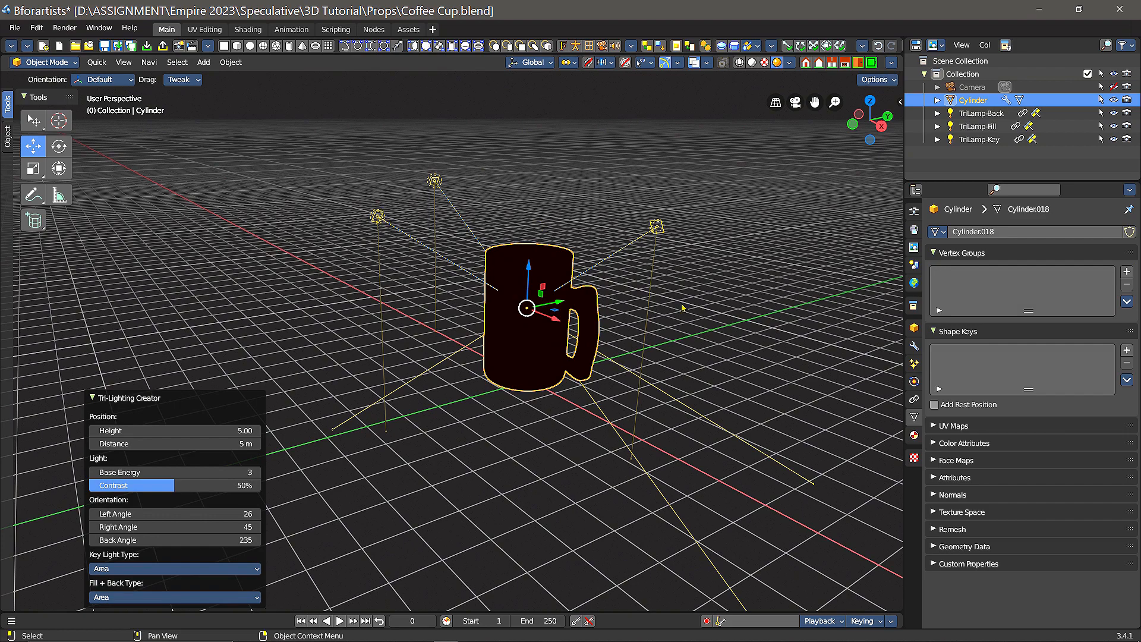
Raise the power of the key light, TriLamp-Key, to about 756.8 W
{"action": "middle_click_drag", "start_coordinate": [552, 231], "coordinate": [414, 223]}
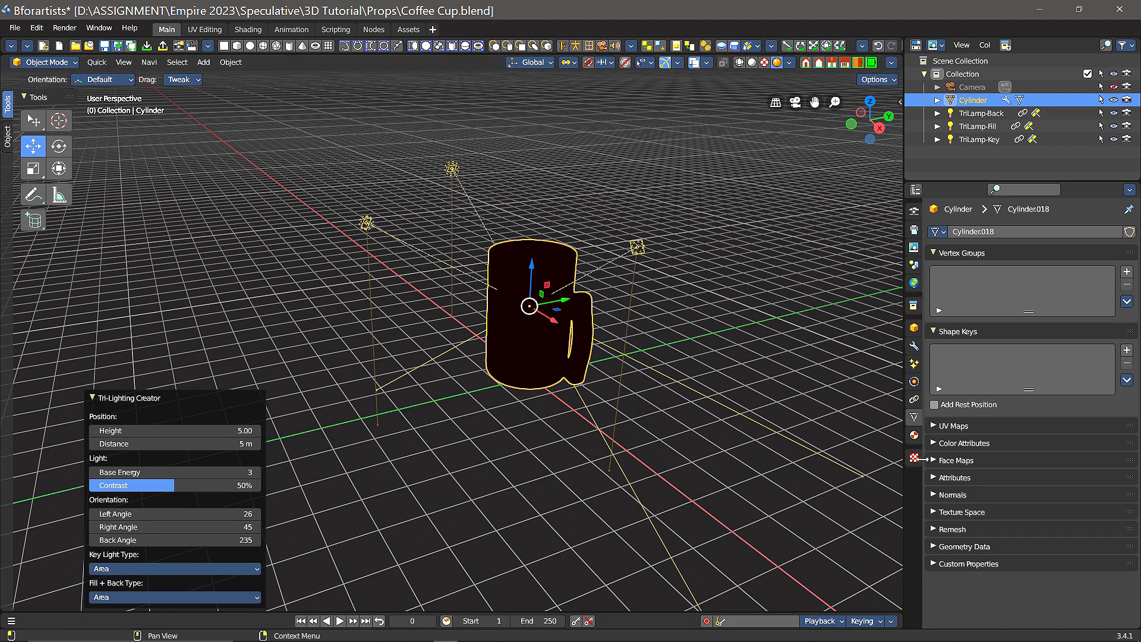
{"action": "left_click", "coordinate": [366, 224]}
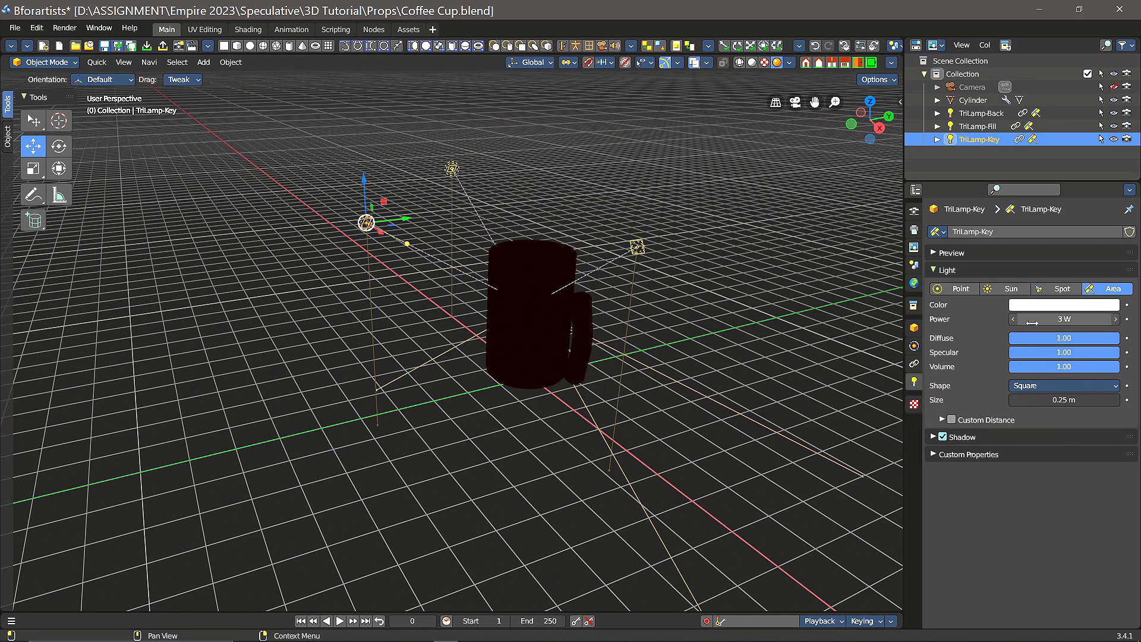
{"action": "left_click_drag", "start_coordinate": [1064, 318], "coordinate": [1103, 318]}
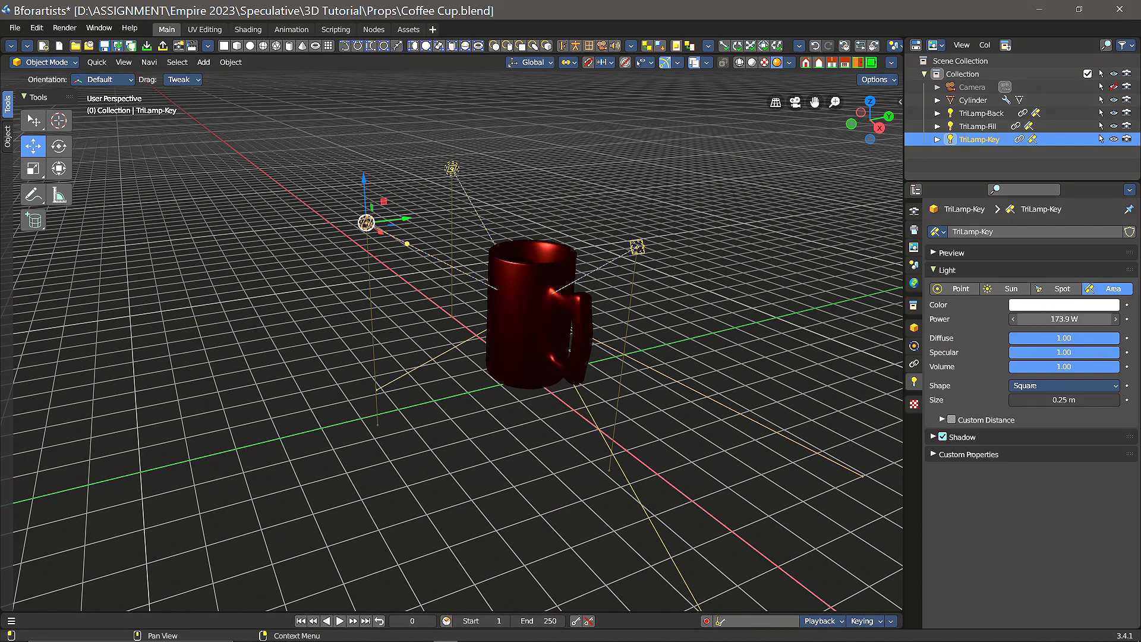
{"action": "left_click_drag", "start_coordinate": [1064, 318], "coordinate": [1011, 321]}
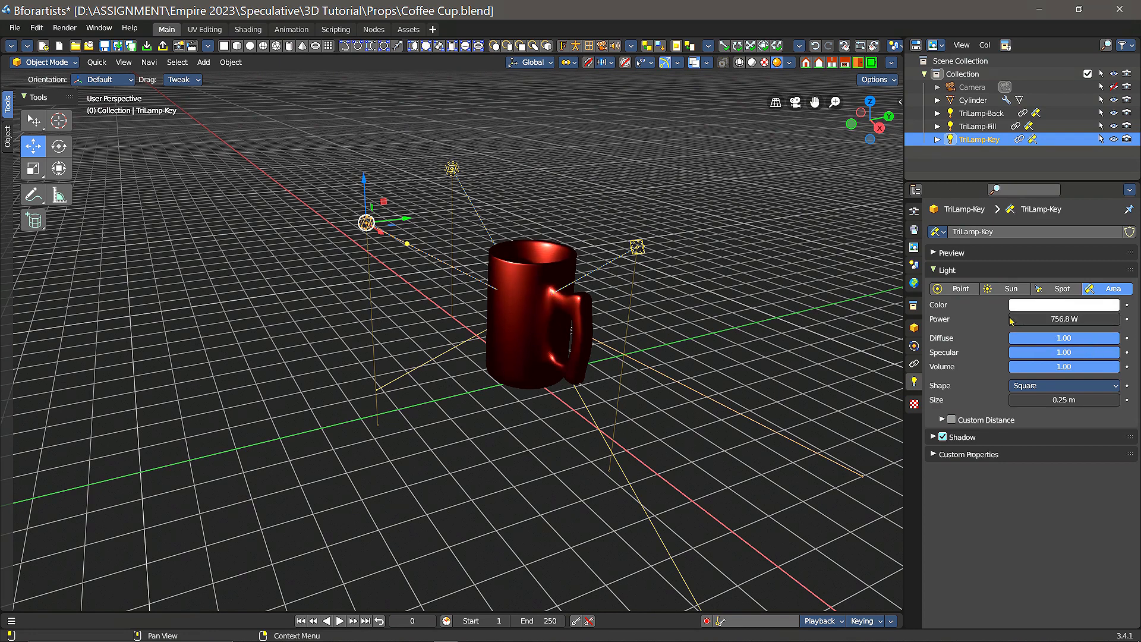
Raise the power of the fill light to about 283.7 W and the back light to about 367.6 W
{"action": "left_click", "coordinate": [638, 248]}
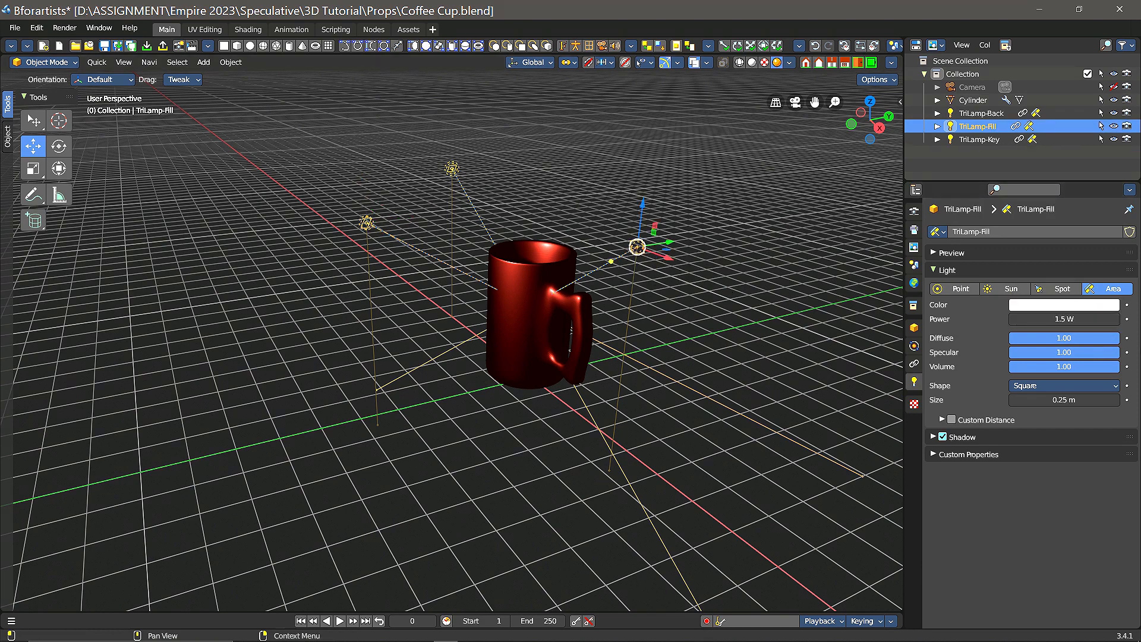
{"action": "left_click_drag", "start_coordinate": [1064, 319], "coordinate": [1118, 319]}
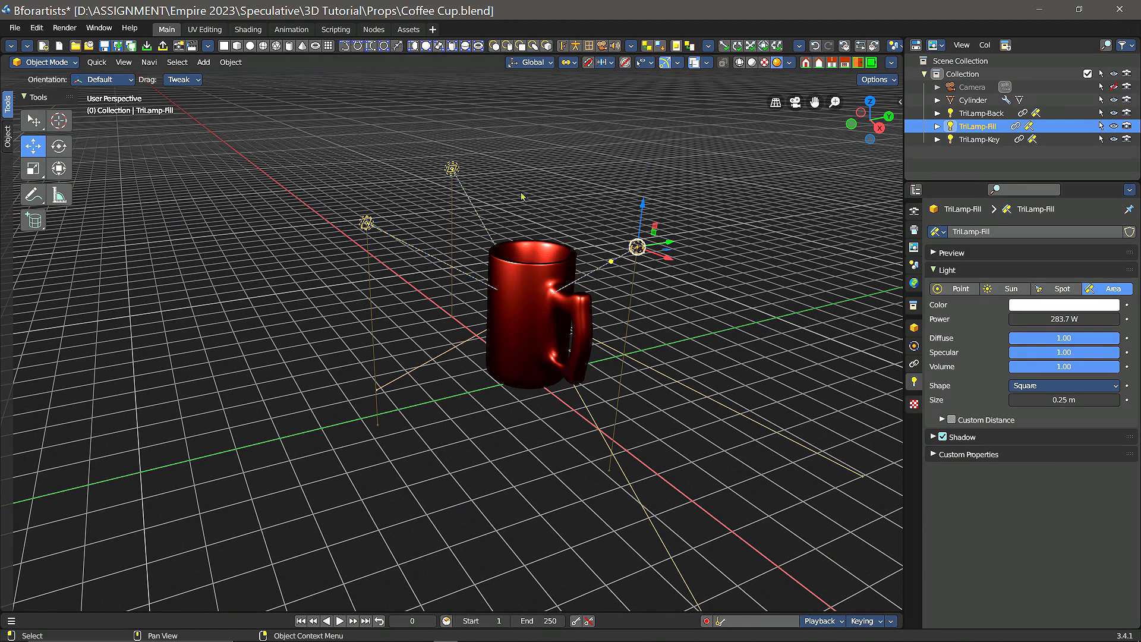
{"action": "left_click", "coordinate": [450, 168]}
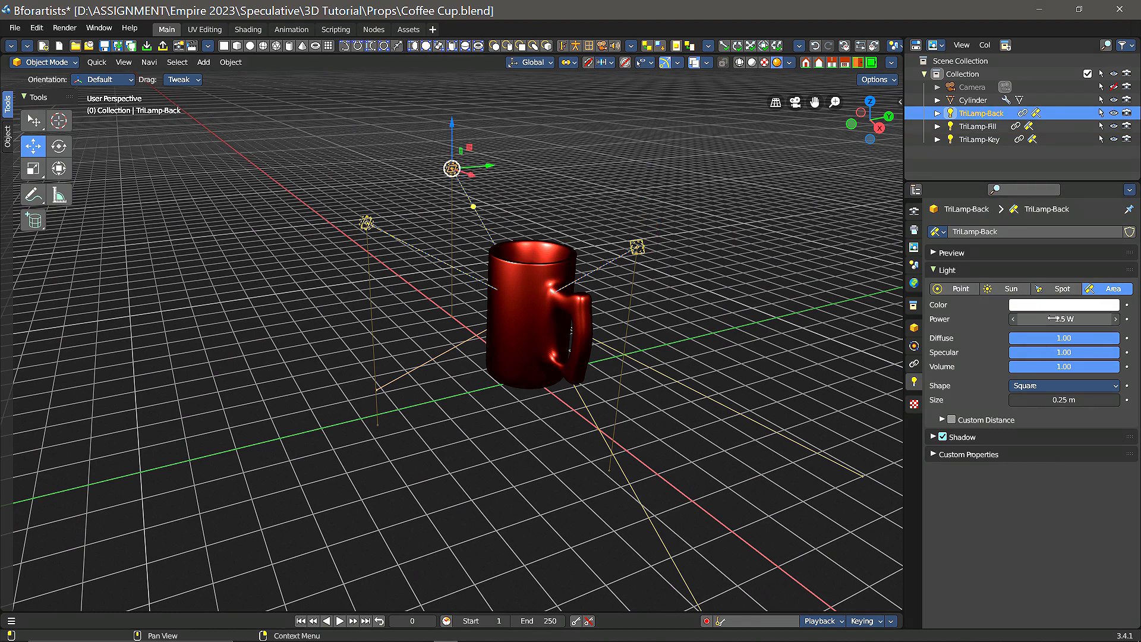
{"action": "left_click_drag", "start_coordinate": [1064, 319], "coordinate": [1091, 319]}
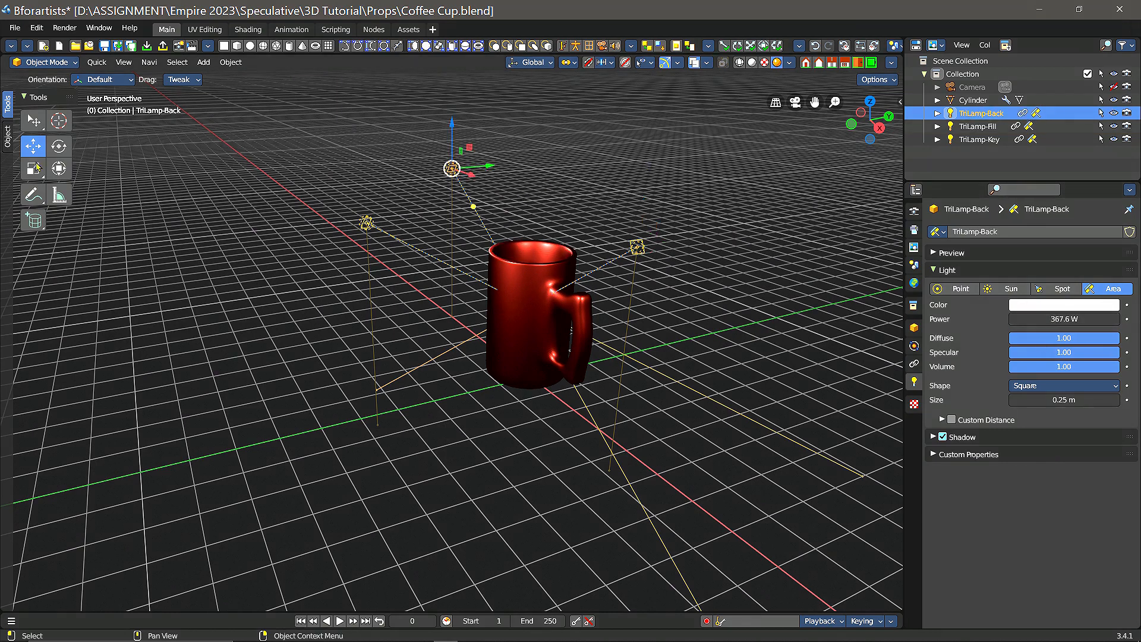
{"action": "left_click", "coordinate": [550, 406]}
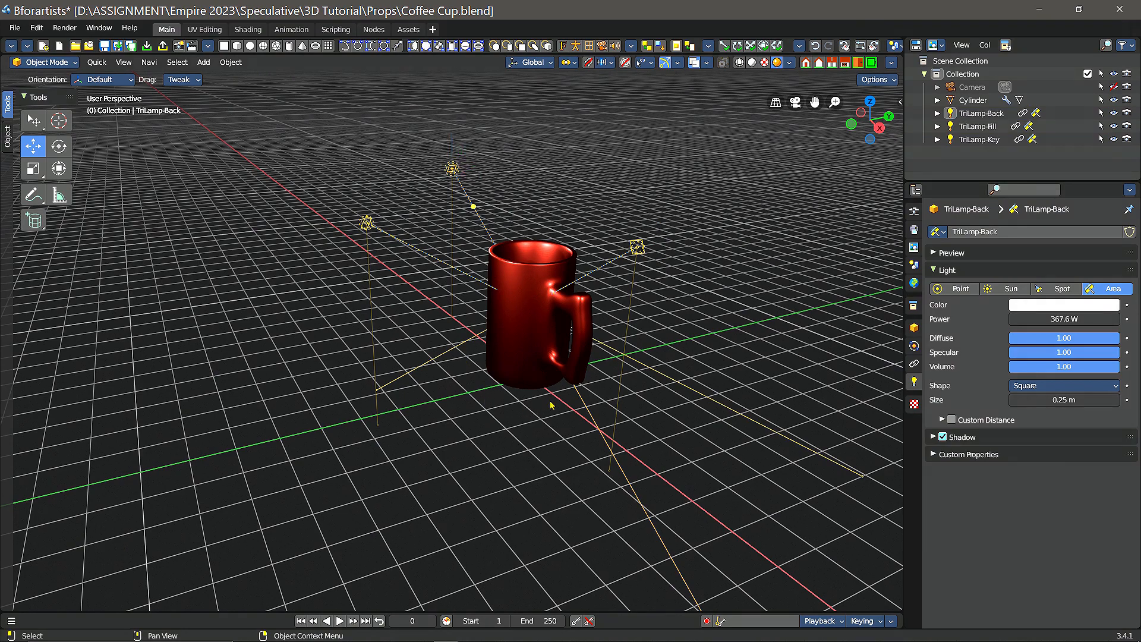
Select the key light and scale it up uniformly by a factor of about 12
{"action": "middle_click_drag", "start_coordinate": [502, 400], "coordinate": [402, 298]}
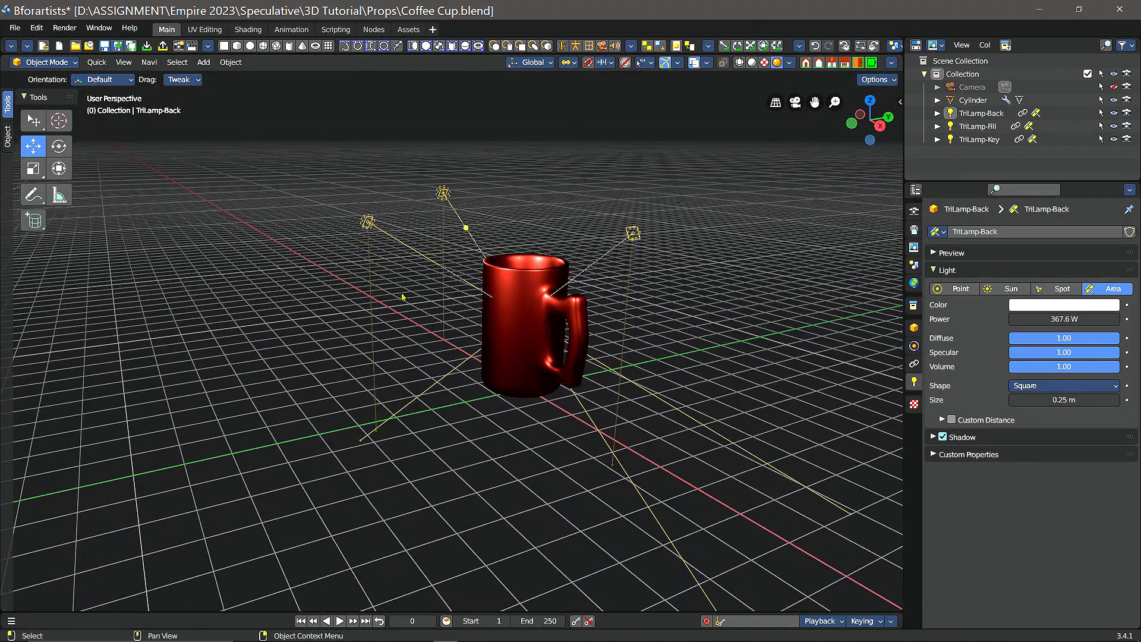
{"action": "left_click", "coordinate": [368, 223]}
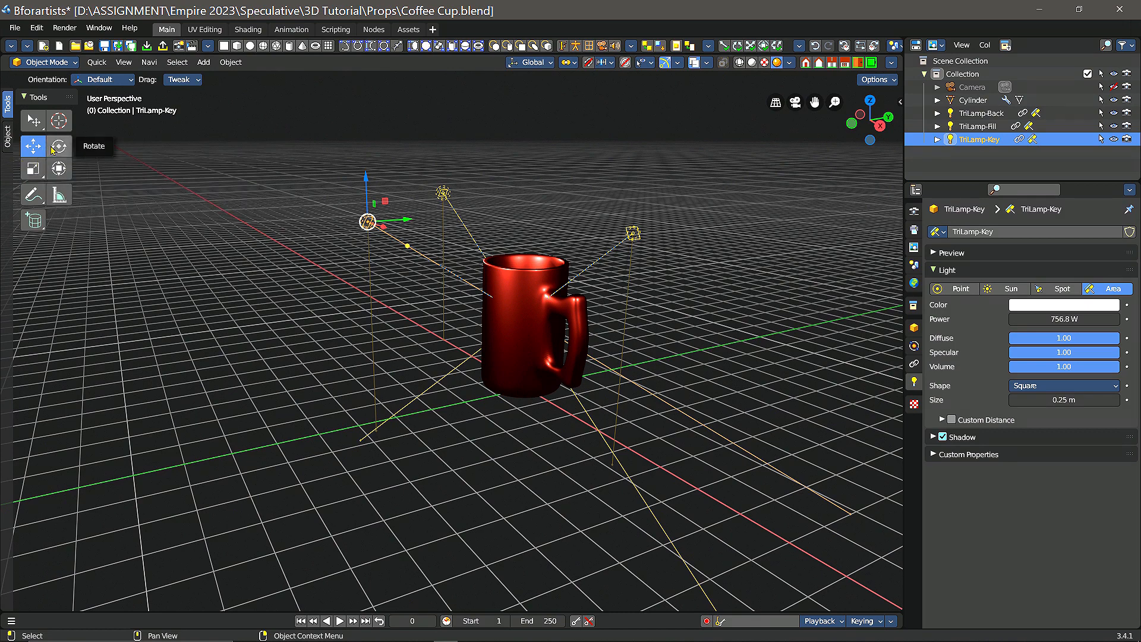
{"action": "left_click", "coordinate": [31, 171]}
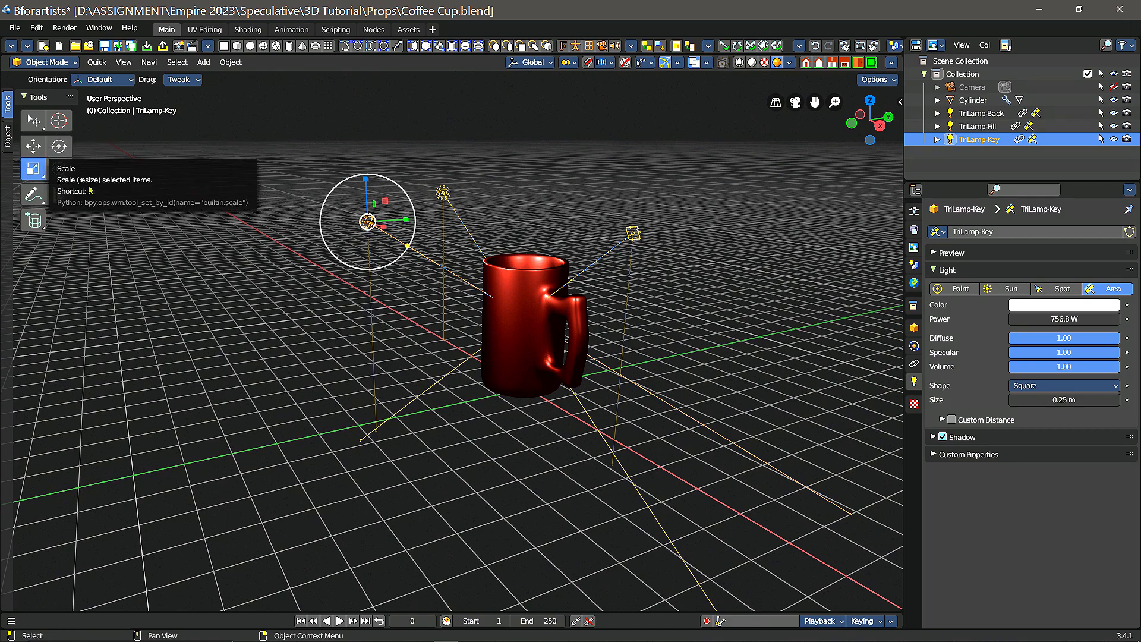
{"action": "key", "text": "s"}
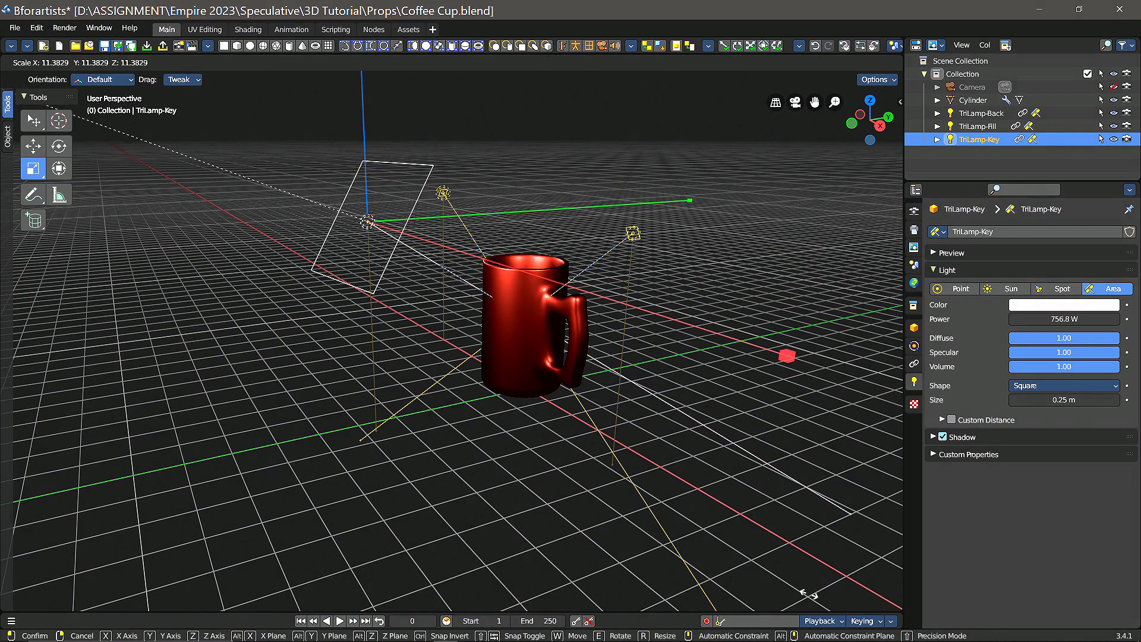
{"action": "left_click", "coordinate": [844, 566]}
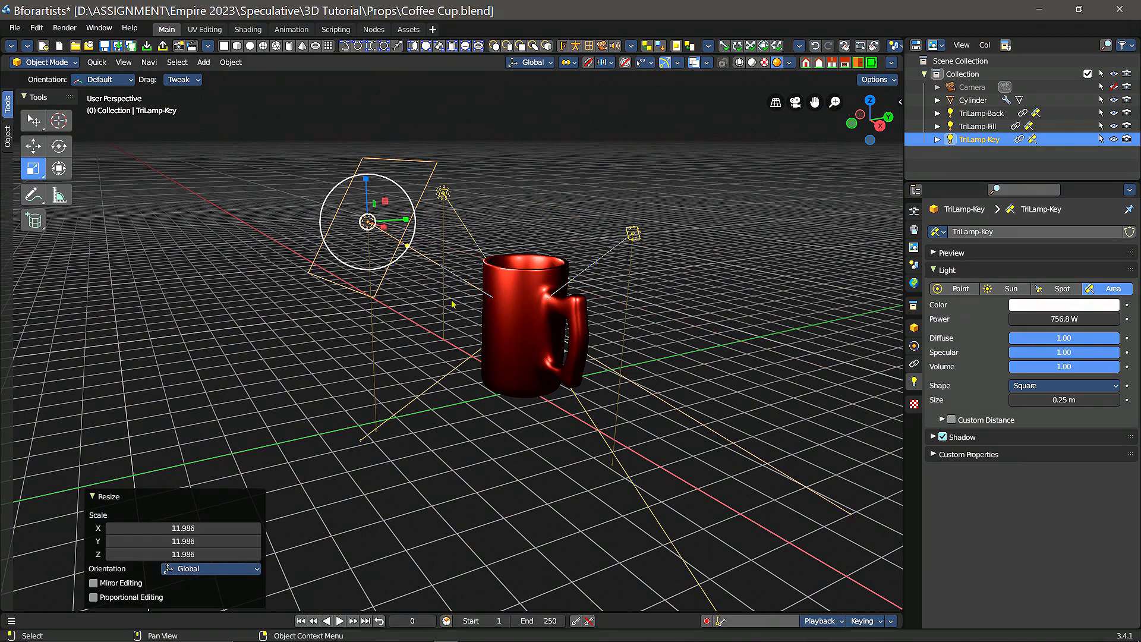
Move the enlarged key light farther from the mug and lower it to roughly the mug's height
{"action": "middle_click_drag", "start_coordinate": [452, 303], "coordinate": [500, 344]}
{"action": "left_click", "coordinate": [33, 146]}
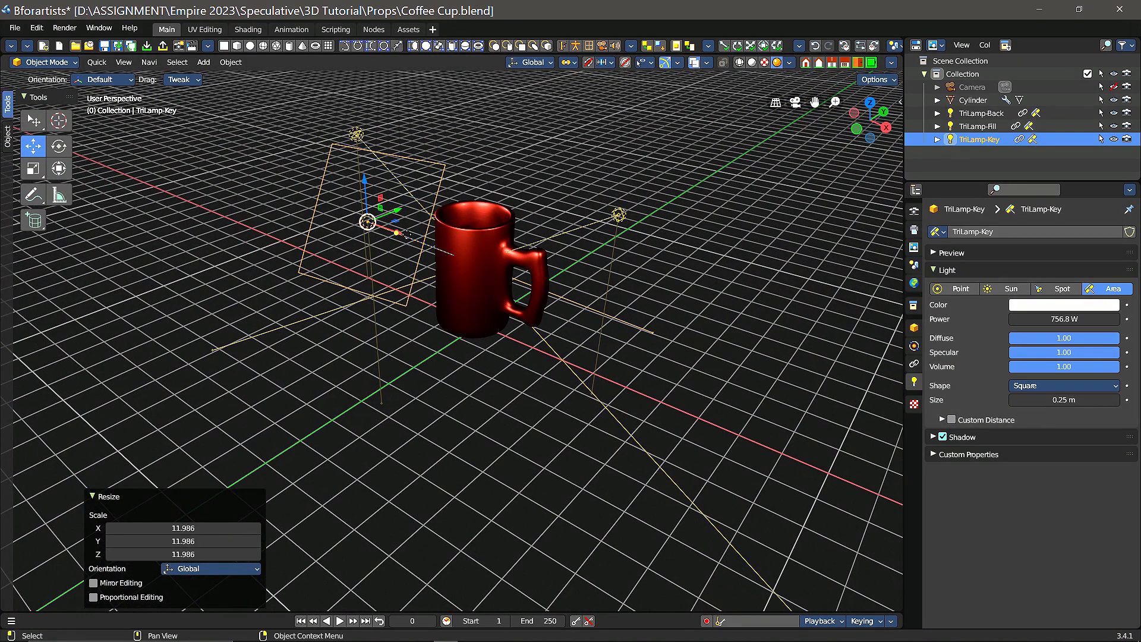
{"action": "left_click_drag", "start_coordinate": [402, 237], "coordinate": [384, 180]}
{"action": "left_click_drag", "start_coordinate": [401, 232], "coordinate": [356, 181]}
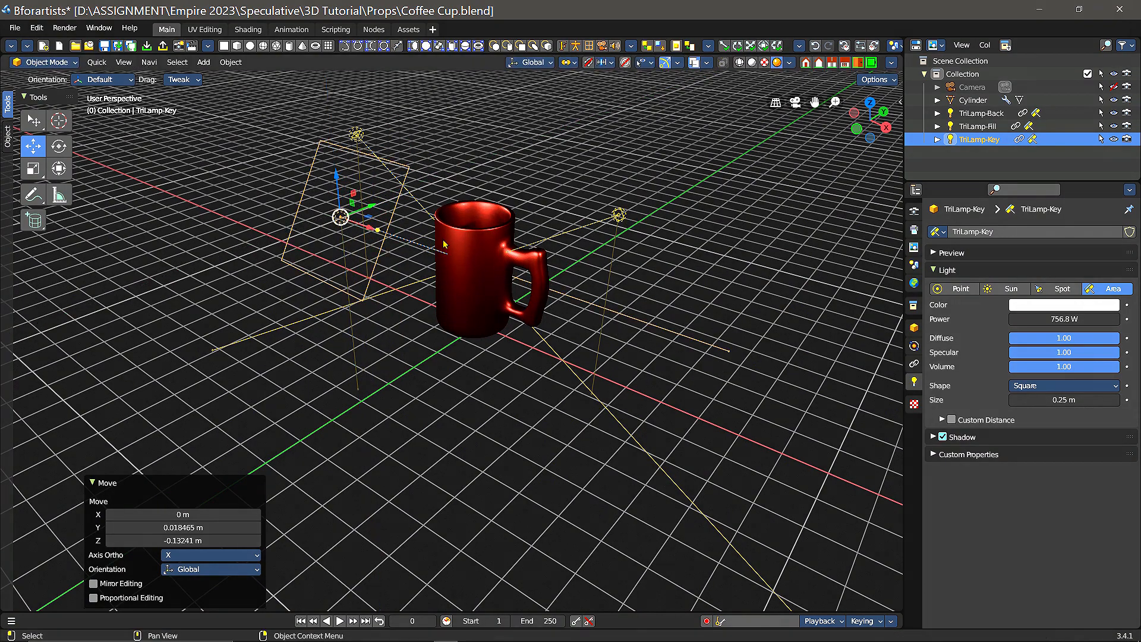
{"action": "middle_click_drag", "start_coordinate": [443, 266], "coordinate": [519, 252]}
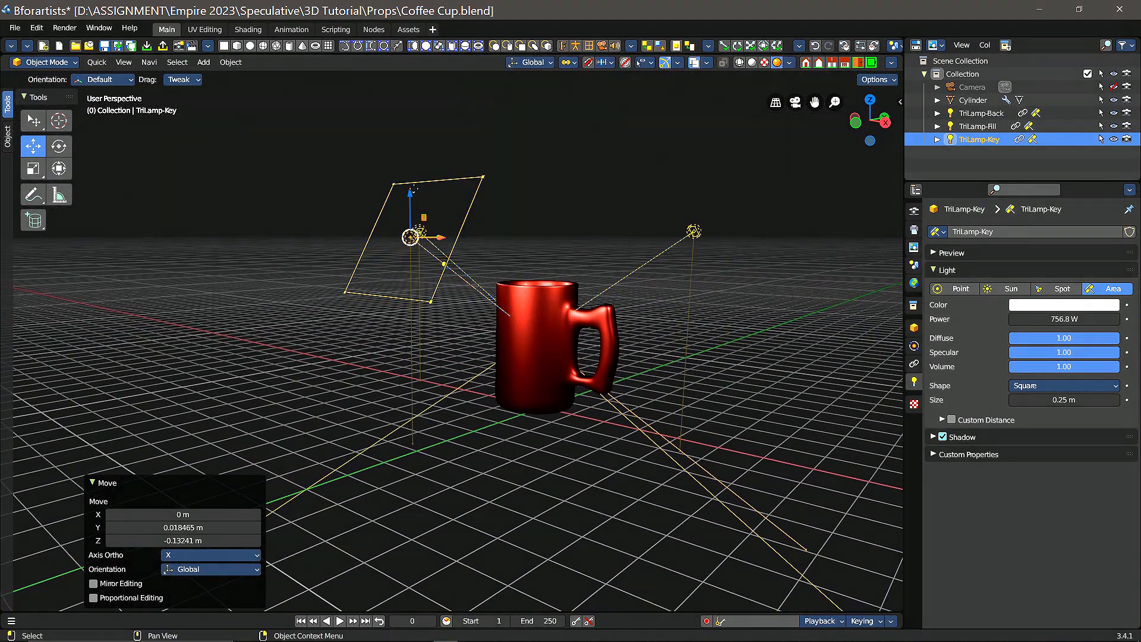
{"action": "left_click_drag", "start_coordinate": [410, 191], "coordinate": [410, 237]}
{"action": "left_click_drag", "start_coordinate": [444, 280], "coordinate": [305, 250]}
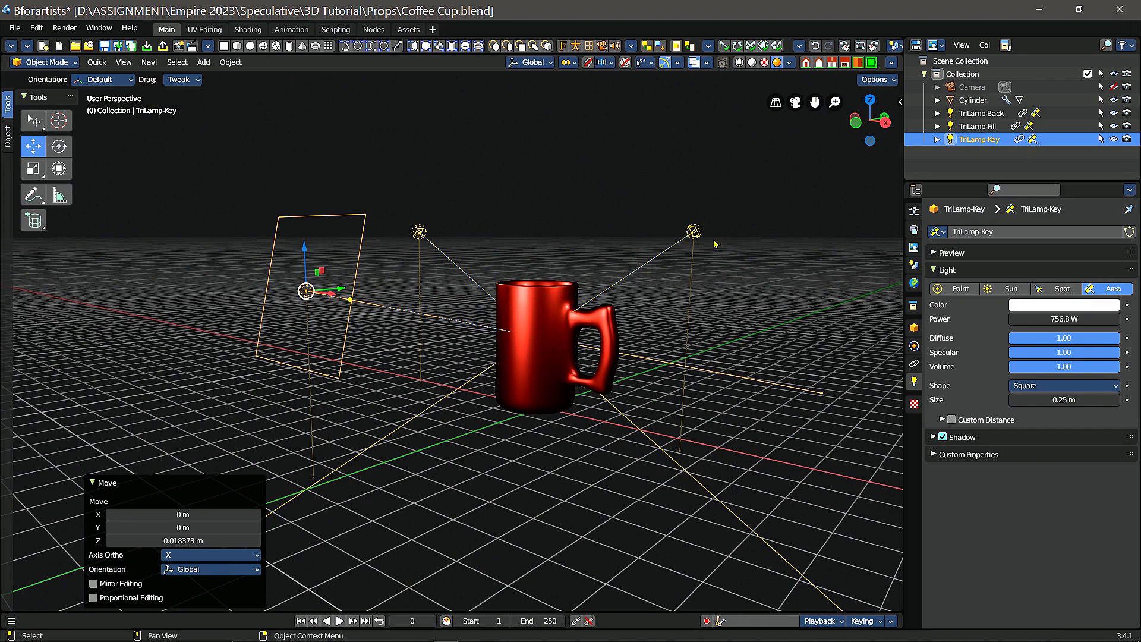
Enlarge the fill light, TriLamp-Fill, to a size of about 3.84 m
{"action": "left_click", "coordinate": [694, 232]}
{"action": "left_click_drag", "start_coordinate": [702, 238], "coordinate": [704, 457]}
{"action": "middle_click_drag", "start_coordinate": [567, 236], "coordinate": [567, 217]}
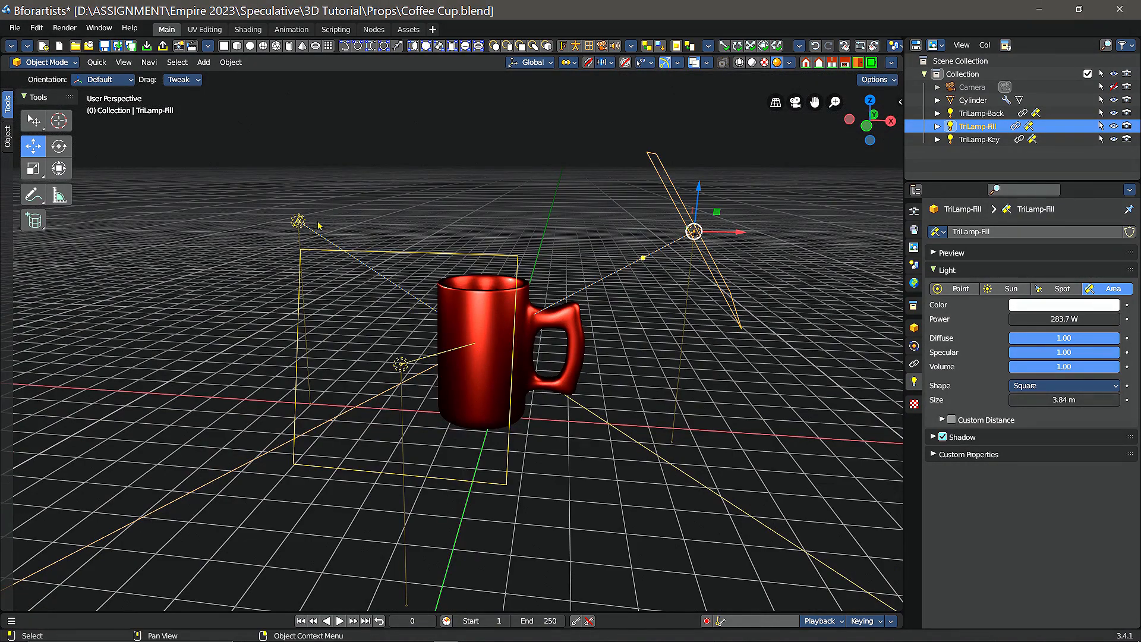
Move the back light about 0.70 m in X, 0.42 m in Y and 1.04 m in Z, and scale it uniformly by about -9.28
{"action": "left_click", "coordinate": [298, 221]}
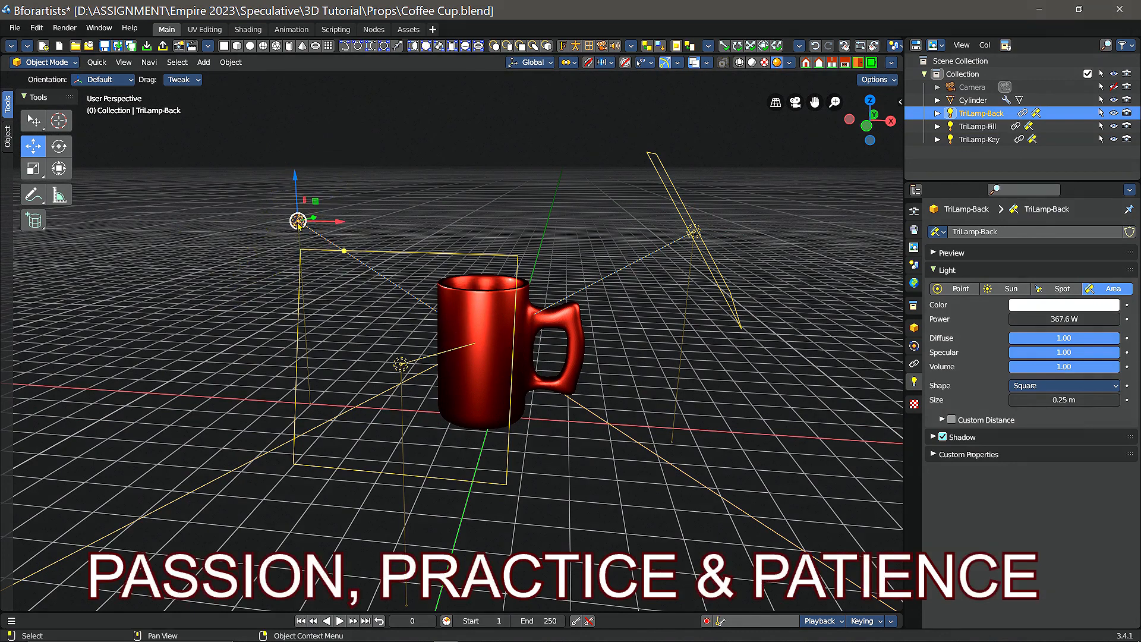
{"action": "left_click_drag", "start_coordinate": [299, 222], "coordinate": [328, 179]}
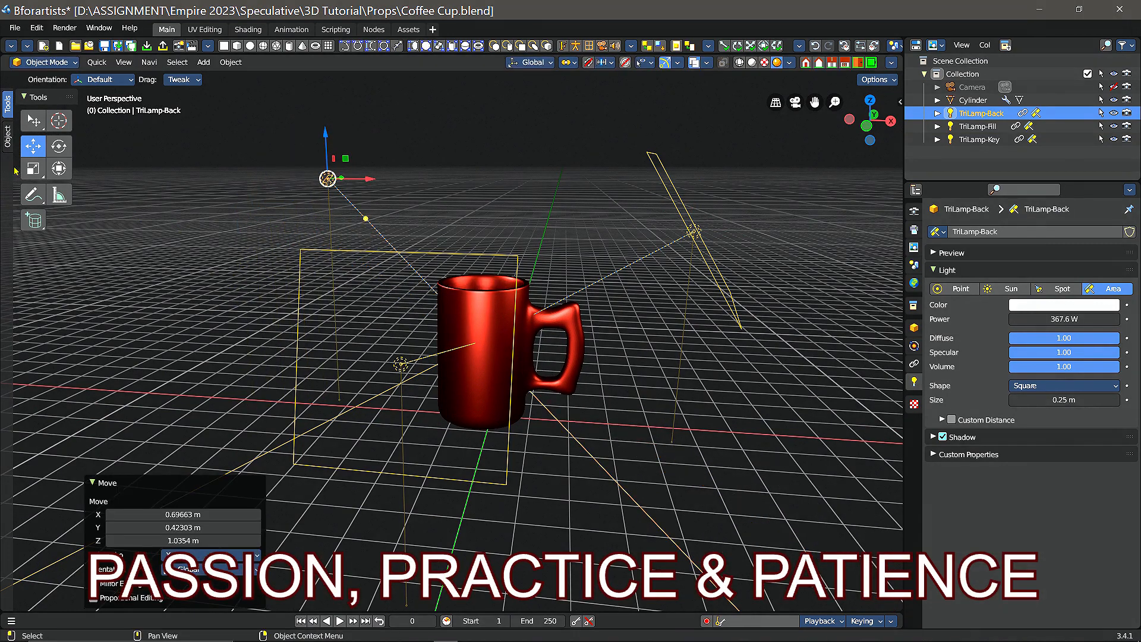
{"action": "left_click", "coordinate": [33, 168]}
{"action": "key", "text": "s"}
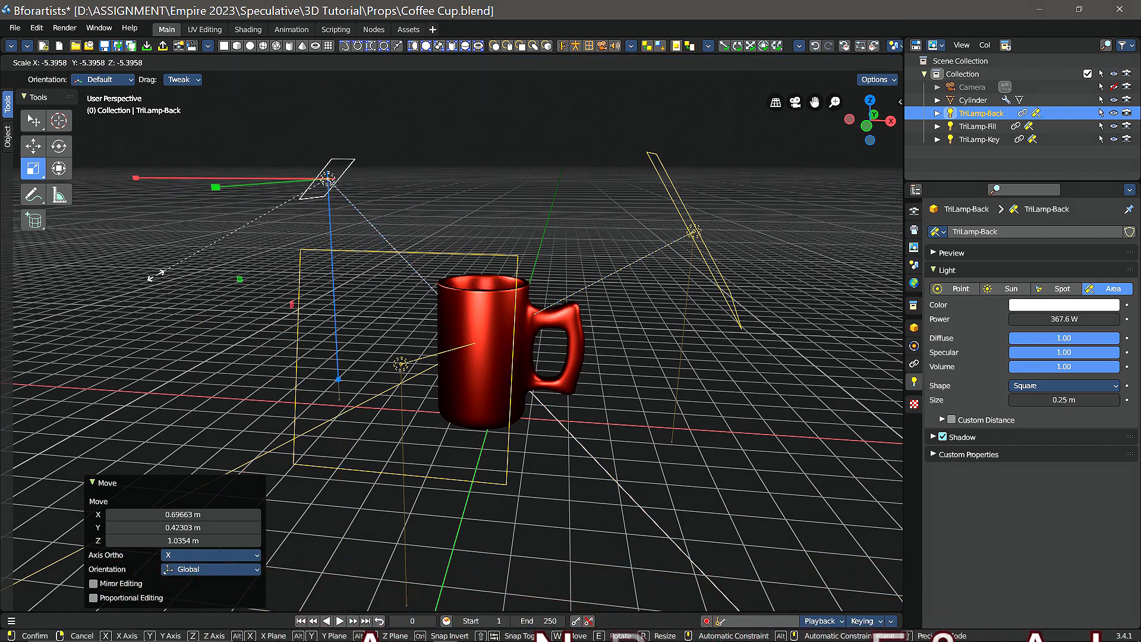
{"action": "left_click", "coordinate": [647, 410]}
{"action": "mouse_move", "coordinate": [673, 284]}
{"action": "middle_mouse_down"}
{"action": "mouse_move", "coordinate": [643, 251]}
{"action": "mouse_move", "coordinate": [681, 288]}
{"action": "mouse_move", "coordinate": [670, 293]}
{"action": "middle_mouse_up"}
{"action": "scroll", "coordinate": [688, 272], "scroll_direction": "down", "scroll_amount": 2}
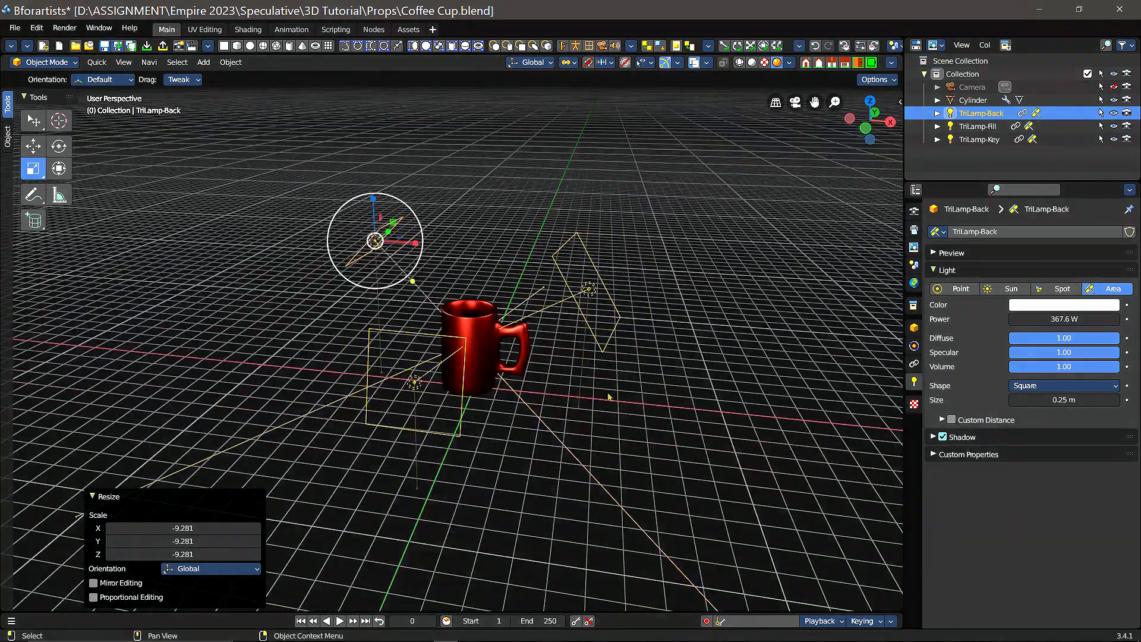
{"action": "middle_click_drag", "start_coordinate": [645, 350], "coordinate": [588, 488]}
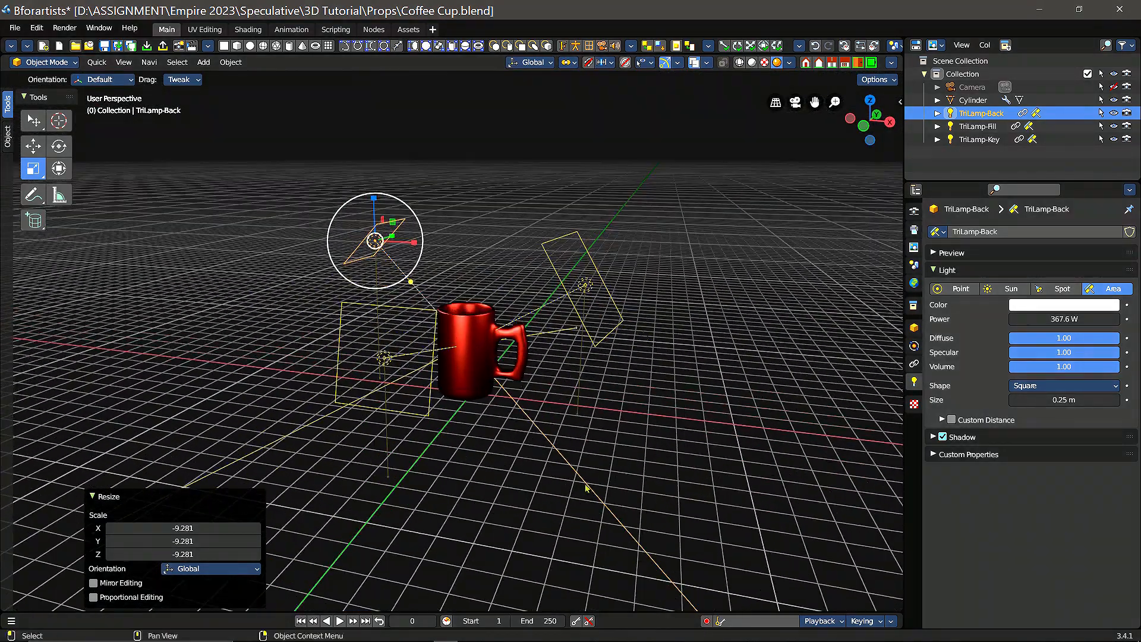
Show the Default Library in the Assets workspace and expand its Collections and Materials catalogs
{"action": "left_click", "coordinate": [409, 30]}
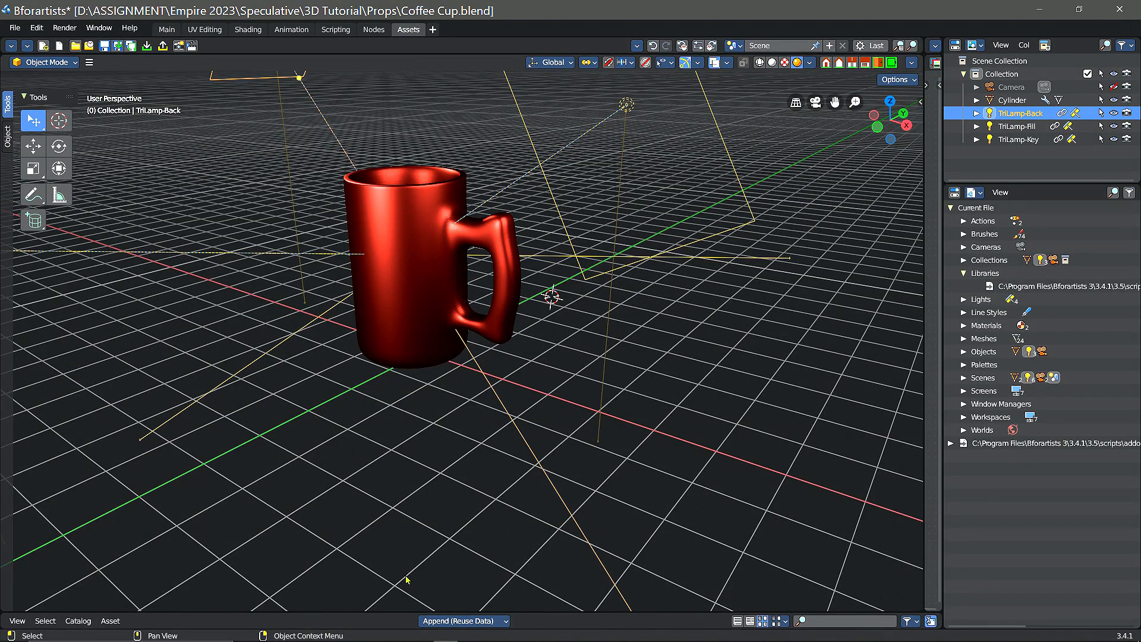
{"action": "mouse_move", "coordinate": [398, 615]}
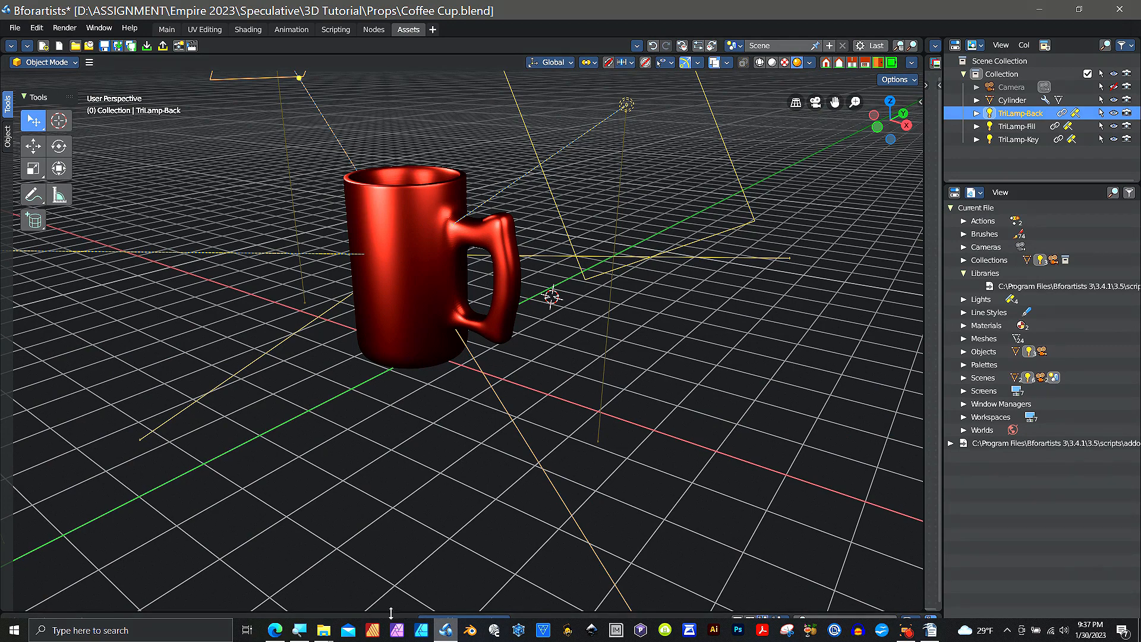
{"action": "left_click_drag", "start_coordinate": [397, 612], "coordinate": [416, 382]}
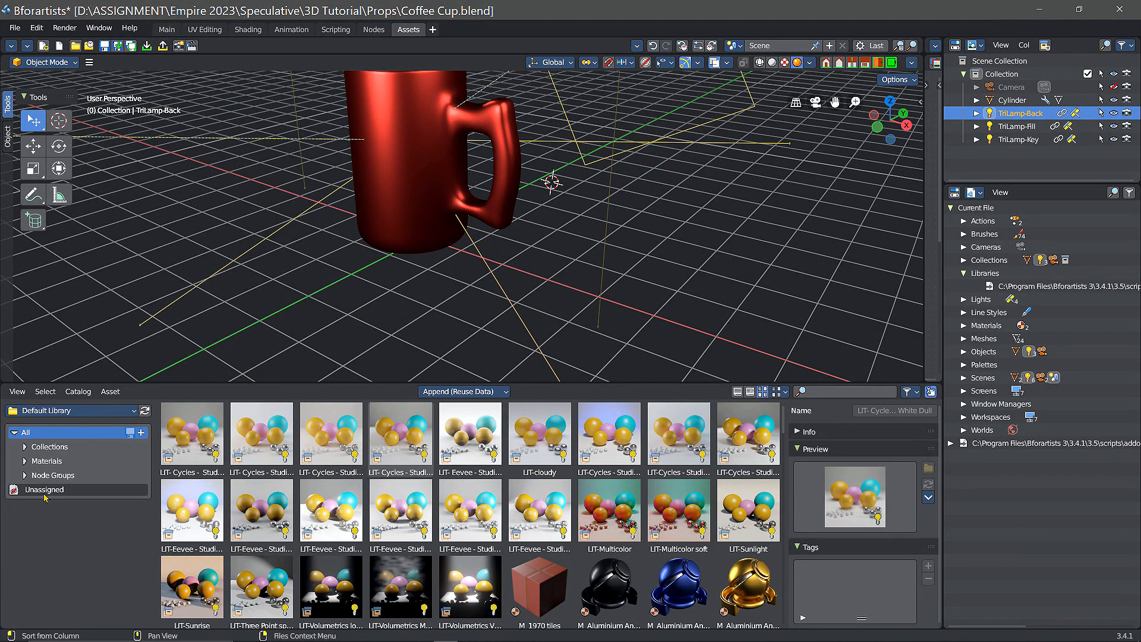
{"action": "left_click", "coordinate": [24, 447]}
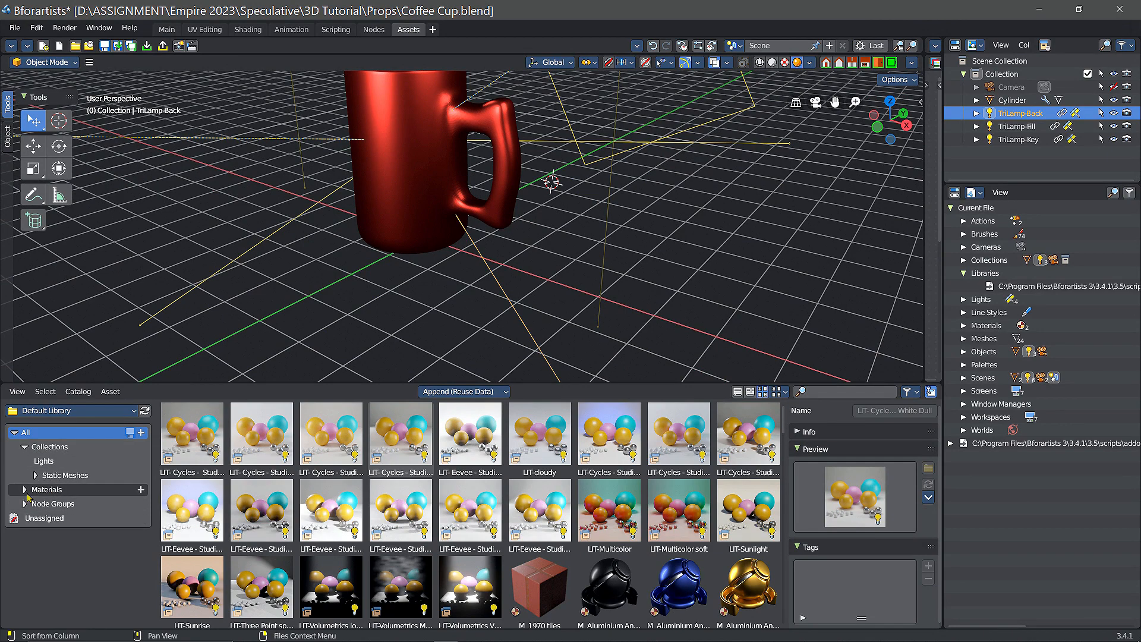
{"action": "left_click", "coordinate": [26, 491]}
{"action": "scroll", "coordinate": [119, 535], "scroll_direction": "down", "scroll_amount": 4}
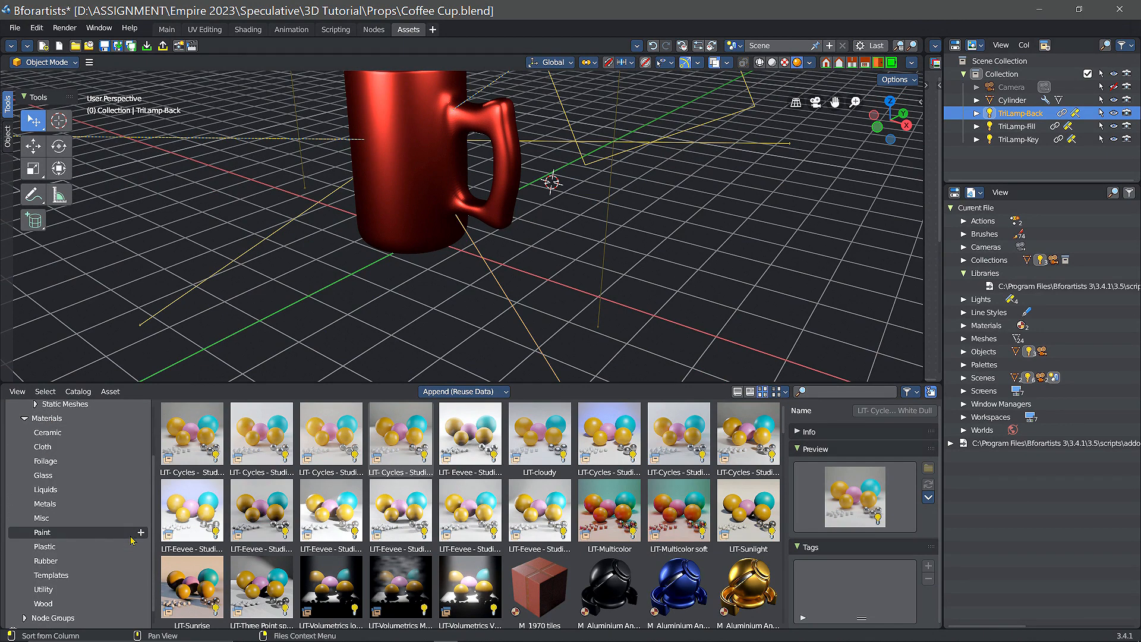
Show the Backgrounds catalog under Collections > Static Meshes in the asset library
{"action": "scroll", "coordinate": [95, 518], "scroll_direction": "up", "scroll_amount": 4}
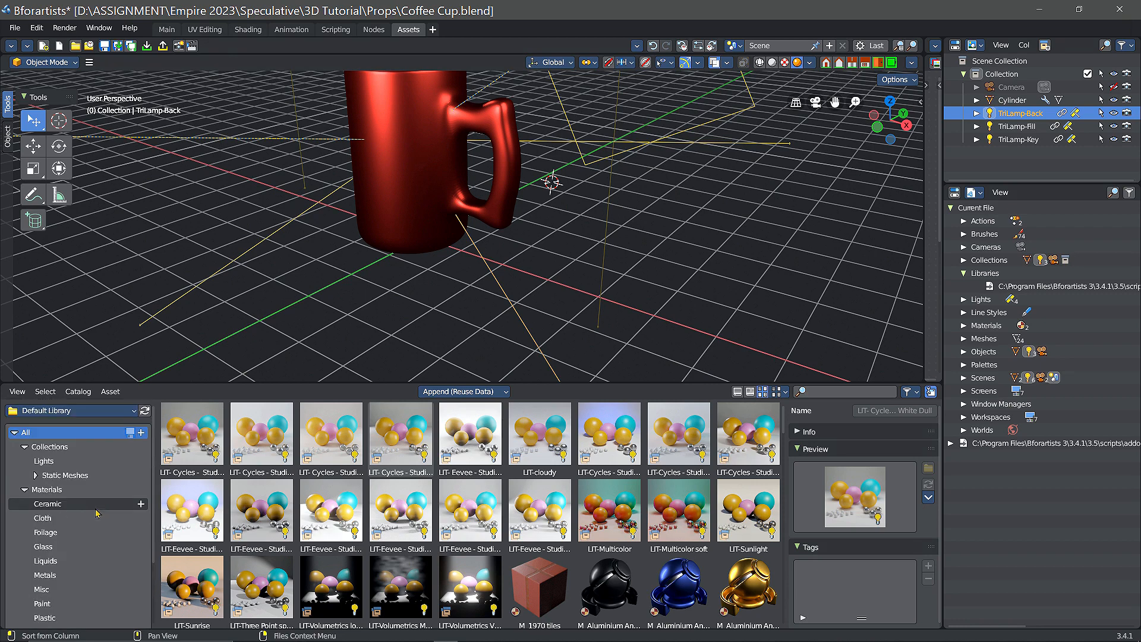
{"action": "left_click", "coordinate": [25, 490]}
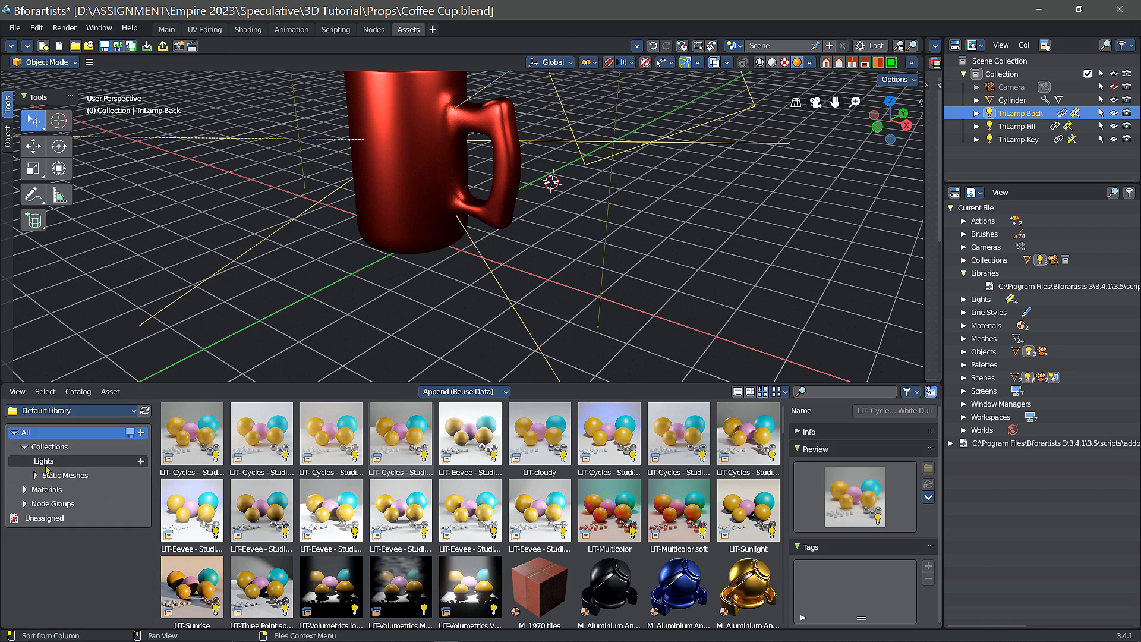
{"action": "left_click", "coordinate": [33, 476]}
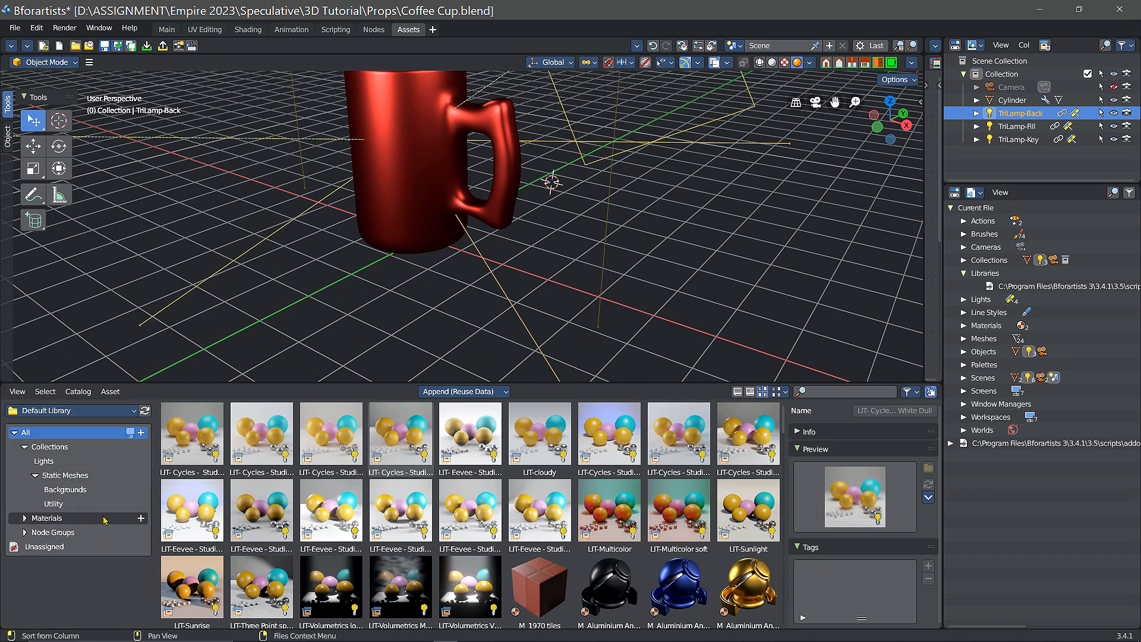
{"action": "left_click", "coordinate": [93, 492]}
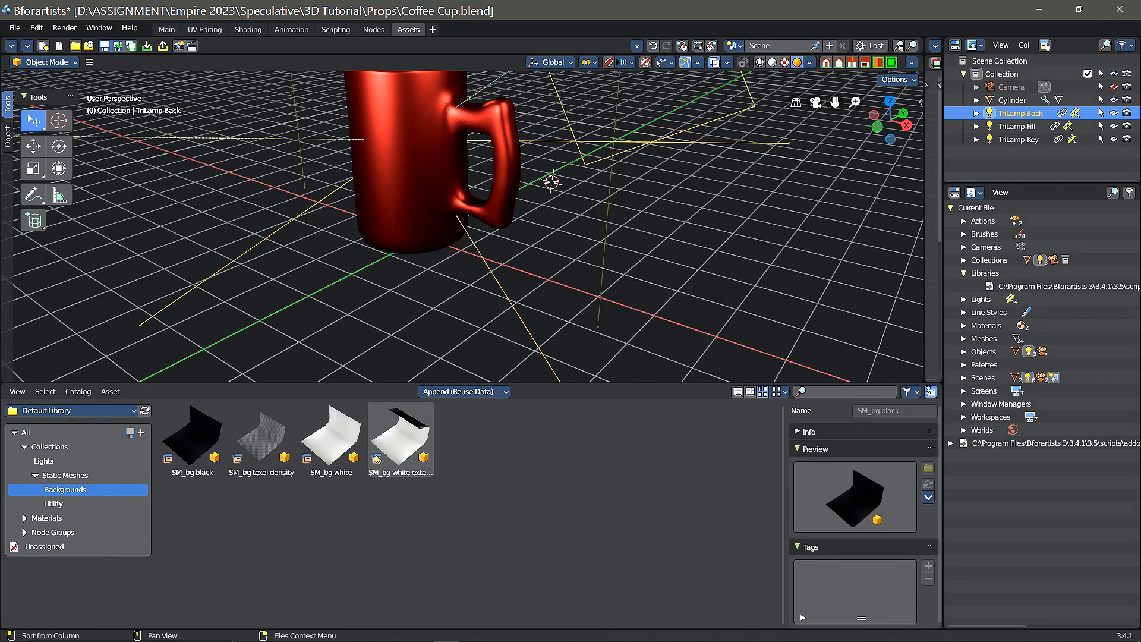
Add the SM_bg white backdrop asset to the scene beneath and behind the mug
{"action": "left_click", "coordinate": [339, 449]}
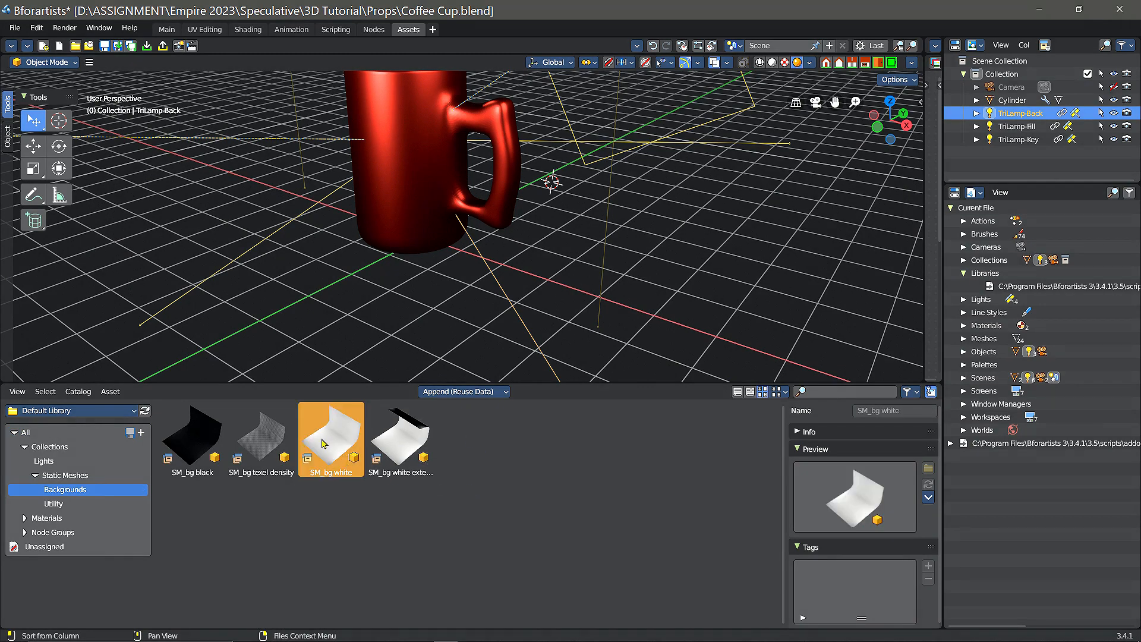
{"action": "left_click_drag", "start_coordinate": [323, 444], "coordinate": [434, 278]}
{"action": "scroll", "coordinate": [451, 298], "scroll_direction": "down", "scroll_amount": 6}
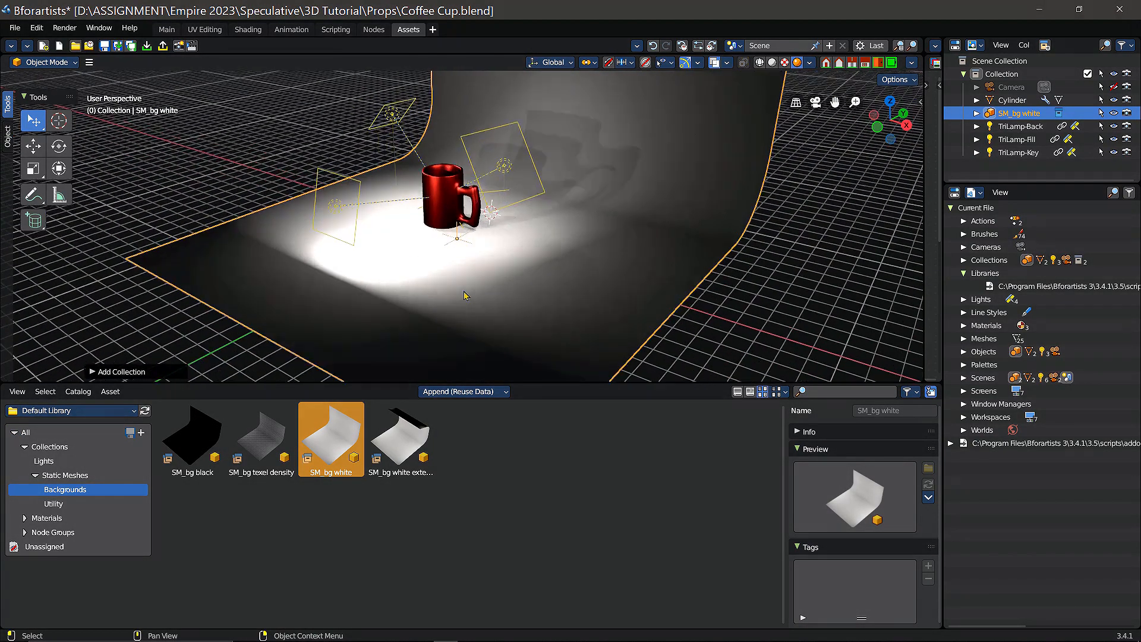
{"action": "scroll", "coordinate": [465, 296], "scroll_direction": "up", "scroll_amount": 4}
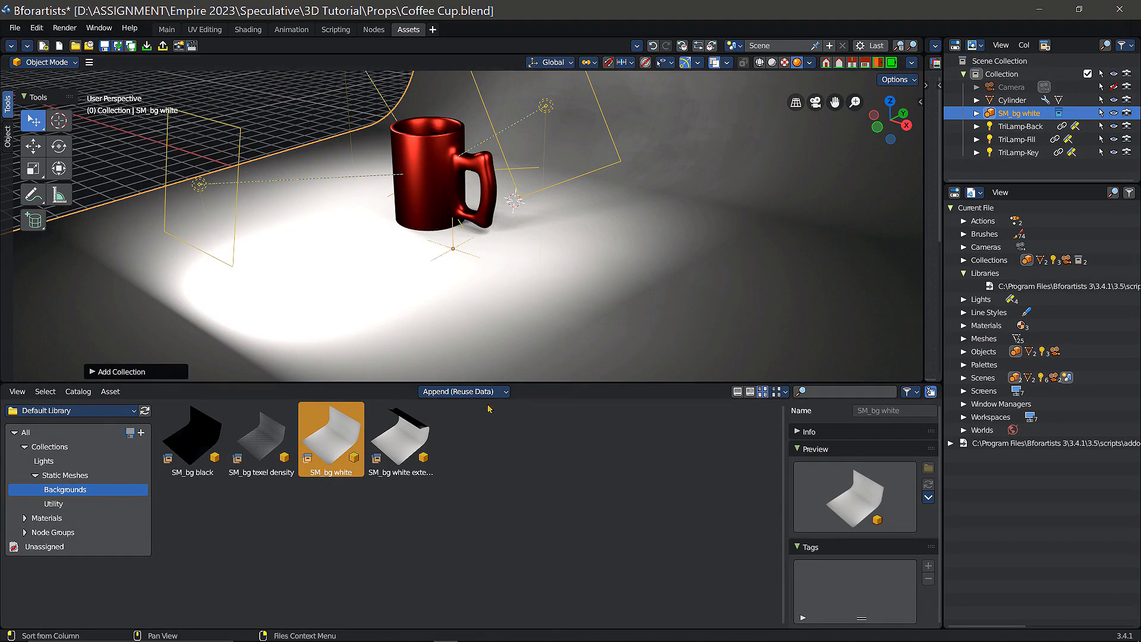
Return to the Main workspace and raise the mug about 0.47 m in Z so its base clears the backdrop floor
{"action": "left_click", "coordinate": [167, 29]}
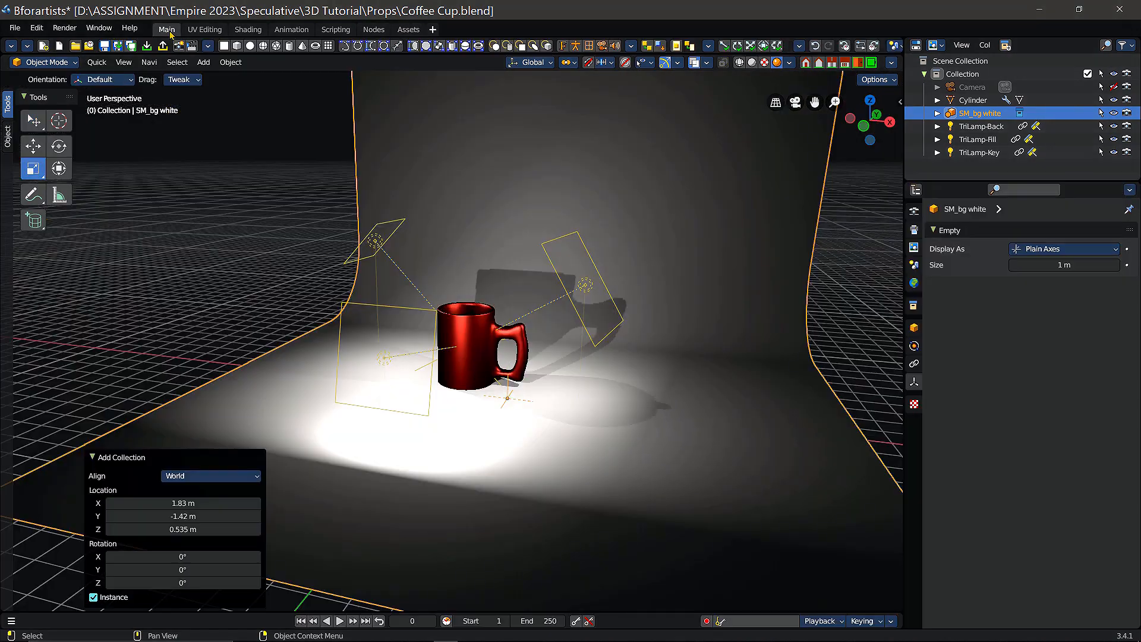
{"action": "scroll", "coordinate": [595, 351], "scroll_direction": "up", "scroll_amount": 5}
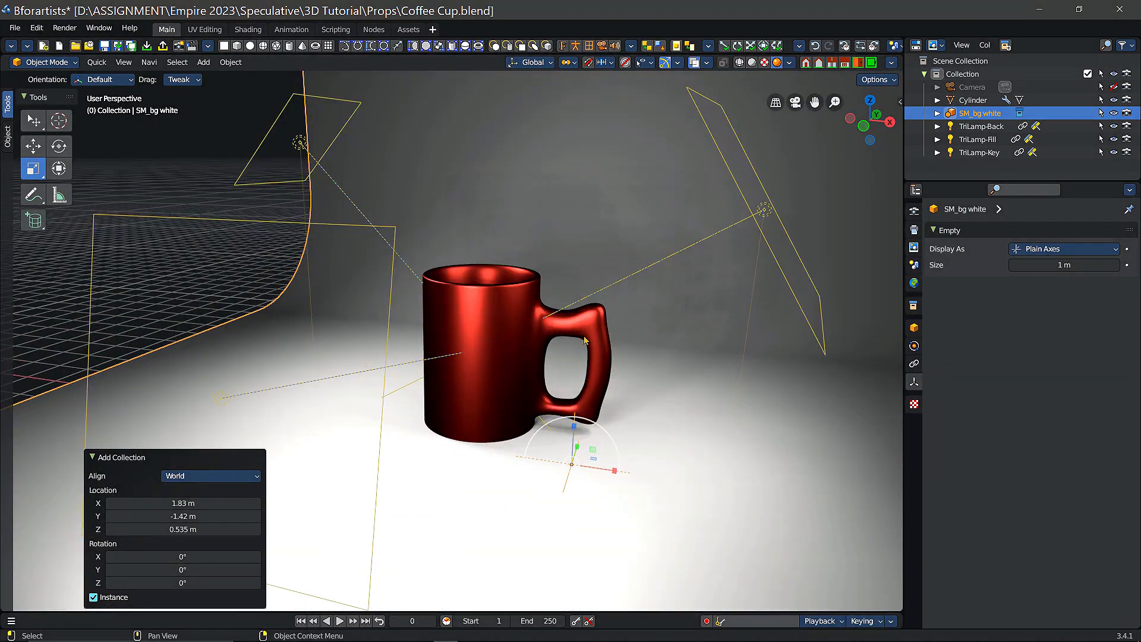
{"action": "middle_click_drag", "start_coordinate": [515, 473], "coordinate": [526, 416]}
{"action": "left_click", "coordinate": [526, 416]}
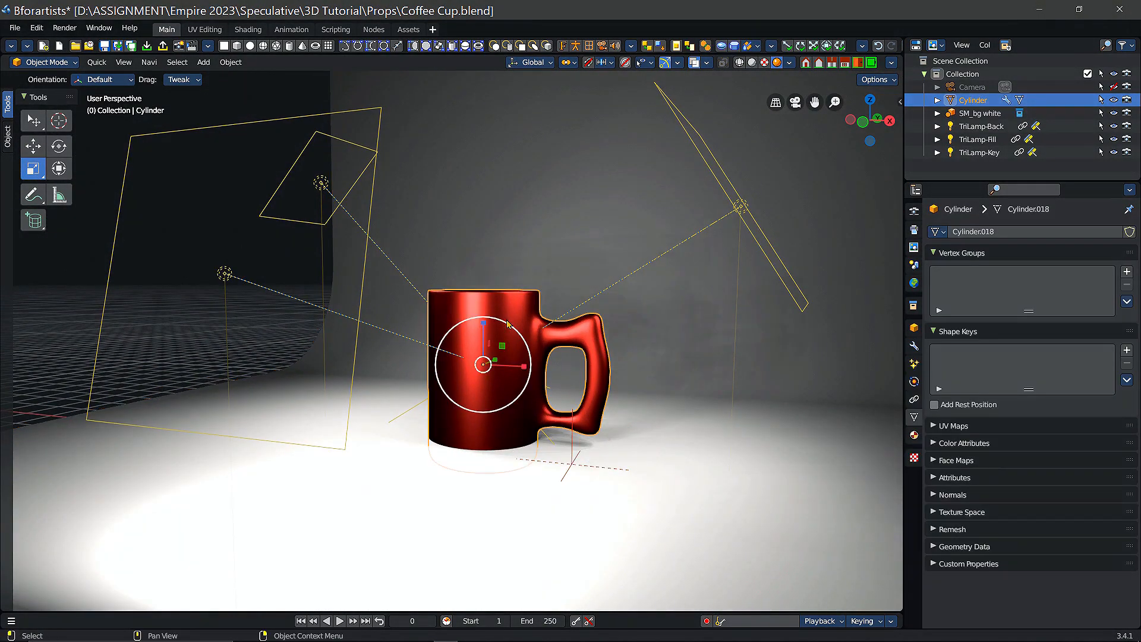
{"action": "left_click", "coordinate": [33, 145]}
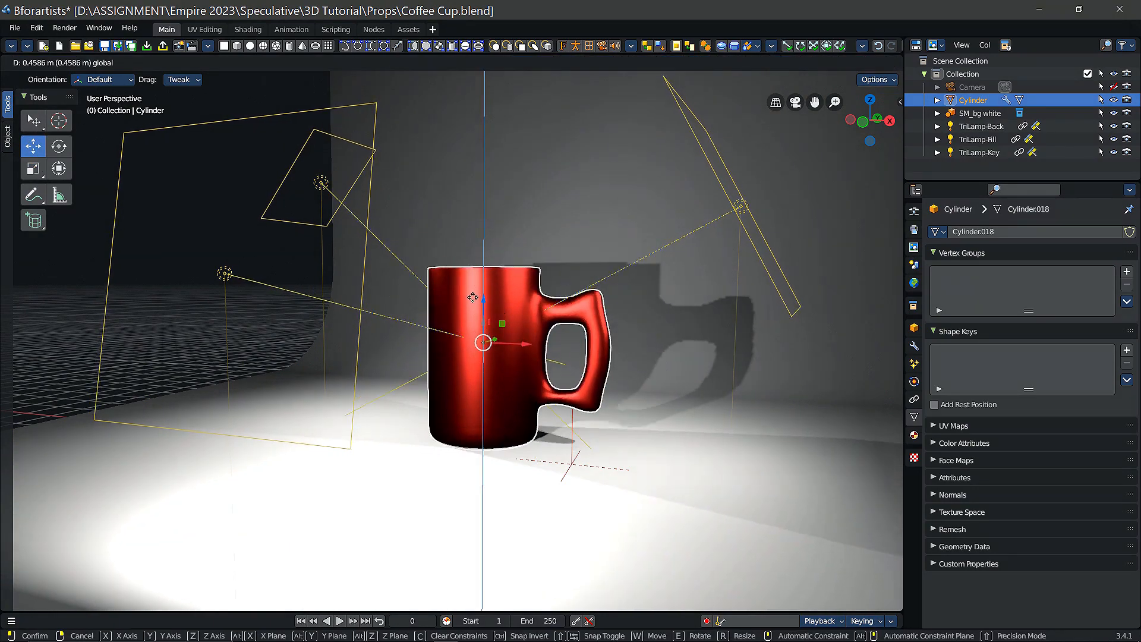
{"action": "left_click_drag", "start_coordinate": [482, 324], "coordinate": [473, 111]}
{"action": "key", "text": "Escape"}
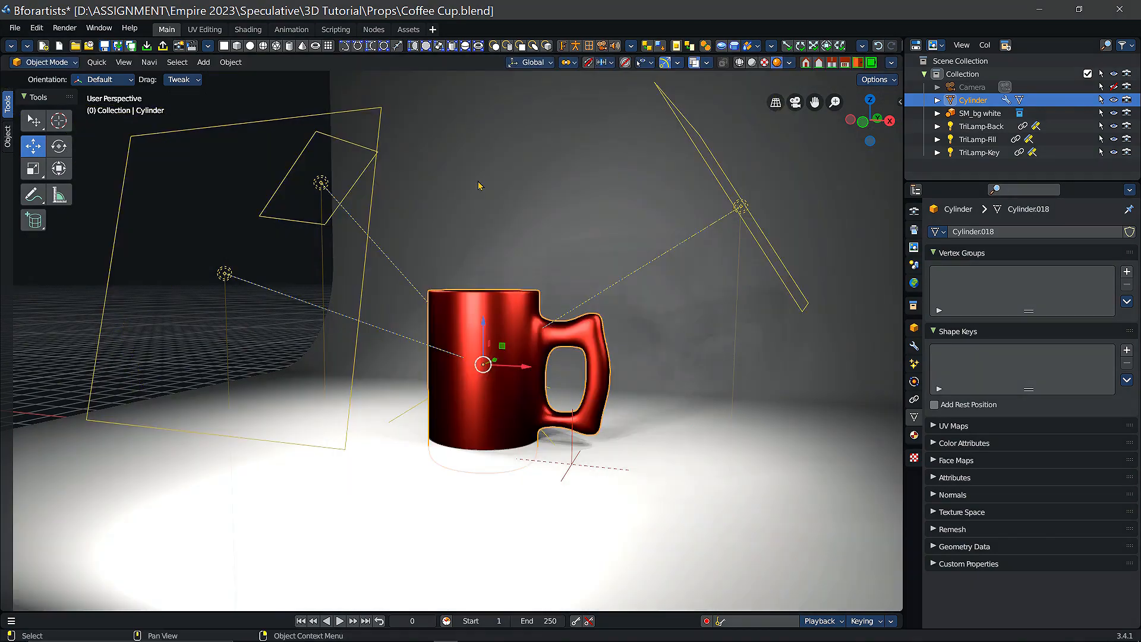
{"action": "left_click_drag", "start_coordinate": [483, 324], "coordinate": [499, 296]}
{"action": "middle_click_drag", "start_coordinate": [635, 295], "coordinate": [591, 287]}
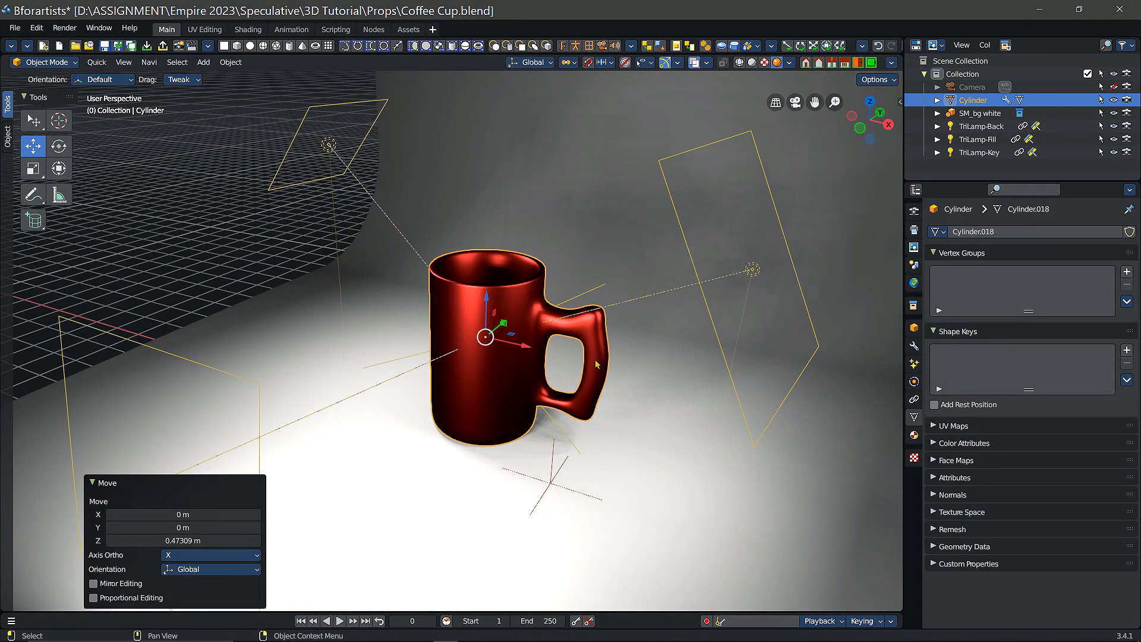
Examine the mug on the backdrop from several angles, comparing solid shading with rendered shading
{"action": "middle_click_drag", "start_coordinate": [596, 364], "coordinate": [583, 336]}
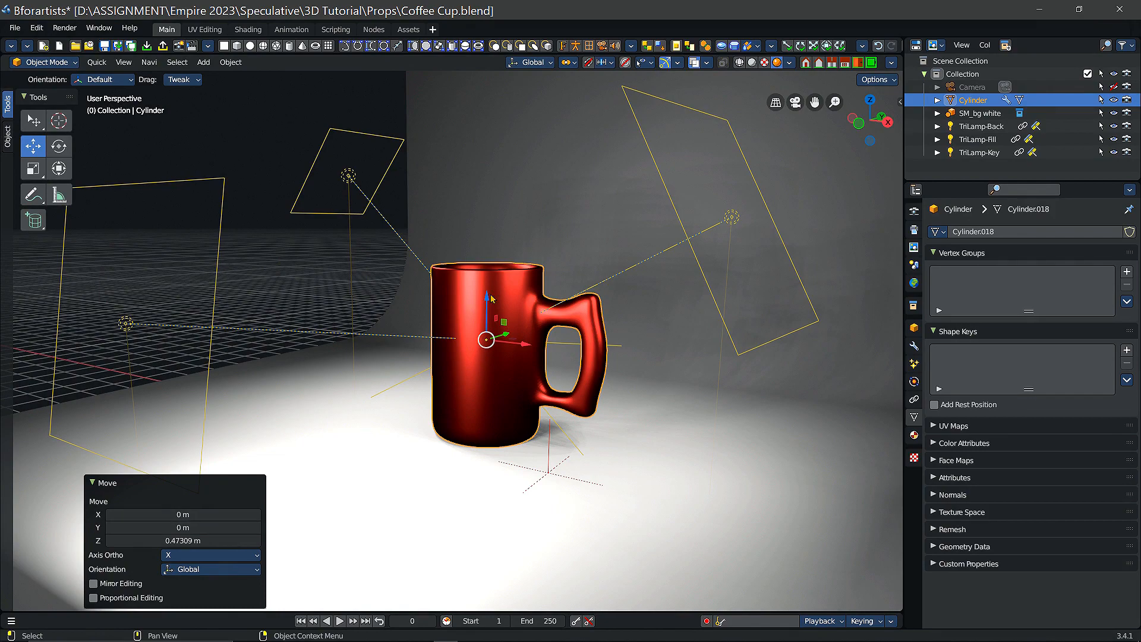
{"action": "left_click", "coordinate": [460, 301]}
{"action": "middle_click_drag", "start_coordinate": [610, 296], "coordinate": [413, 229]}
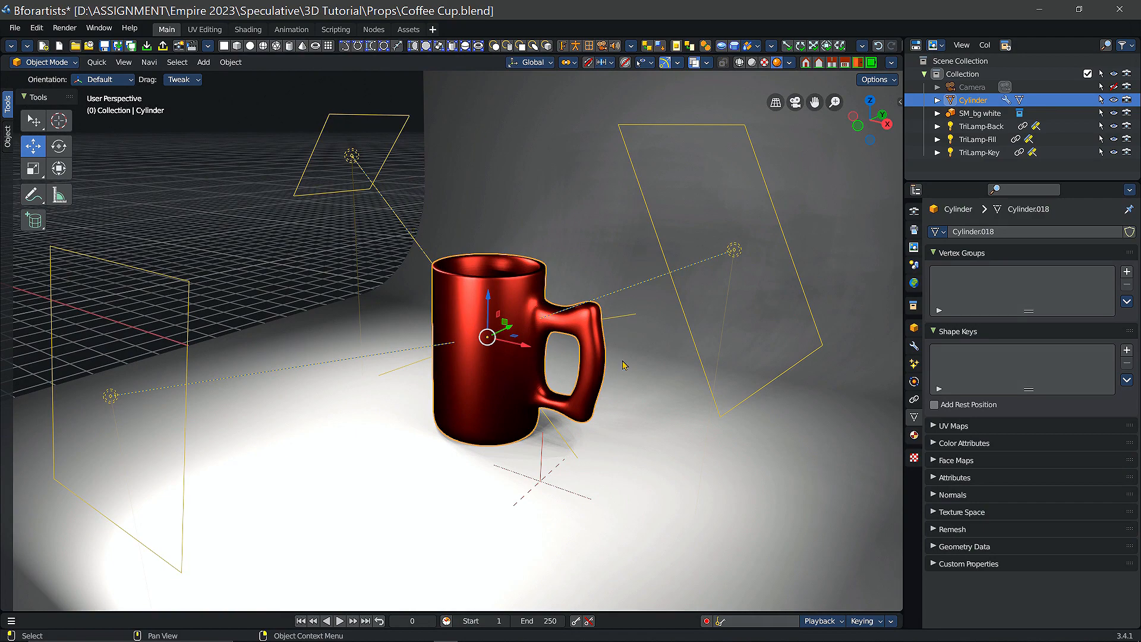
{"action": "mouse_move", "coordinate": [631, 342]}
{"action": "middle_mouse_down"}
{"action": "mouse_move", "coordinate": [645, 327]}
{"action": "mouse_move", "coordinate": [637, 333]}
{"action": "middle_mouse_up"}
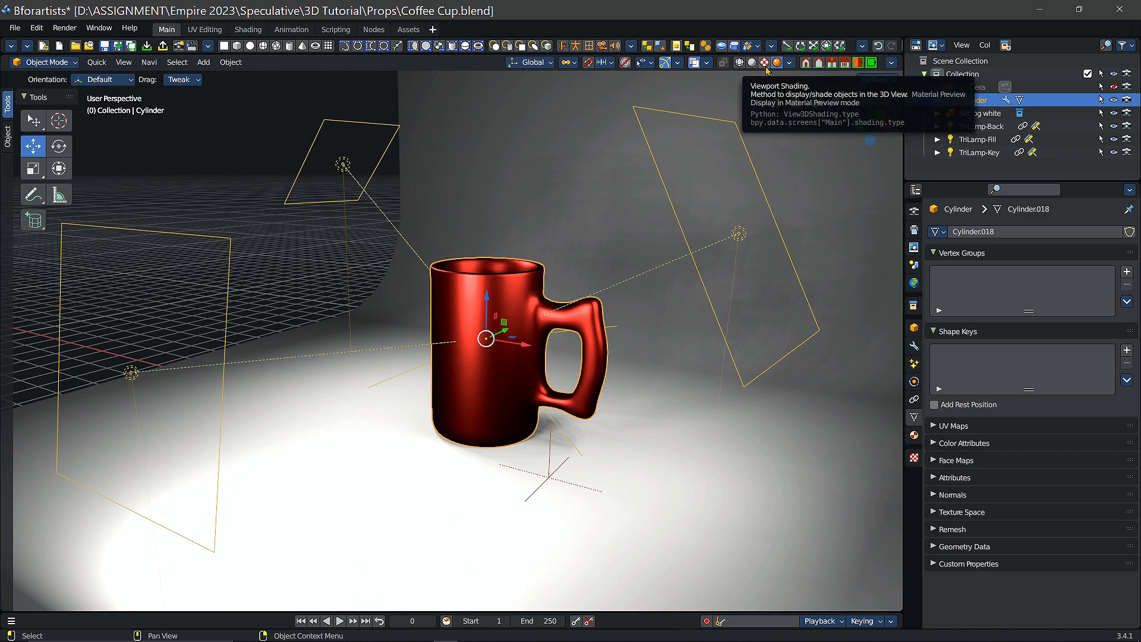
{"action": "mouse_move", "coordinate": [634, 326]}
{"action": "middle_mouse_down"}
{"action": "mouse_move", "coordinate": [616, 344]}
{"action": "mouse_move", "coordinate": [642, 324]}
{"action": "middle_mouse_up"}
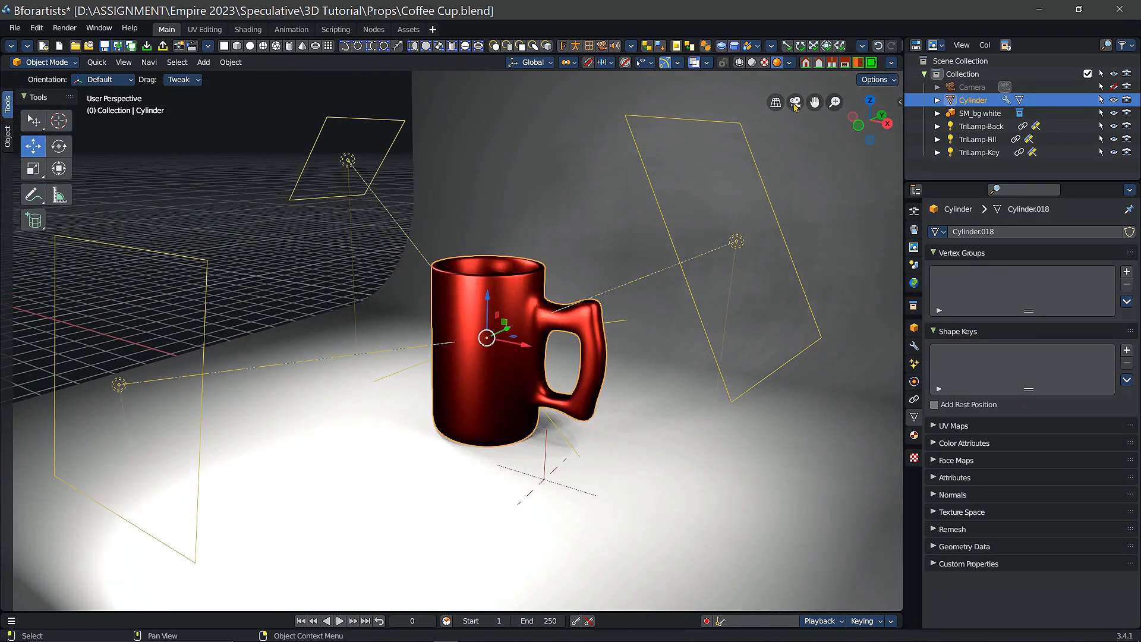
{"action": "left_click", "coordinate": [752, 63]}
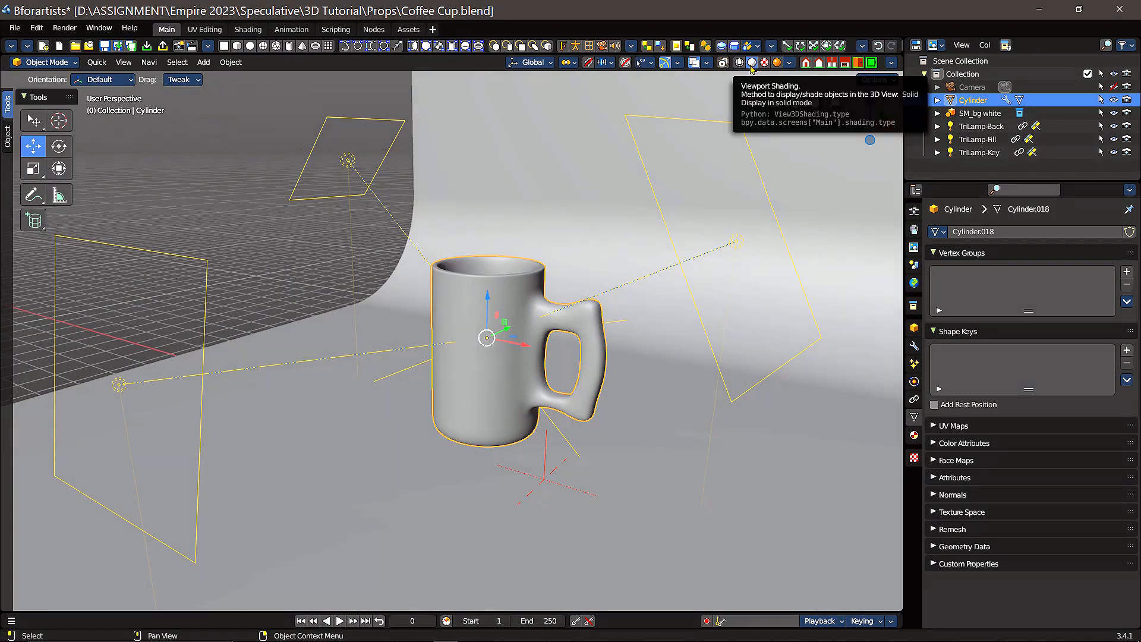
{"action": "mouse_move", "coordinate": [629, 298]}
{"action": "middle_mouse_down"}
{"action": "mouse_move", "coordinate": [596, 331]}
{"action": "mouse_move", "coordinate": [667, 270]}
{"action": "mouse_move", "coordinate": [636, 315]}
{"action": "mouse_move", "coordinate": [592, 307]}
{"action": "mouse_move", "coordinate": [647, 291]}
{"action": "mouse_move", "coordinate": [639, 329]}
{"action": "mouse_move", "coordinate": [657, 306]}
{"action": "mouse_move", "coordinate": [635, 295]}
{"action": "mouse_move", "coordinate": [618, 306]}
{"action": "middle_mouse_up"}
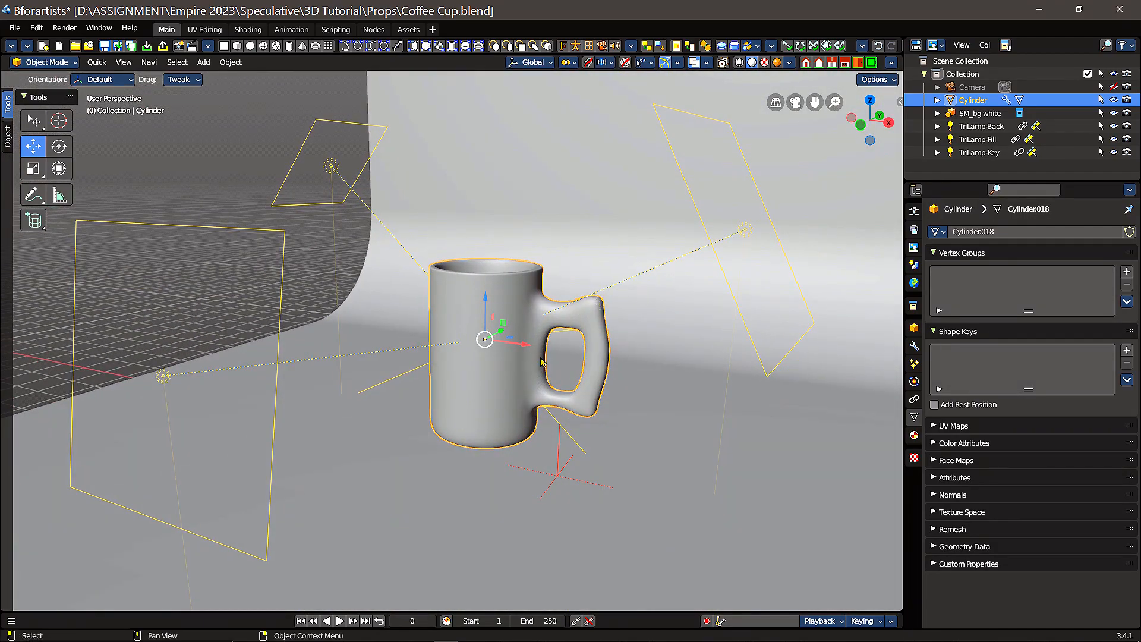
{"action": "left_click", "coordinate": [777, 62]}
{"action": "mouse_move", "coordinate": [635, 333]}
{"action": "middle_mouse_down"}
{"action": "mouse_move", "coordinate": [654, 300]}
{"action": "mouse_move", "coordinate": [636, 329]}
{"action": "mouse_move", "coordinate": [661, 309]}
{"action": "mouse_move", "coordinate": [678, 339]}
{"action": "mouse_move", "coordinate": [622, 336]}
{"action": "middle_mouse_up"}
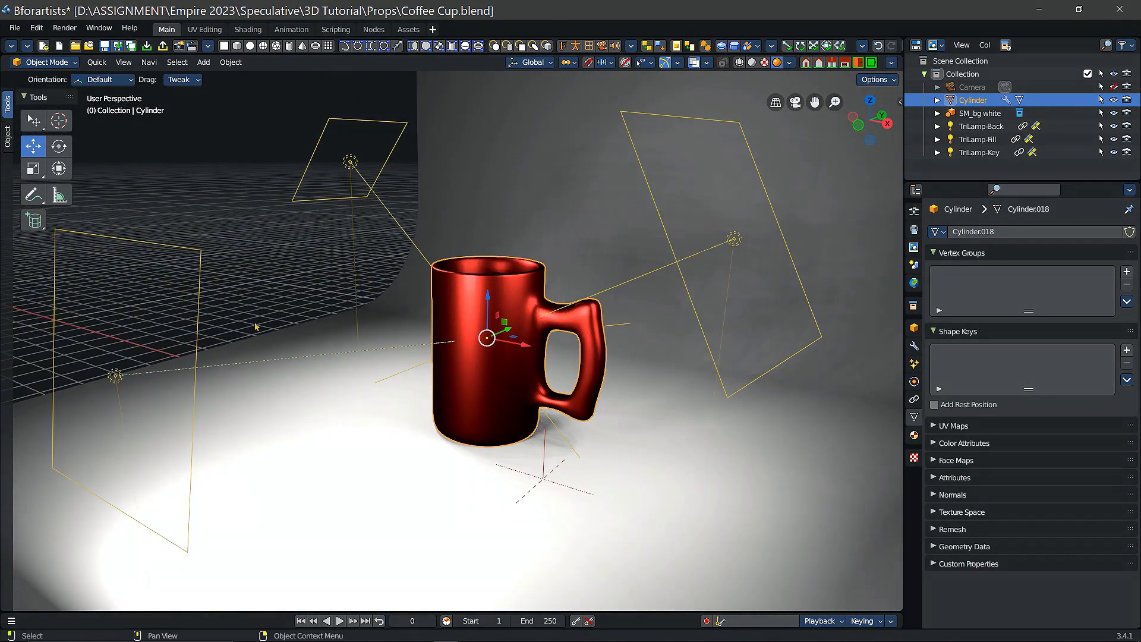
Raise the key light, TriLamp-Key, above the mug's rim and shift it about 0.49 m in Y
{"action": "left_click", "coordinate": [117, 293]}
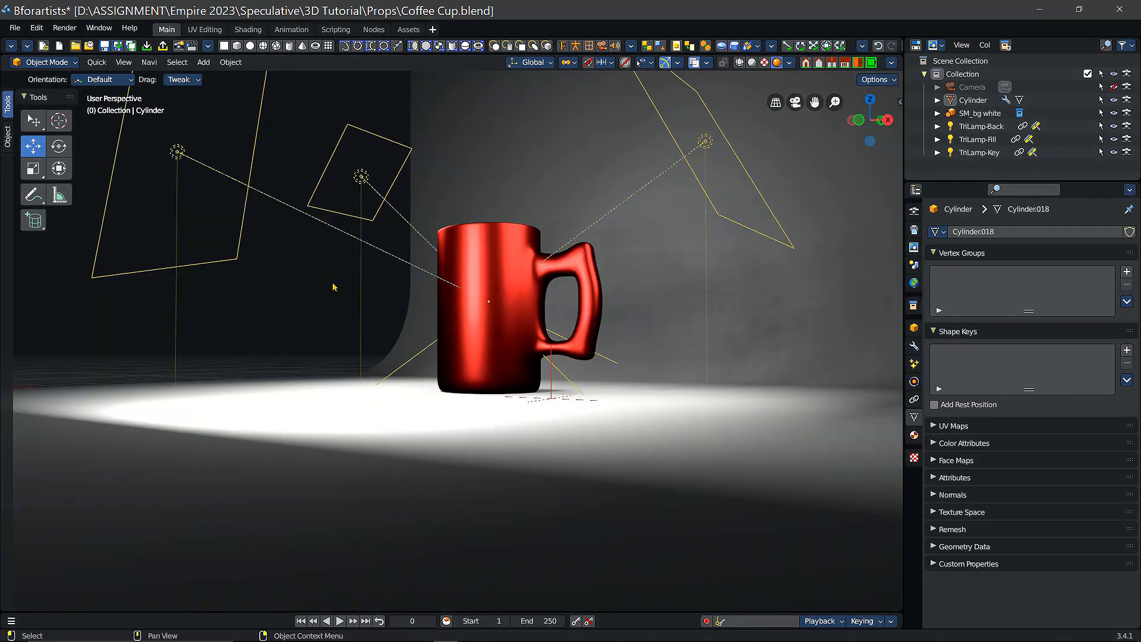
{"action": "middle_click_drag", "start_coordinate": [333, 287], "coordinate": [352, 314]}
{"action": "left_click", "coordinate": [179, 407]}
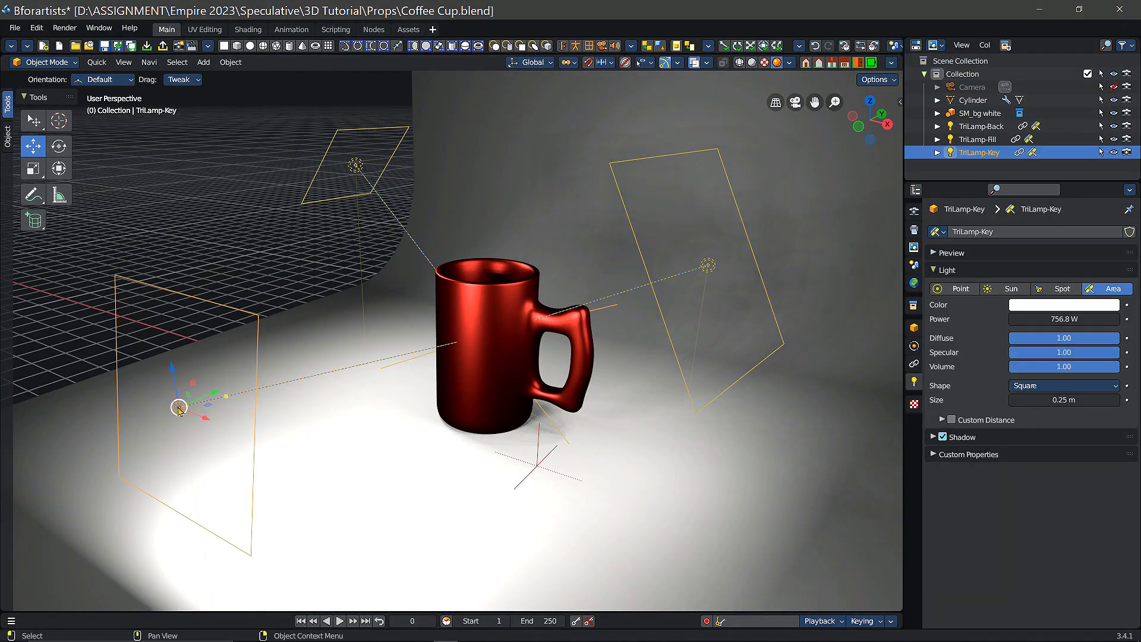
{"action": "left_click", "coordinate": [199, 305]}
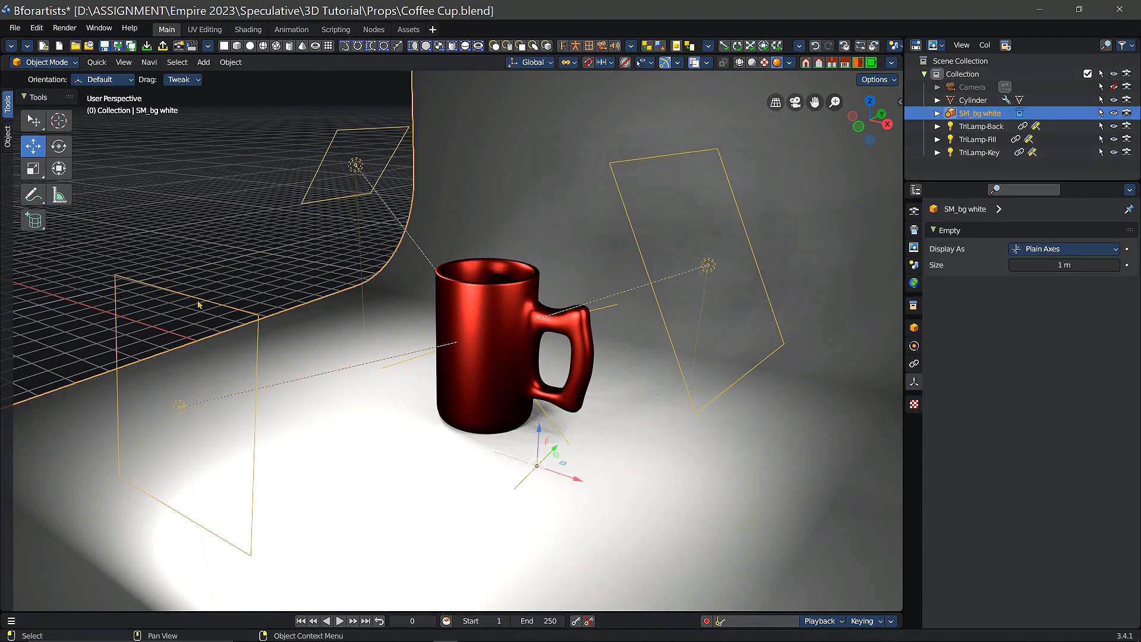
{"action": "left_click", "coordinate": [159, 308]}
{"action": "left_click", "coordinate": [179, 407]}
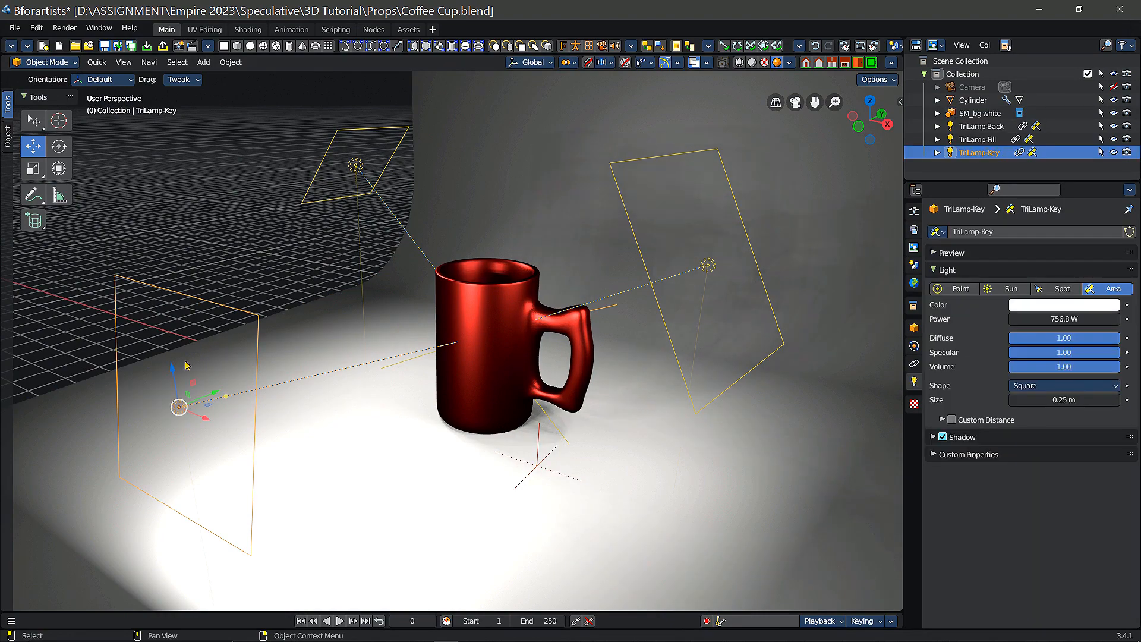
{"action": "left_click_drag", "start_coordinate": [172, 373], "coordinate": [228, 276]}
{"action": "middle_click_drag", "start_coordinate": [375, 333], "coordinate": [557, 391]}
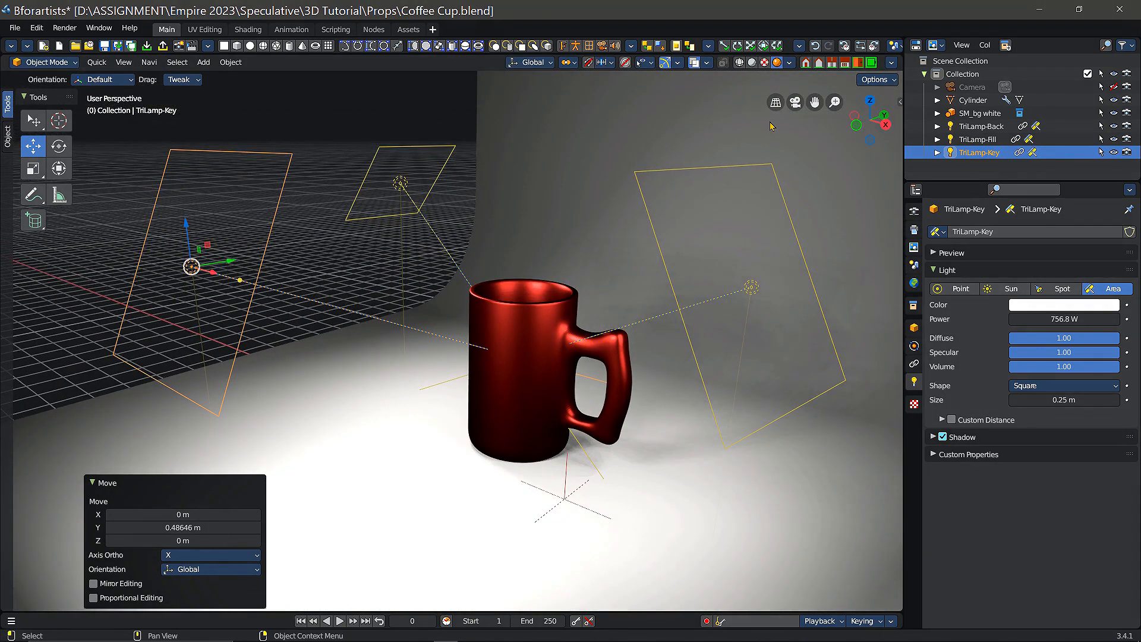
Hide the viewport overlays to inspect the mug's lighting, deselect the key light and restore the overlays
{"action": "left_click", "coordinate": [696, 64]}
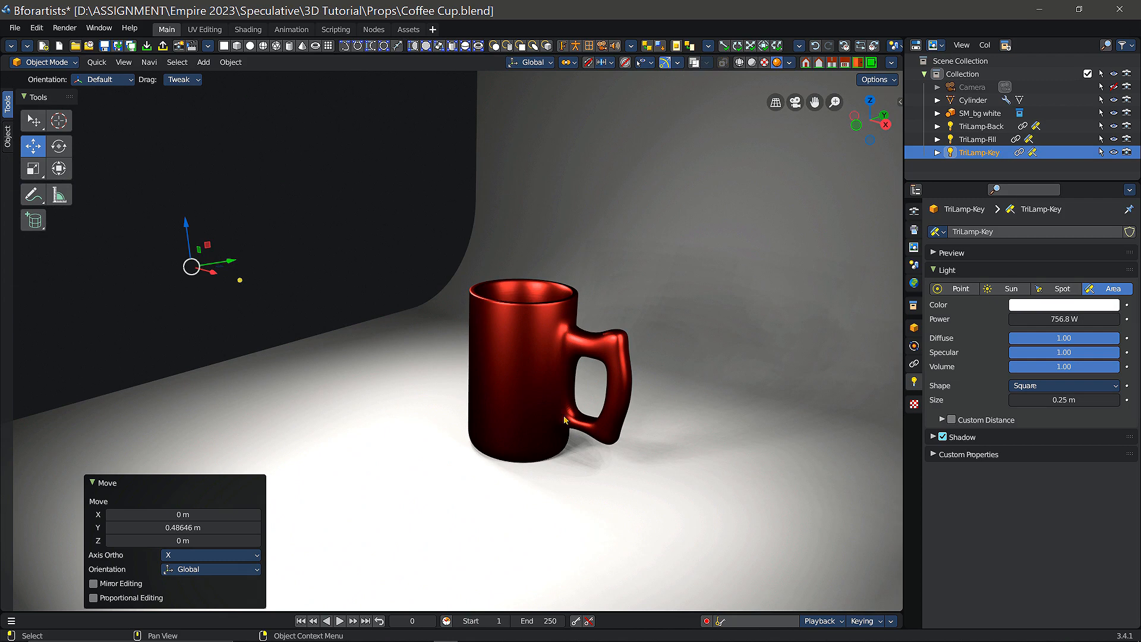
{"action": "middle_click_drag", "start_coordinate": [725, 395], "coordinate": [746, 387]}
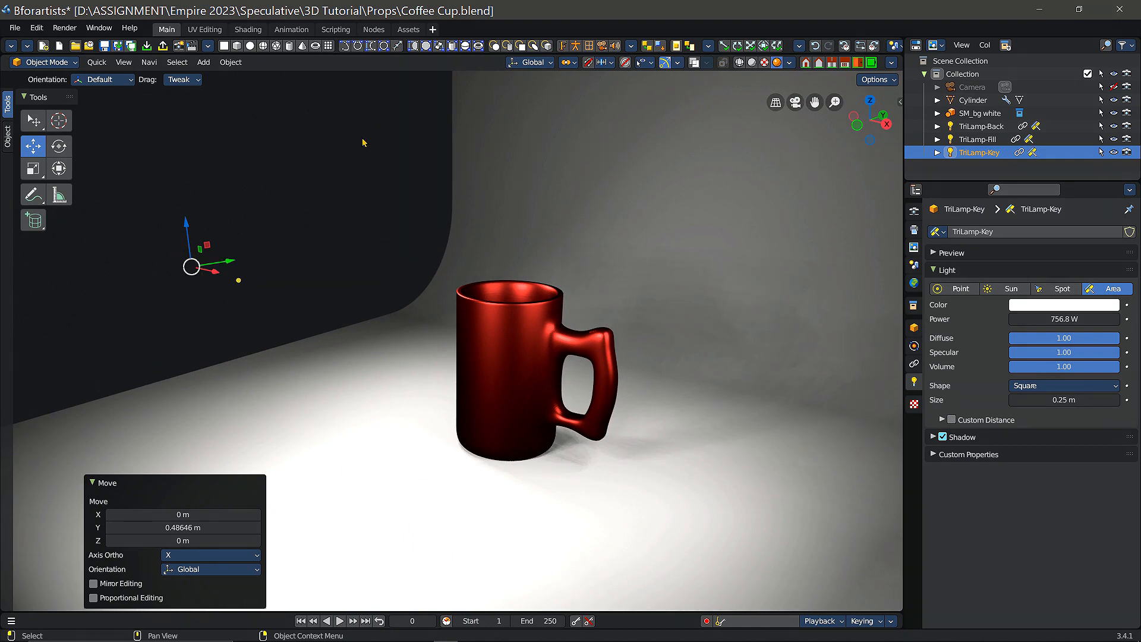
{"action": "left_click", "coordinate": [228, 235]}
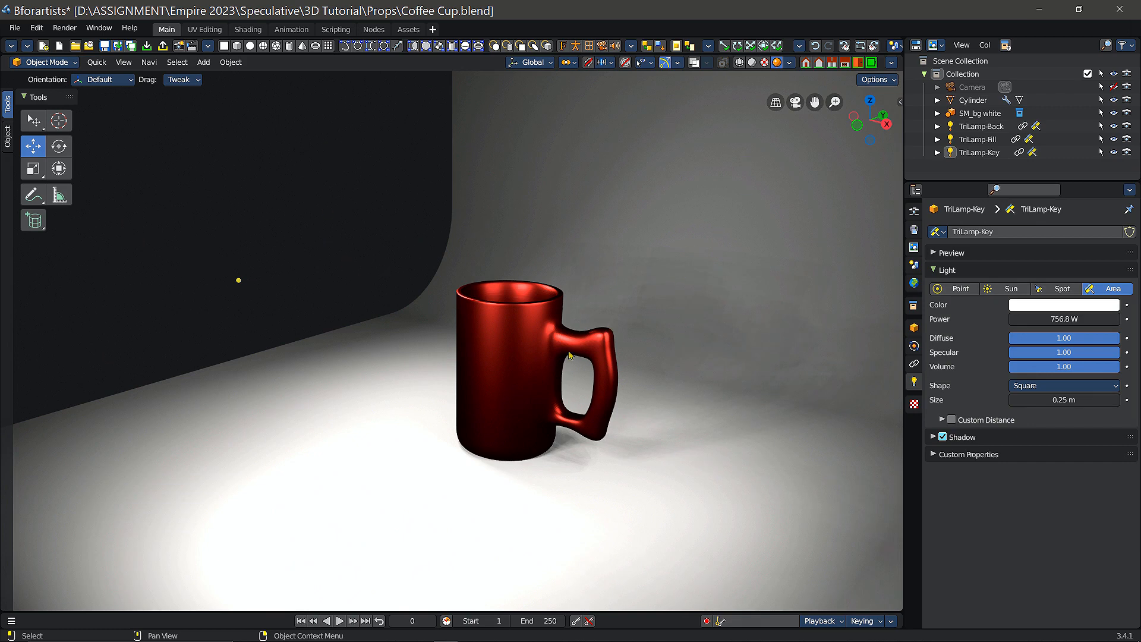
{"action": "left_click", "coordinate": [693, 63]}
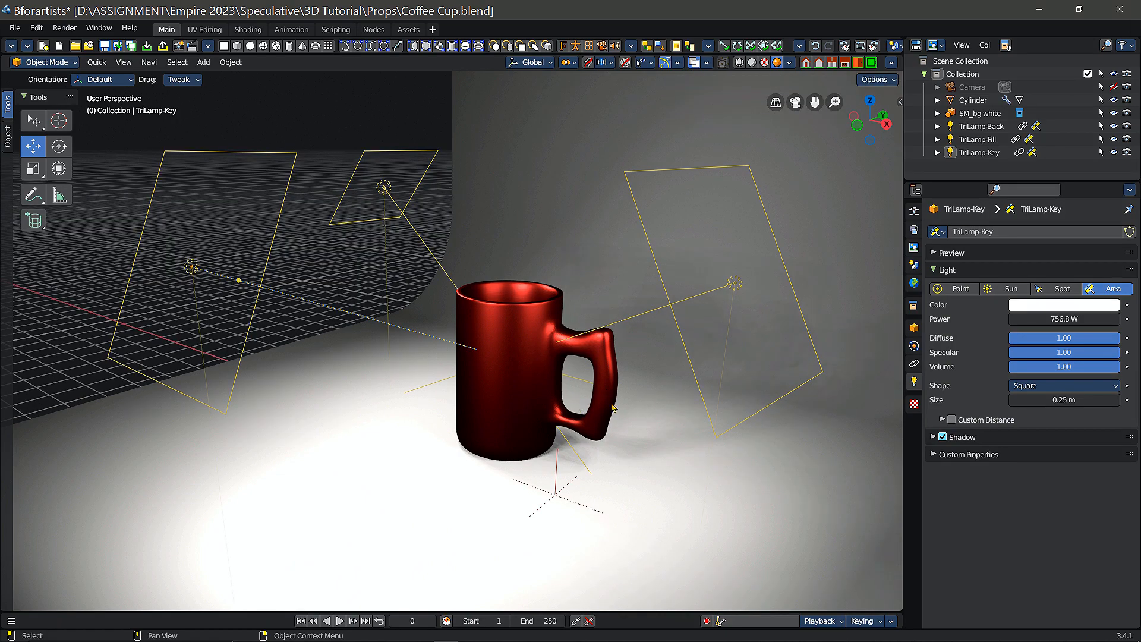
Change the colour of the back light, TriLamp-Back, to a saturated yellow
{"action": "middle_click_drag", "start_coordinate": [639, 396], "coordinate": [740, 290]}
{"action": "left_click", "coordinate": [744, 256]}
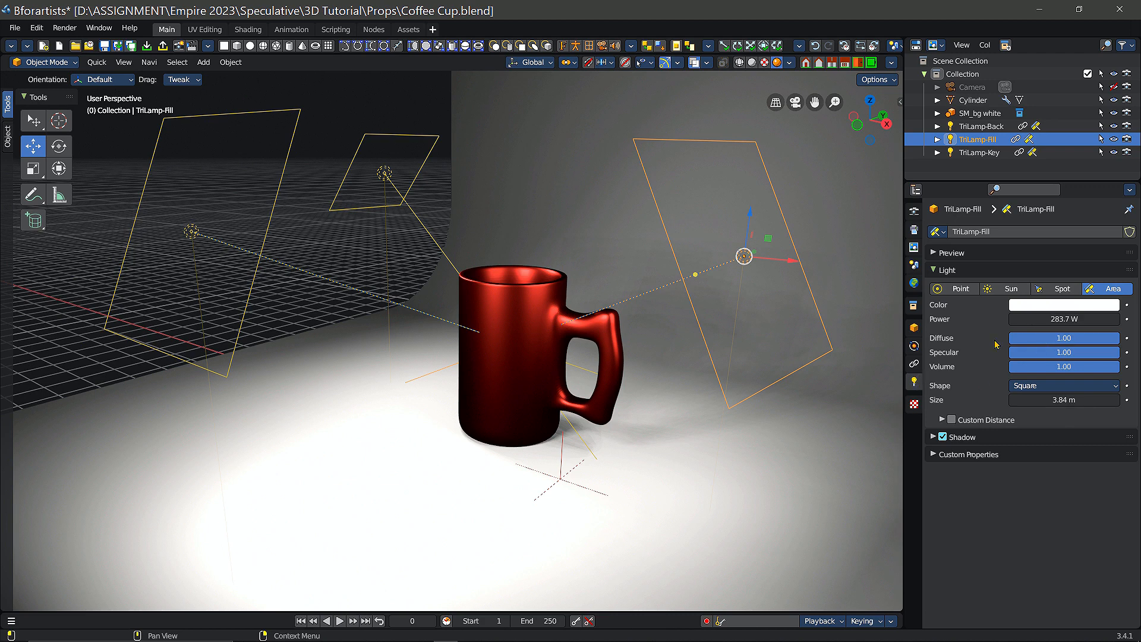
{"action": "left_click", "coordinate": [384, 173]}
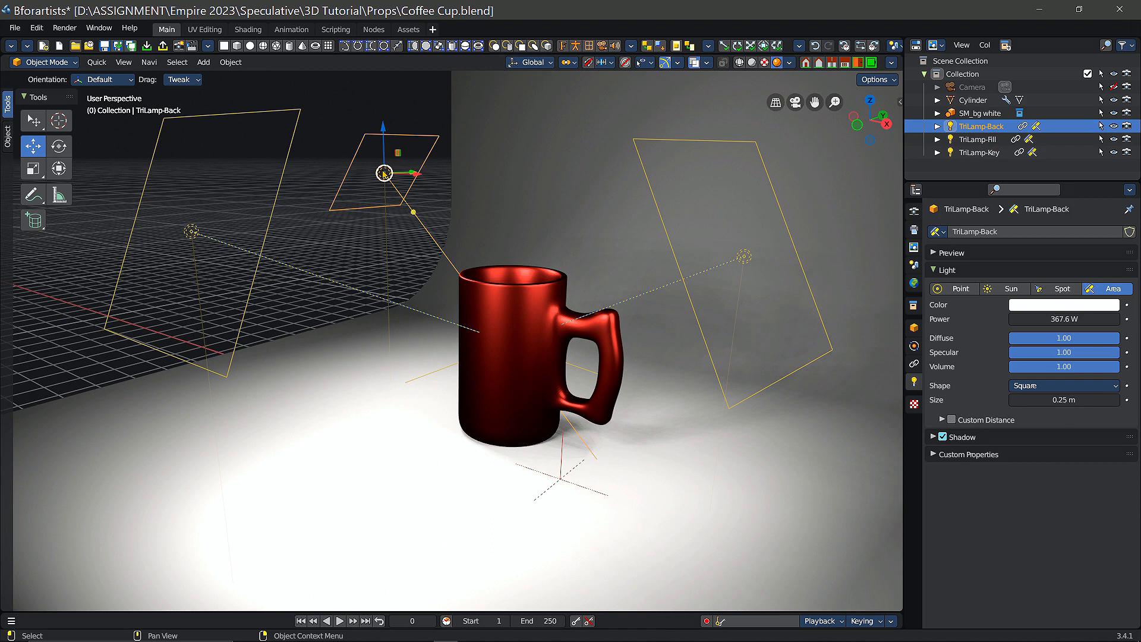
{"action": "left_click", "coordinate": [1077, 304]}
{"action": "left_click", "coordinate": [1020, 202]}
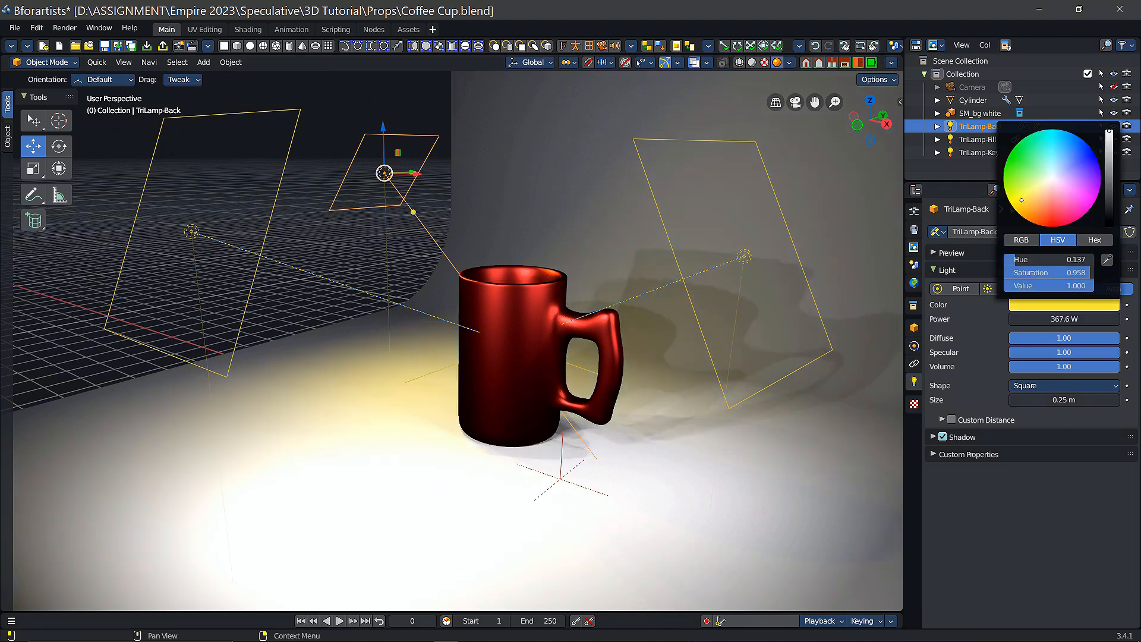
{"action": "left_click", "coordinate": [1009, 202]}
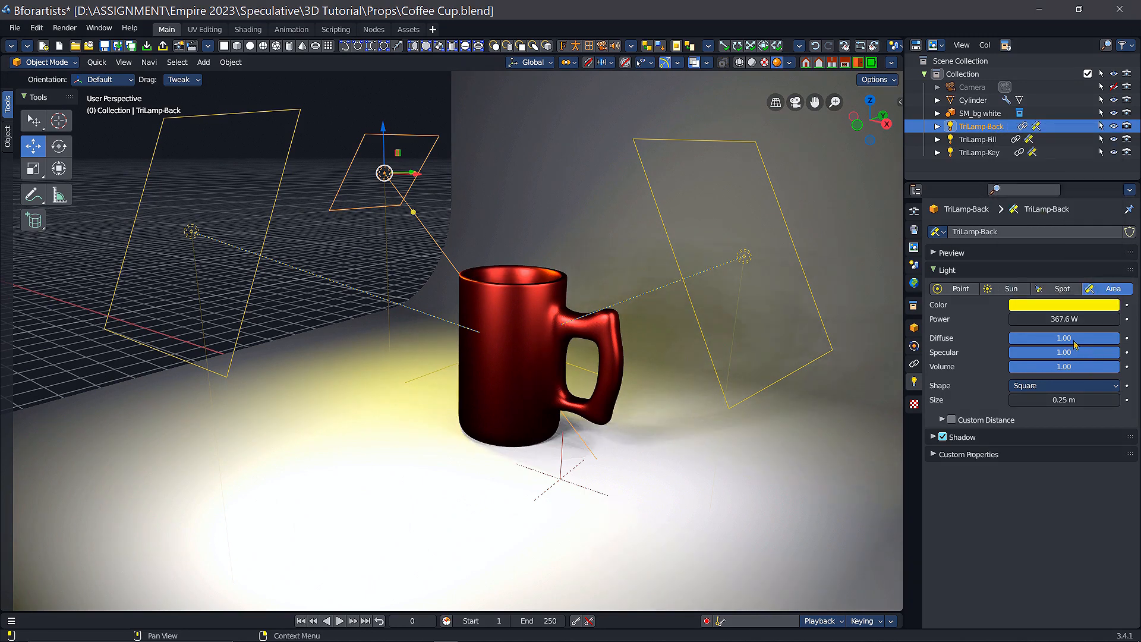
Change the colour of the fill light, TriLamp-Fill, to a bright blue and deselect the light
{"action": "left_click", "coordinate": [742, 190]}
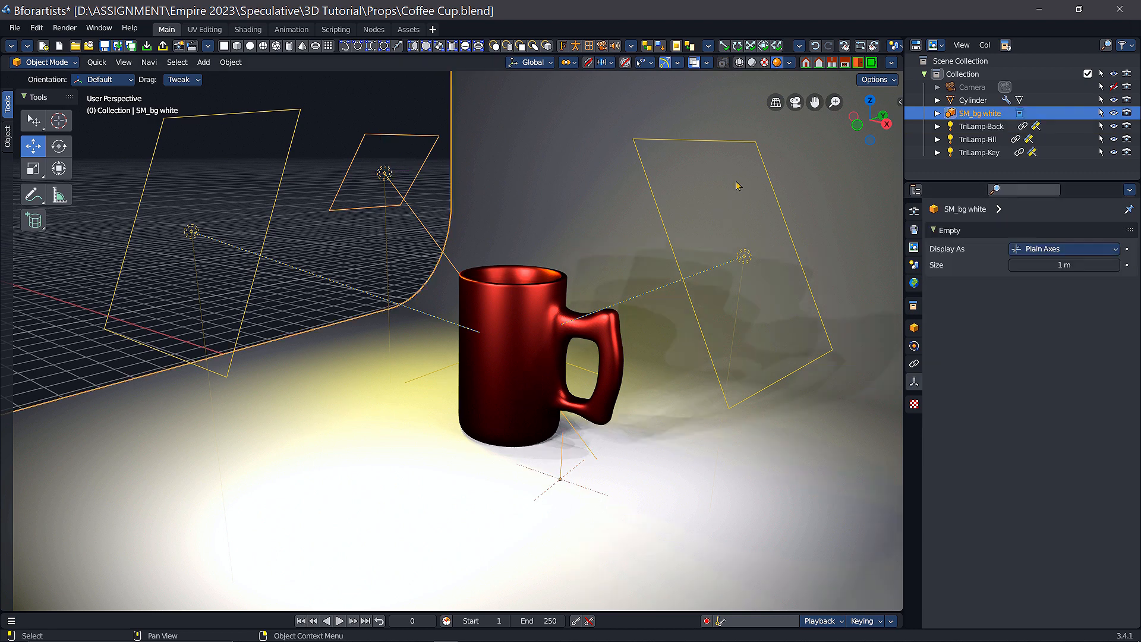
{"action": "left_click", "coordinate": [745, 258]}
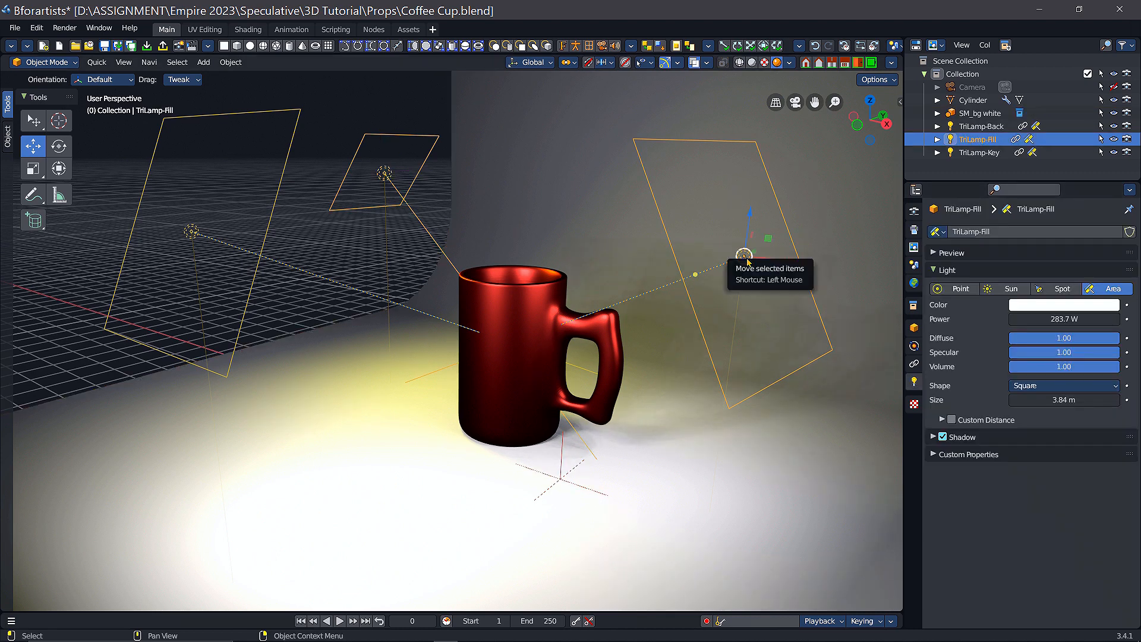
{"action": "left_click", "coordinate": [1075, 305]}
{"action": "left_click_drag", "start_coordinate": [1091, 174], "coordinate": [1096, 155]}
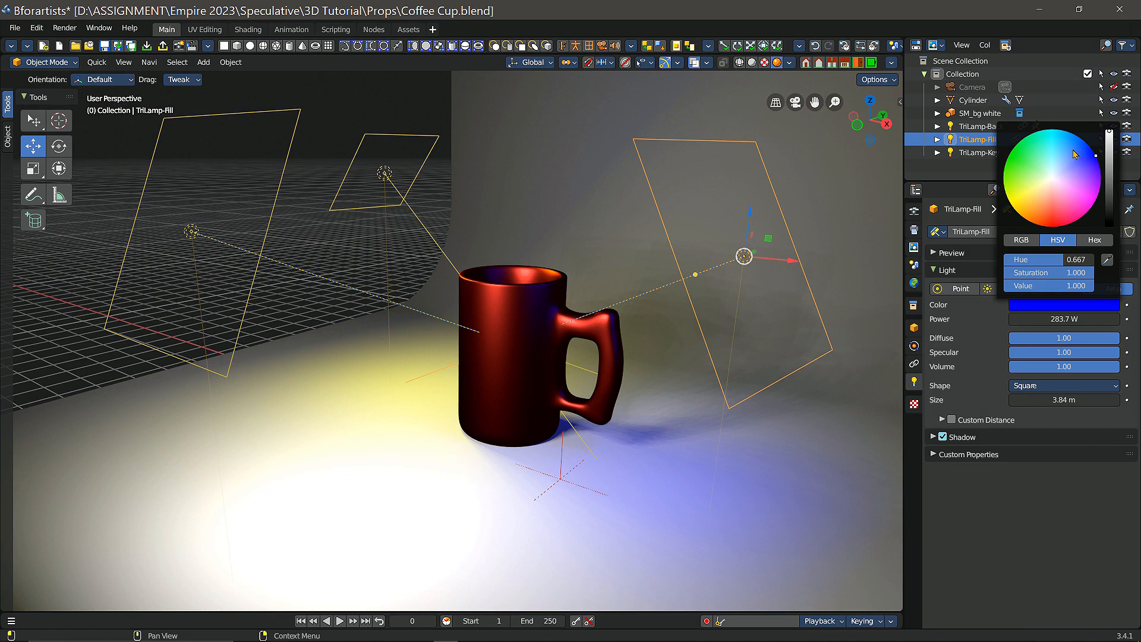
{"action": "left_click", "coordinate": [1075, 148]}
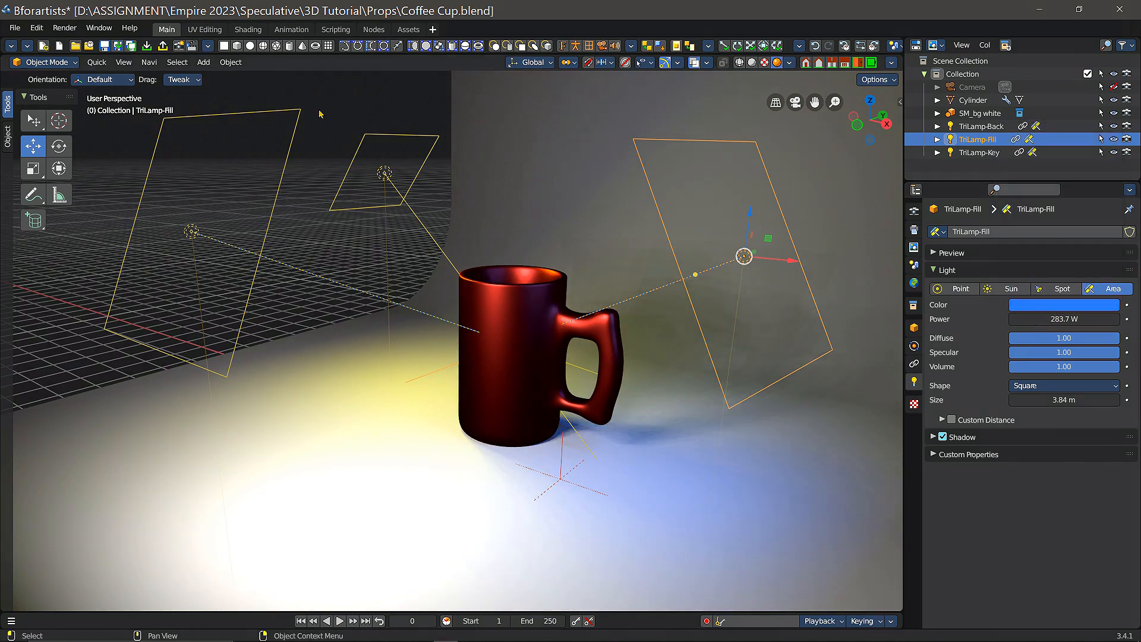
{"action": "left_click", "coordinate": [352, 100]}
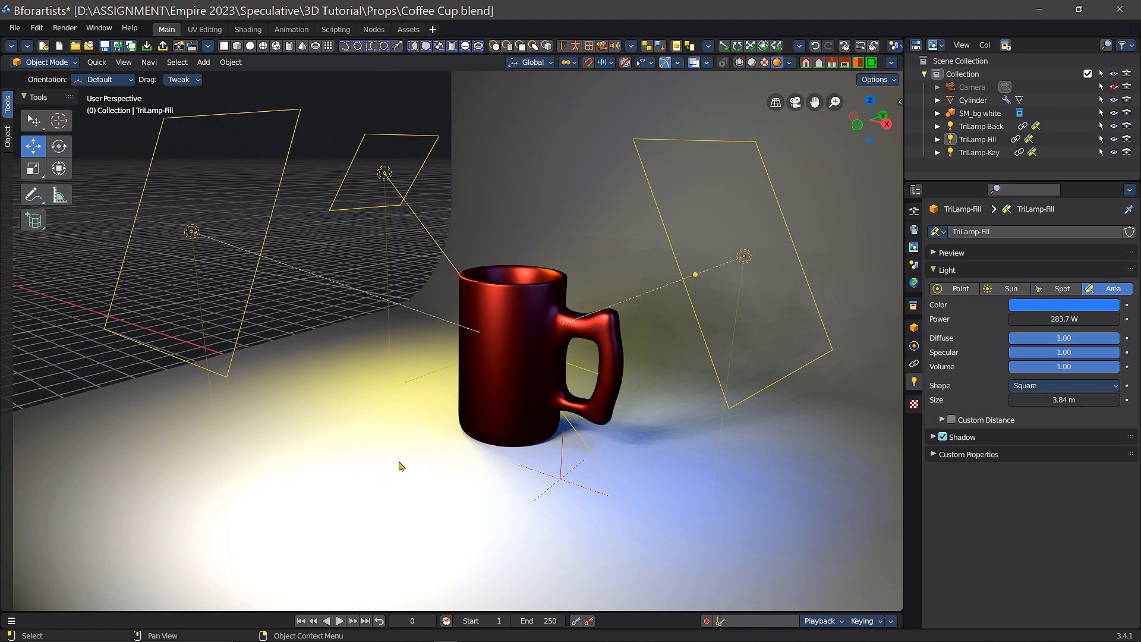
Switch the render engine to Cycles and inspect the mug in the rendered viewport
{"action": "middle_click_drag", "start_coordinate": [469, 447], "coordinate": [521, 343]}
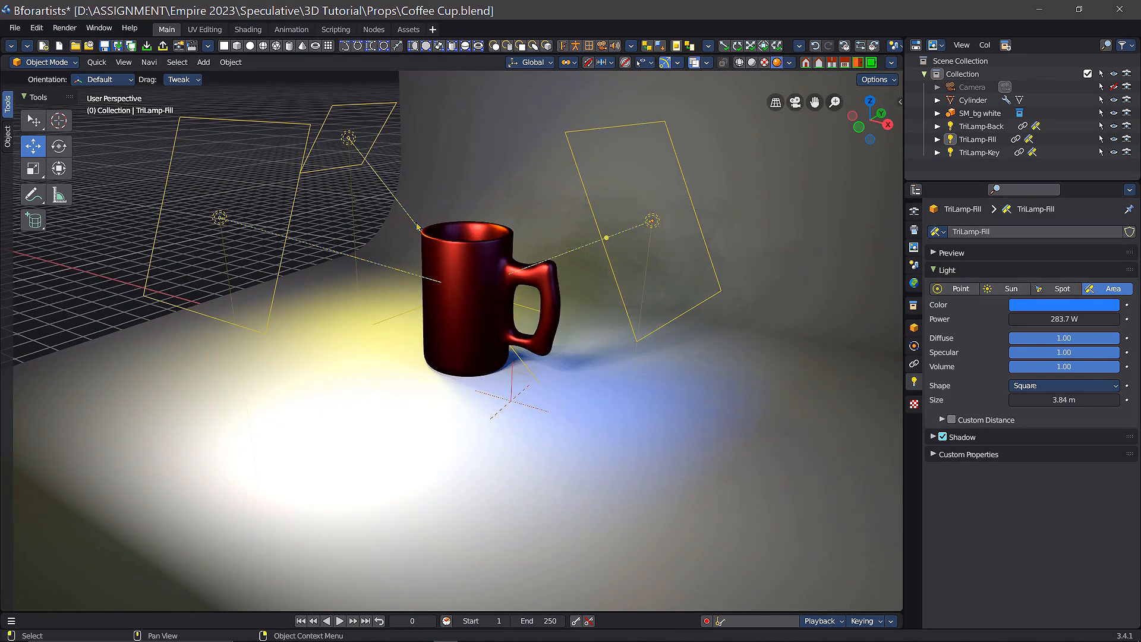
{"action": "left_click", "coordinate": [915, 213]}
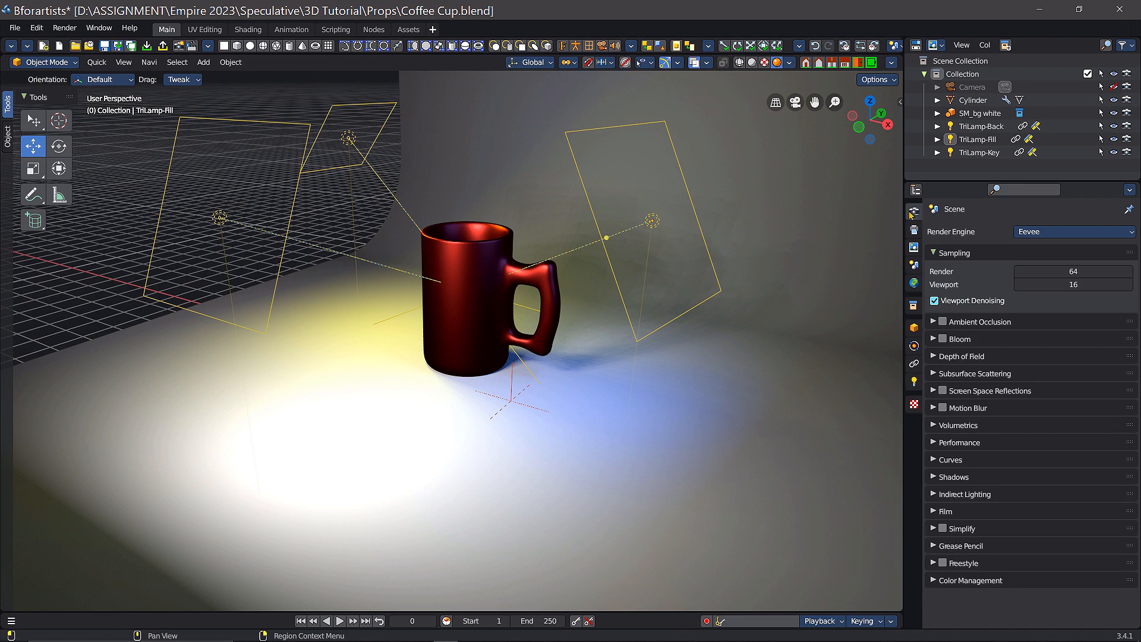
{"action": "left_click", "coordinate": [1054, 237]}
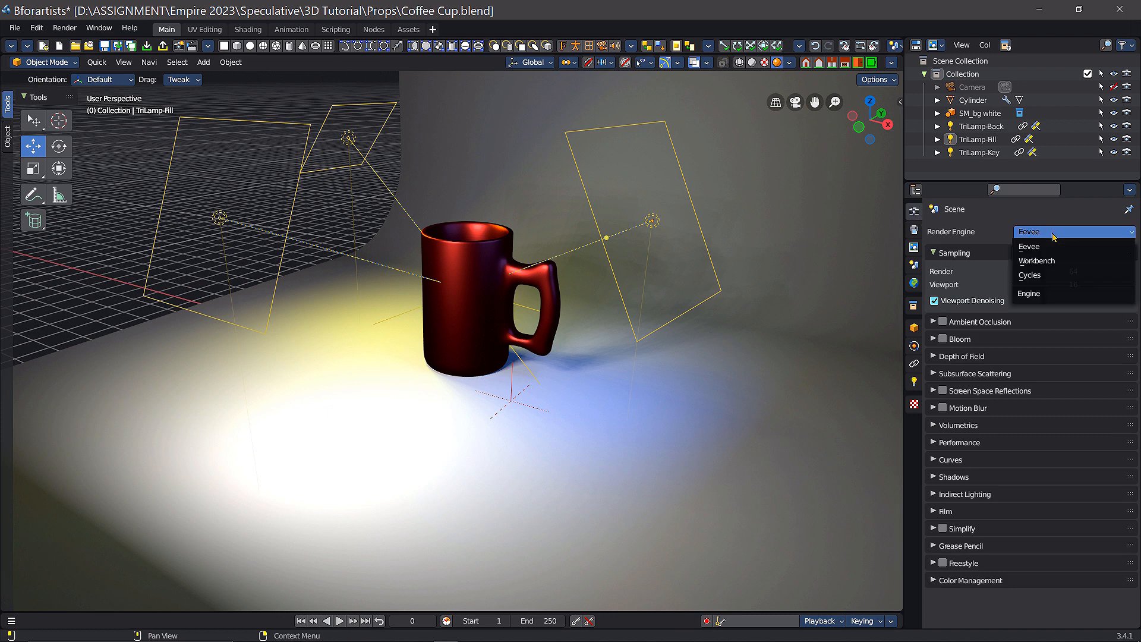
{"action": "left_click", "coordinate": [1050, 275]}
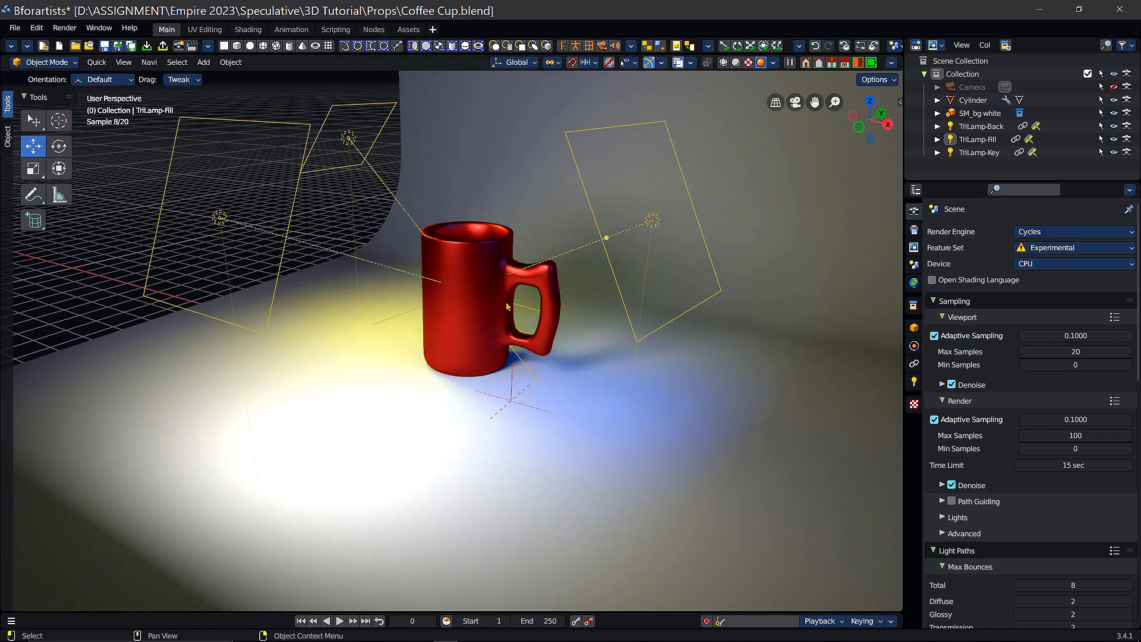
{"action": "scroll", "coordinate": [495, 276], "scroll_direction": "down", "scroll_amount": 2}
{"action": "scroll", "coordinate": [498, 262], "scroll_direction": "up", "scroll_amount": 4}
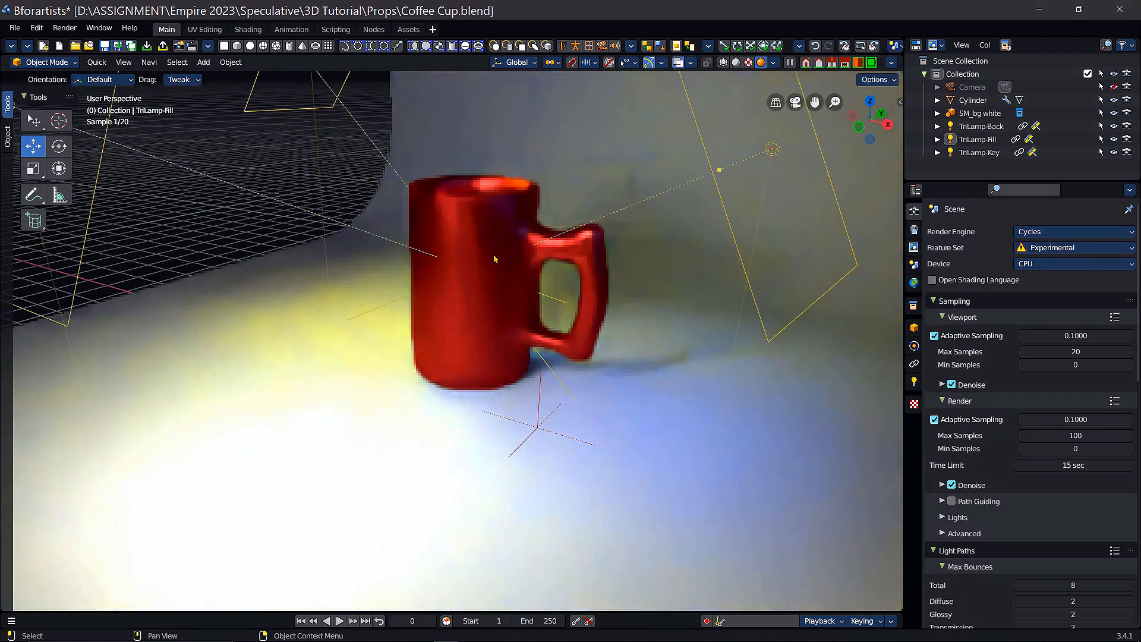
{"action": "scroll", "coordinate": [501, 257], "scroll_direction": "up", "scroll_amount": 2}
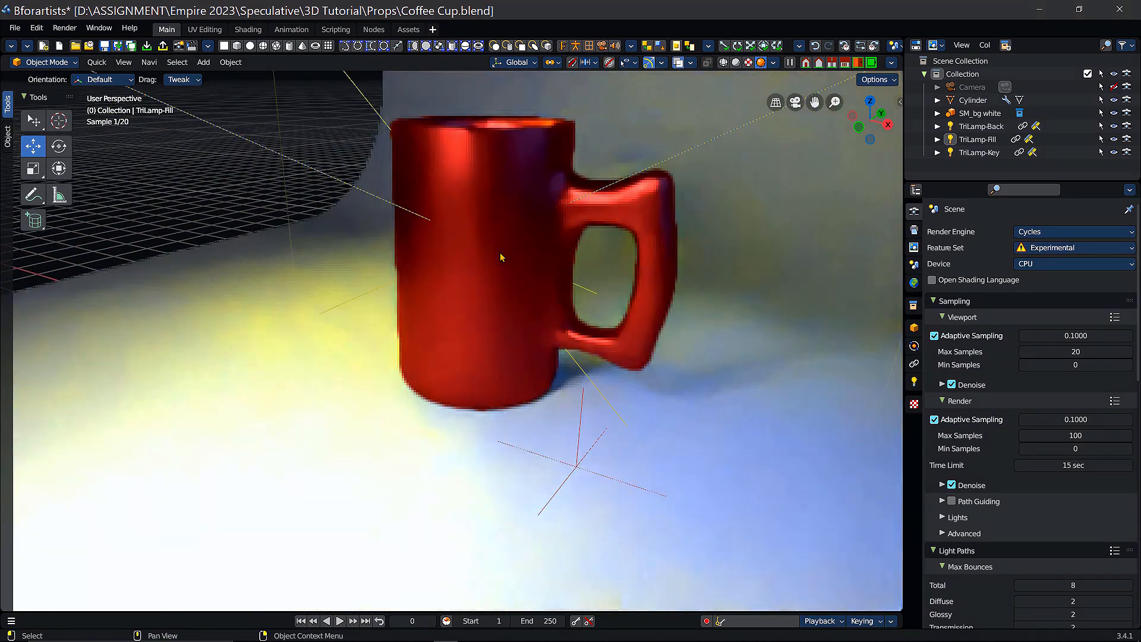
{"action": "scroll", "coordinate": [501, 257], "scroll_direction": "down", "scroll_amount": 2}
{"action": "middle_click_drag", "start_coordinate": [532, 271], "coordinate": [642, 291]}
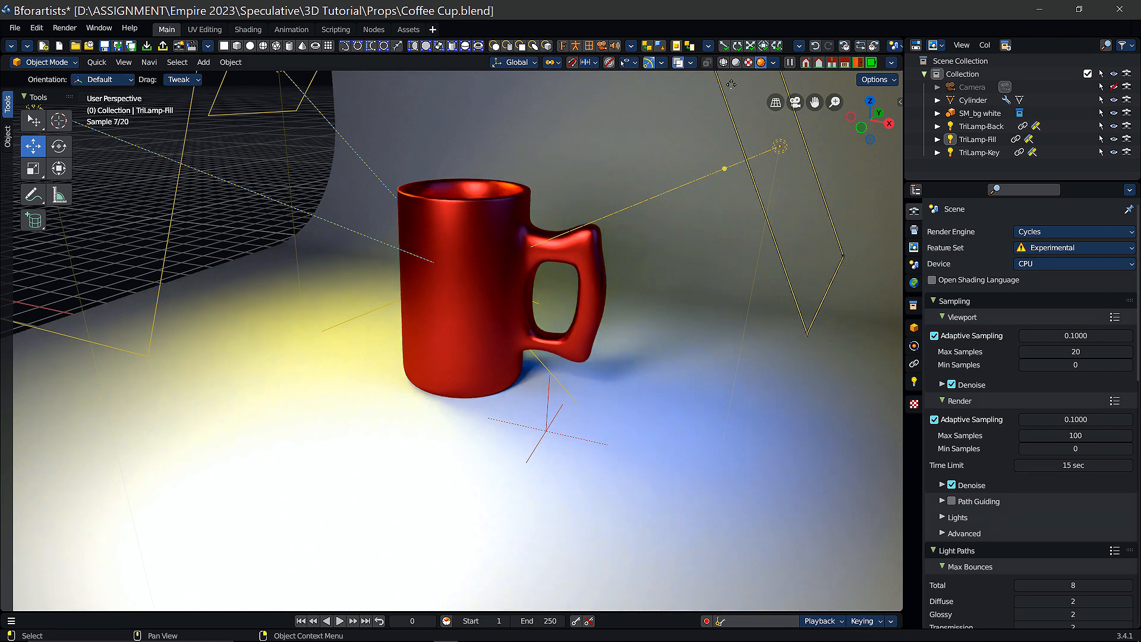
Apply the M_Anodized Red material from the asset library's Metals catalog to the mug
{"action": "left_click", "coordinate": [409, 29]}
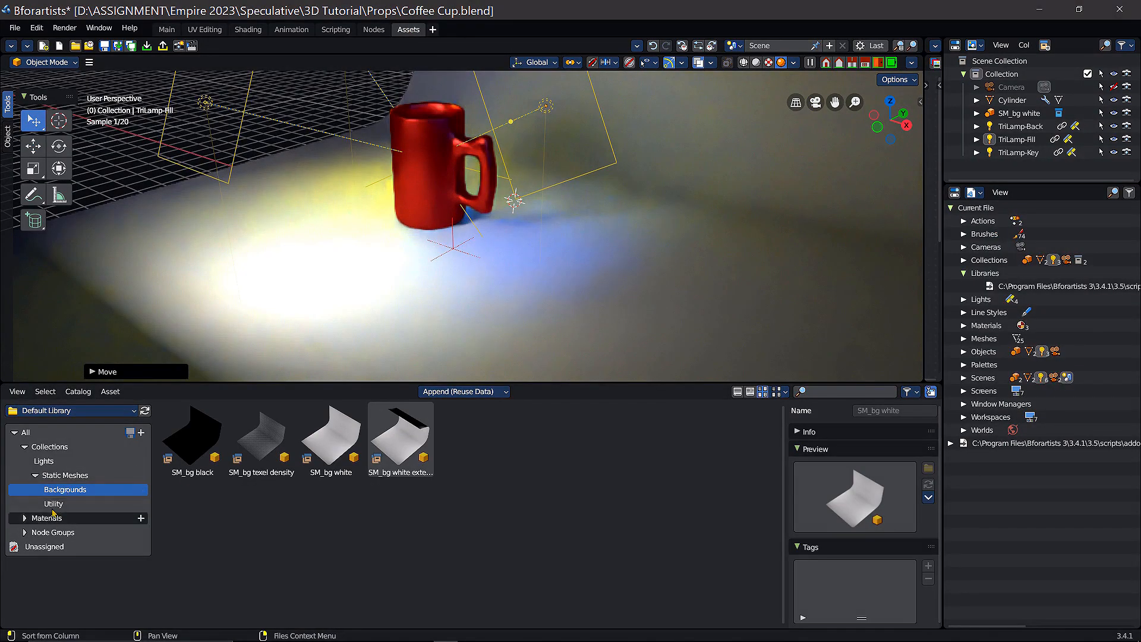
{"action": "left_click", "coordinate": [24, 520]}
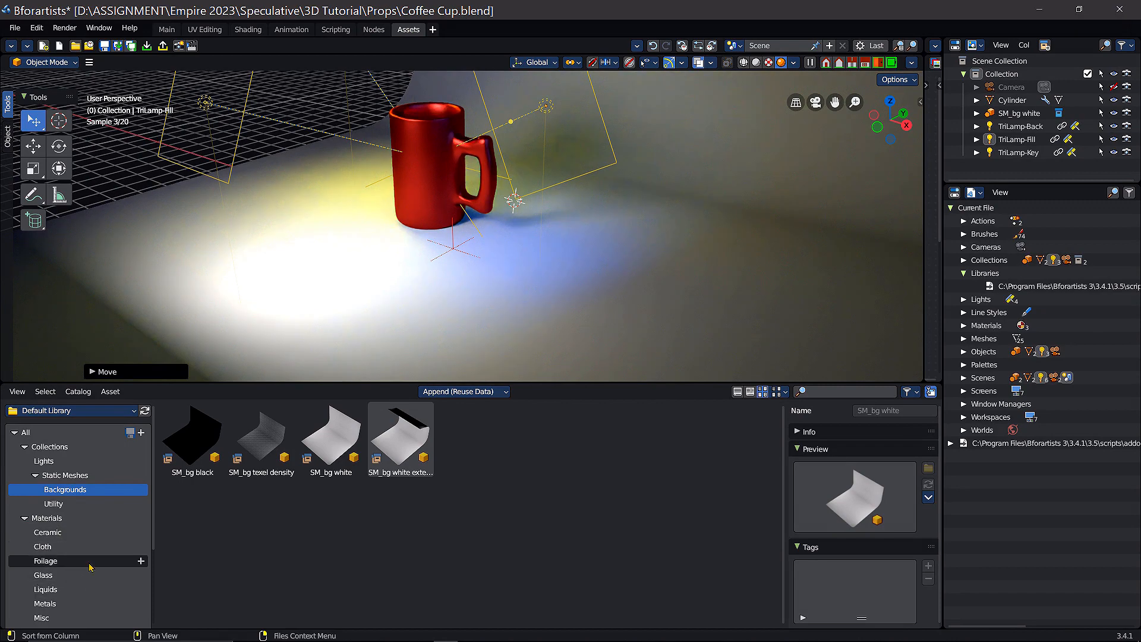
{"action": "scroll", "coordinate": [89, 568], "scroll_direction": "down", "scroll_amount": 3}
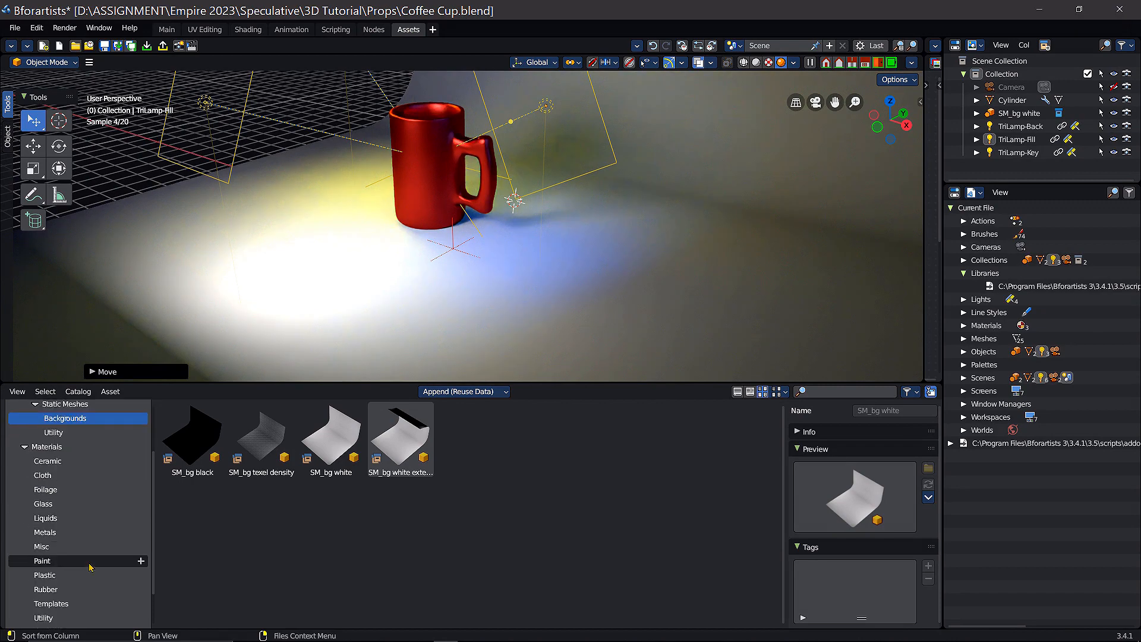
{"action": "left_click", "coordinate": [87, 533]}
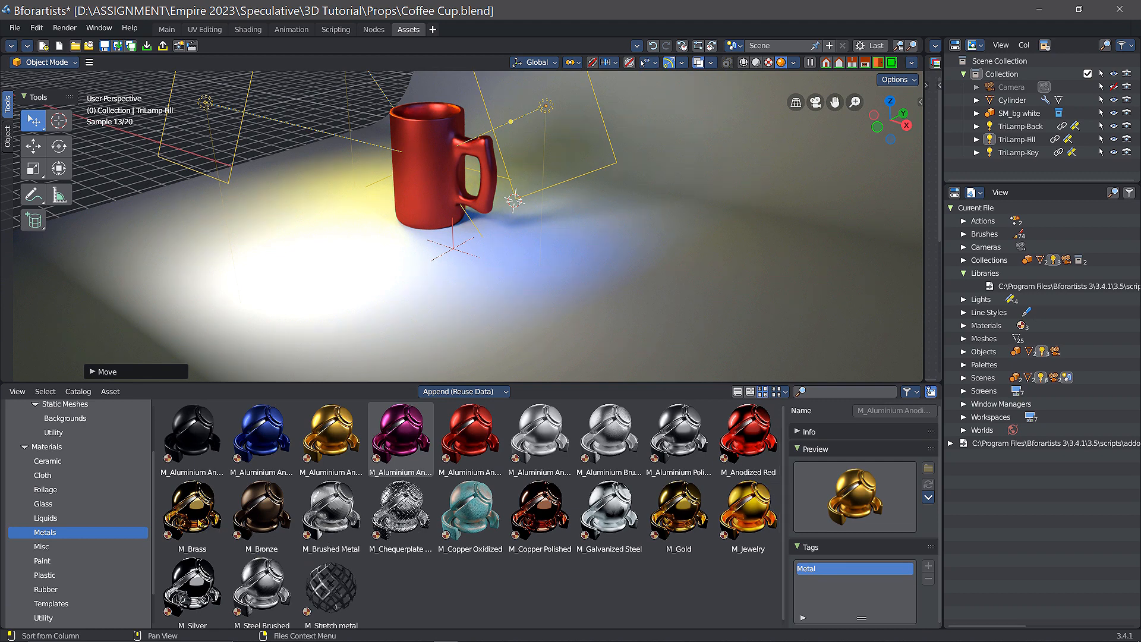
{"action": "left_click", "coordinate": [754, 438]}
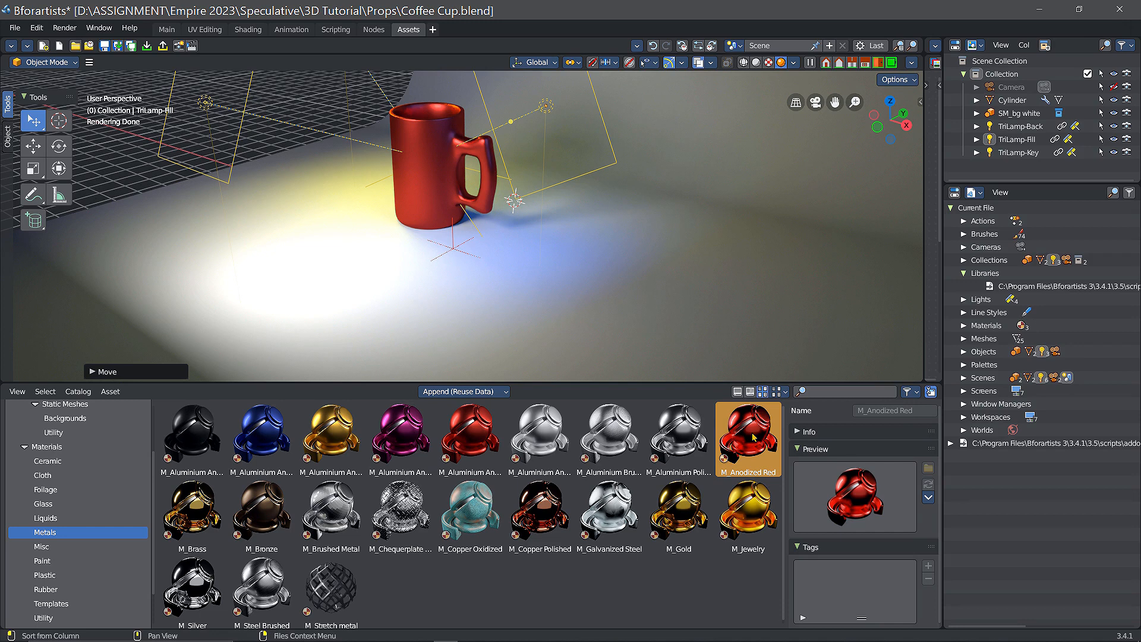
{"action": "left_click", "coordinate": [470, 441]}
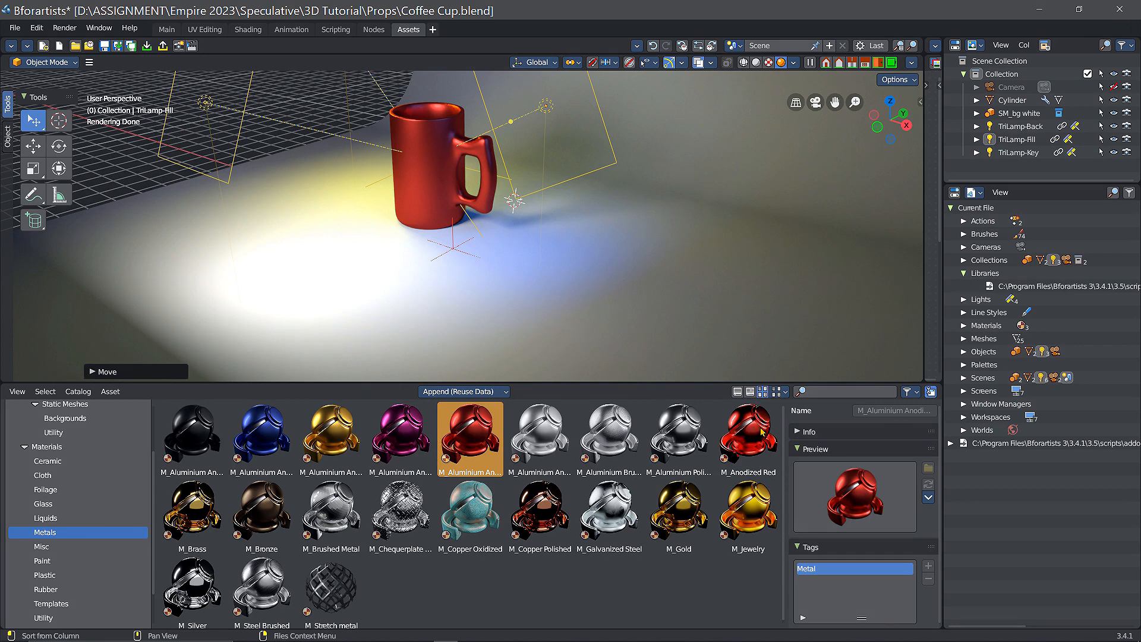
{"action": "left_click_drag", "start_coordinate": [762, 433], "coordinate": [426, 174]}
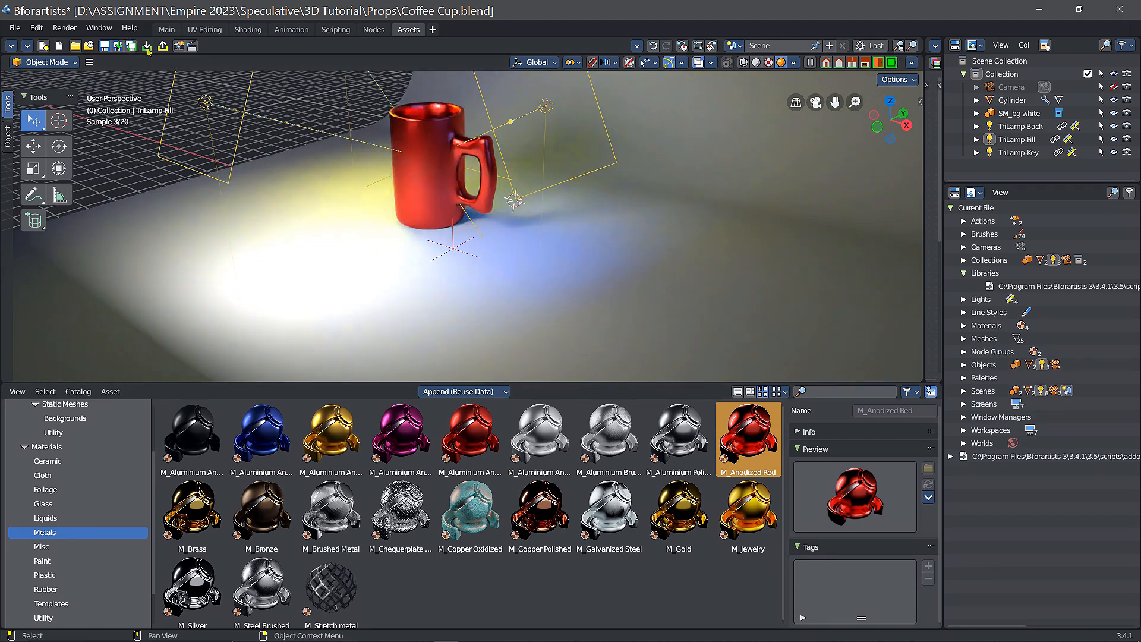
Inspect the mug's new metal material up close and return to the Main workspace
{"action": "scroll", "coordinate": [445, 153], "scroll_direction": "up", "scroll_amount": 3}
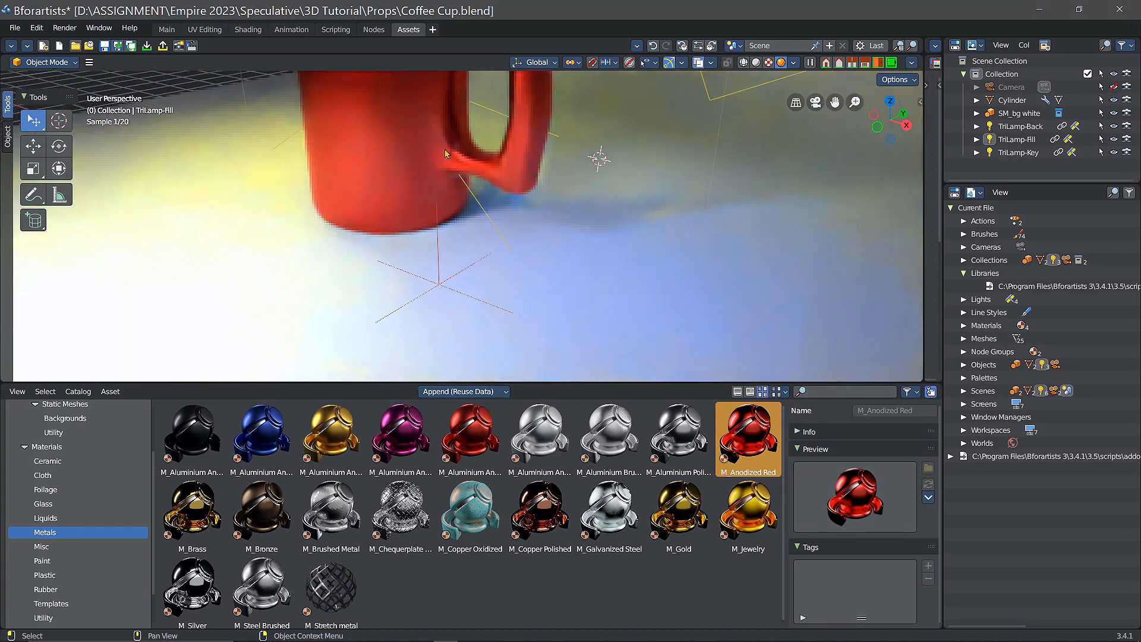
{"action": "middle_click_drag", "start_coordinate": [445, 152], "coordinate": [485, 249]}
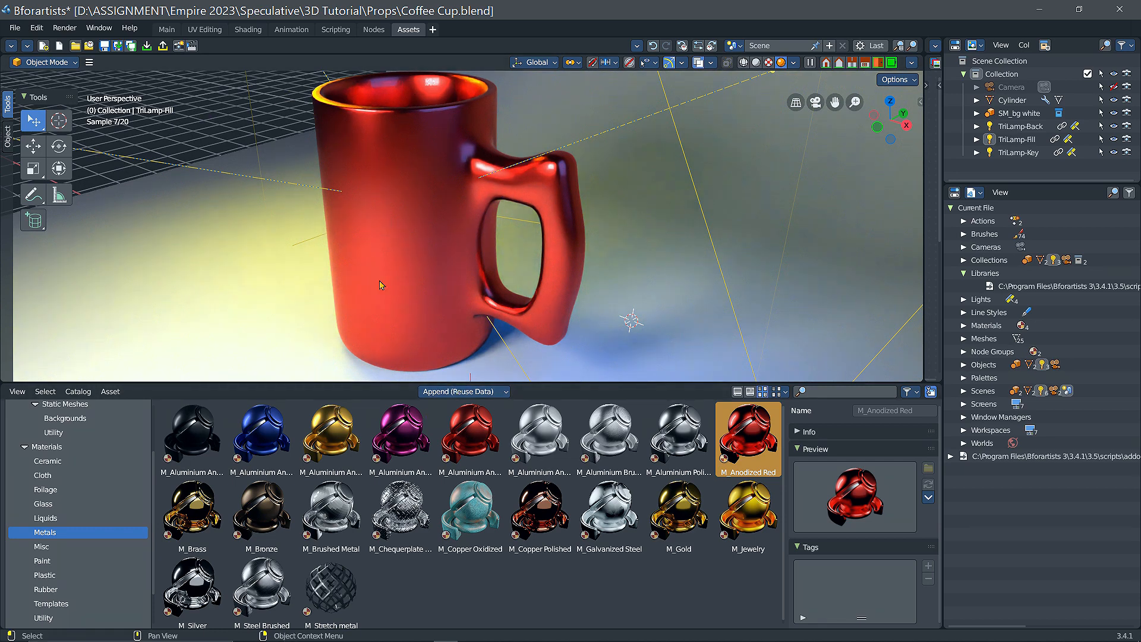
{"action": "left_click", "coordinate": [166, 30]}
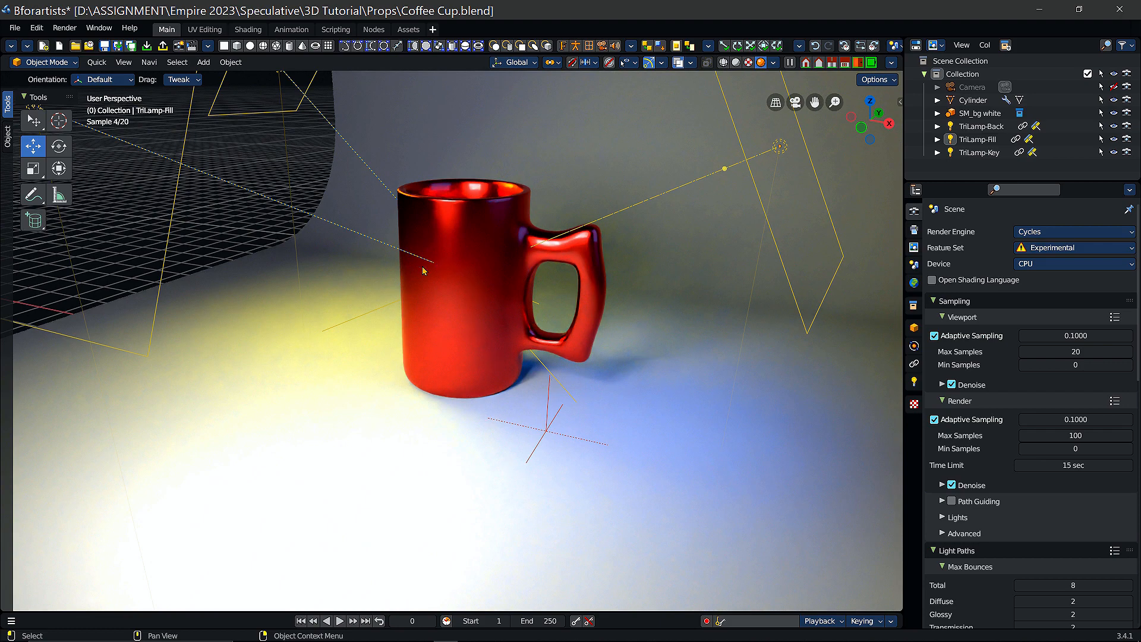
Select the mug and, in camera view, reposition the camera so the whole mug sits inside the camera frame
{"action": "left_click", "coordinate": [494, 316]}
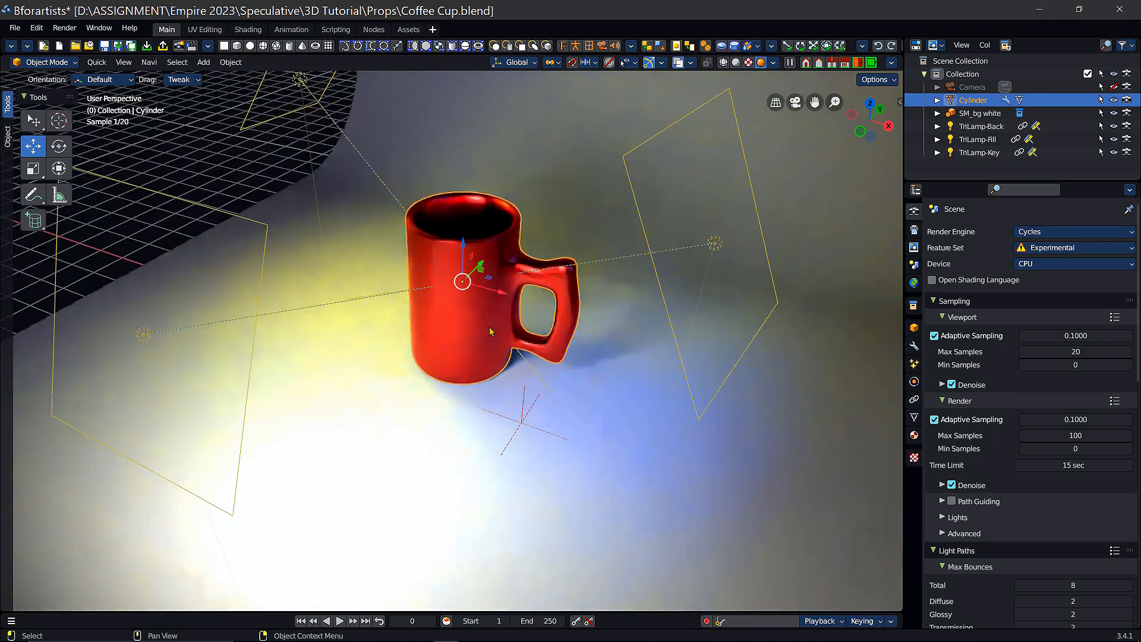
{"action": "middle_click_drag", "start_coordinate": [490, 326], "coordinate": [511, 281]}
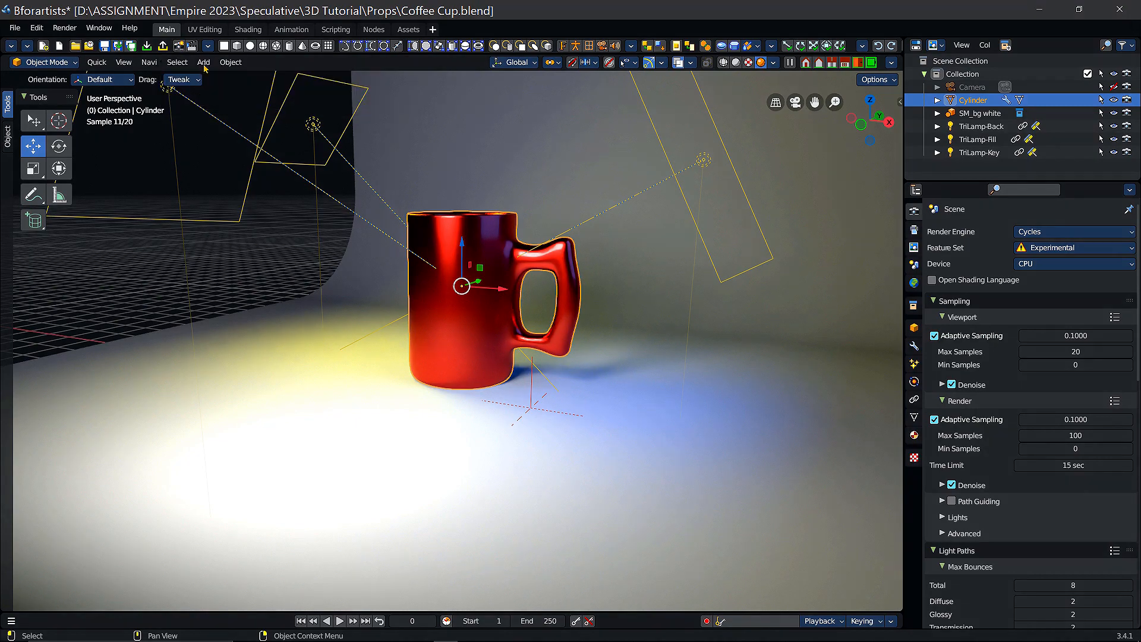
{"action": "middle_click_drag", "start_coordinate": [551, 257], "coordinate": [545, 281]}
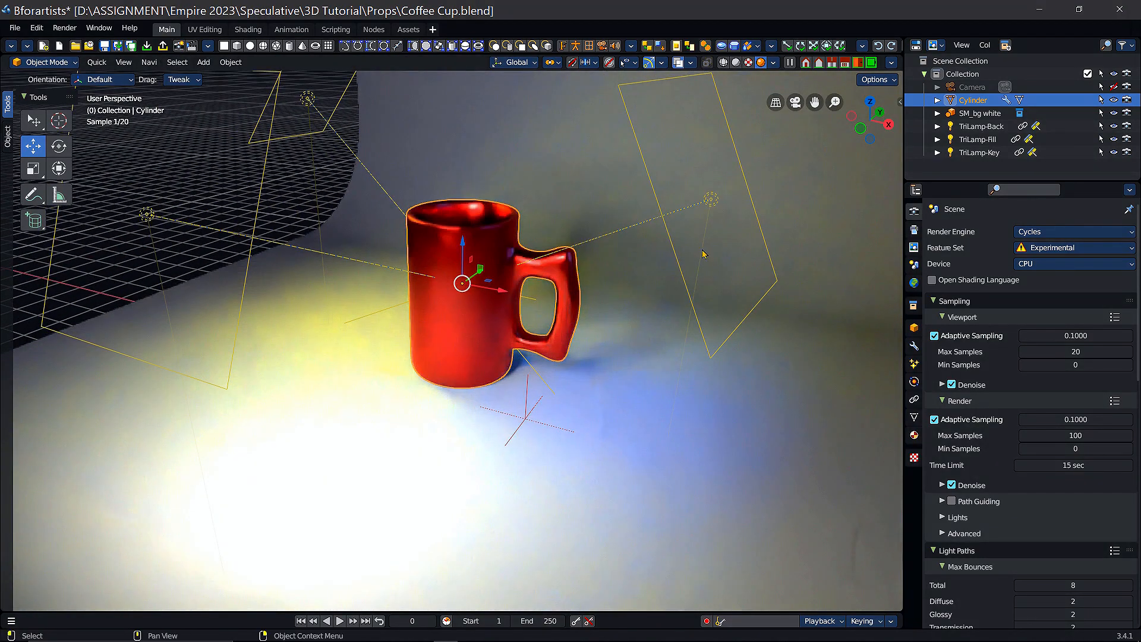
{"action": "left_click", "coordinate": [798, 106]}
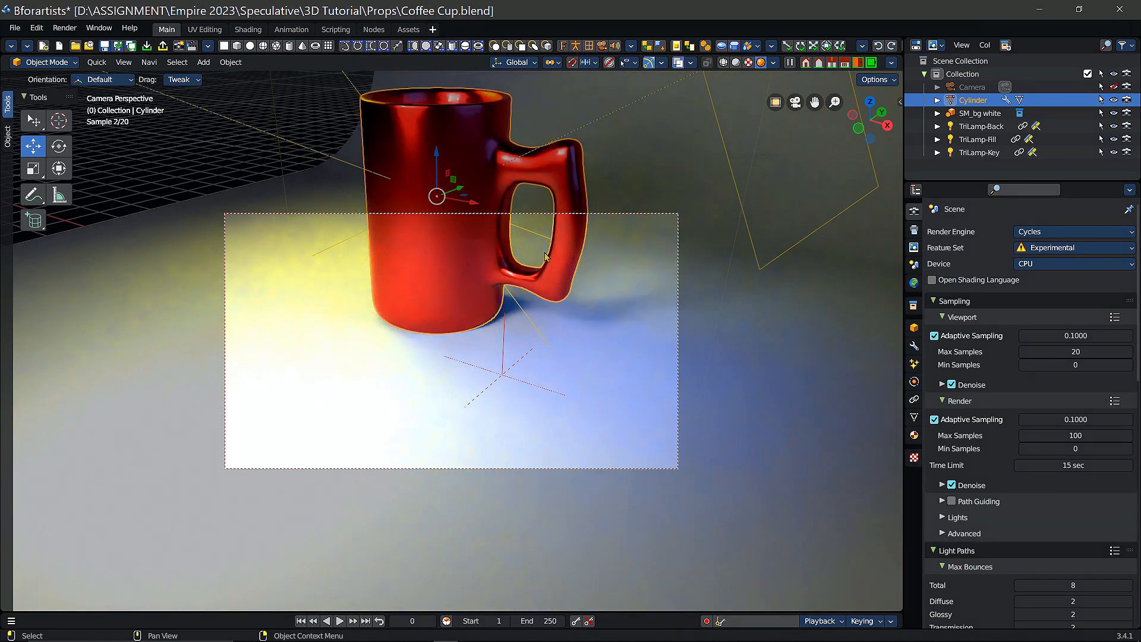
{"action": "middle_click_drag", "start_coordinate": [548, 254], "coordinate": [546, 350]}
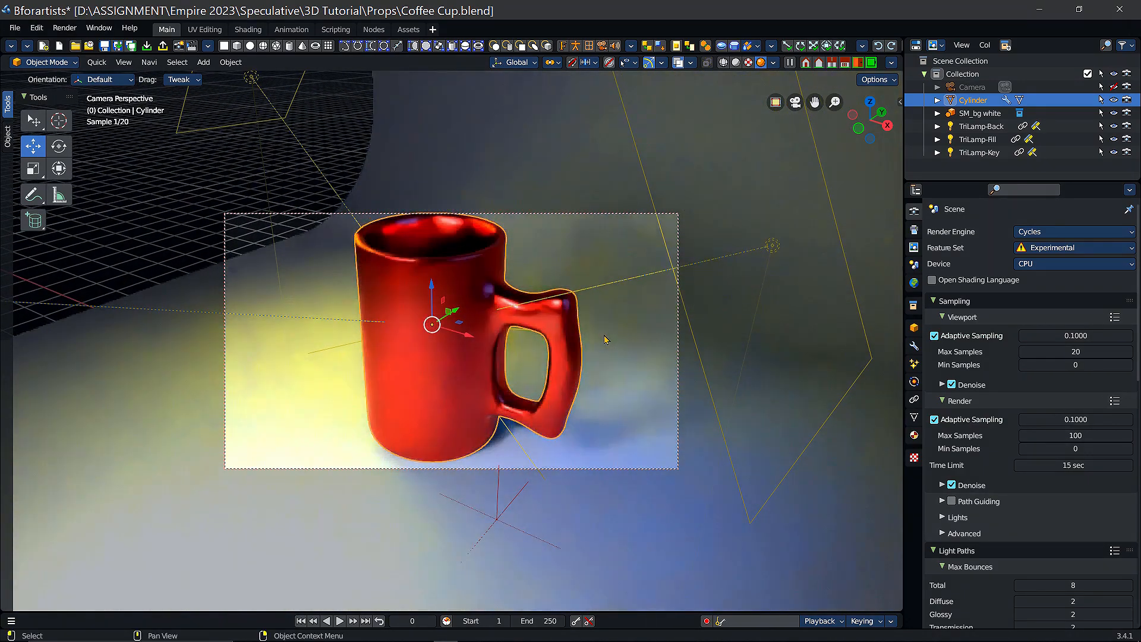
{"action": "scroll", "coordinate": [484, 337], "scroll_direction": "up", "scroll_amount": 2}
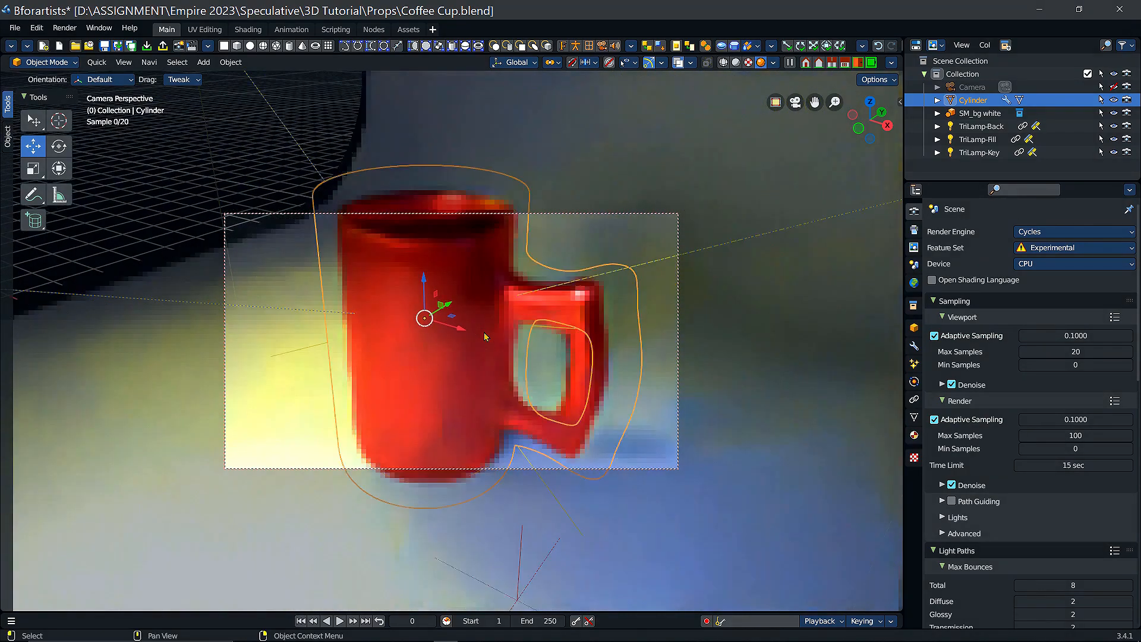
{"action": "scroll", "coordinate": [485, 337], "scroll_direction": "down", "scroll_amount": 2}
{"action": "scroll", "coordinate": [511, 334], "scroll_direction": "down", "scroll_amount": 1}
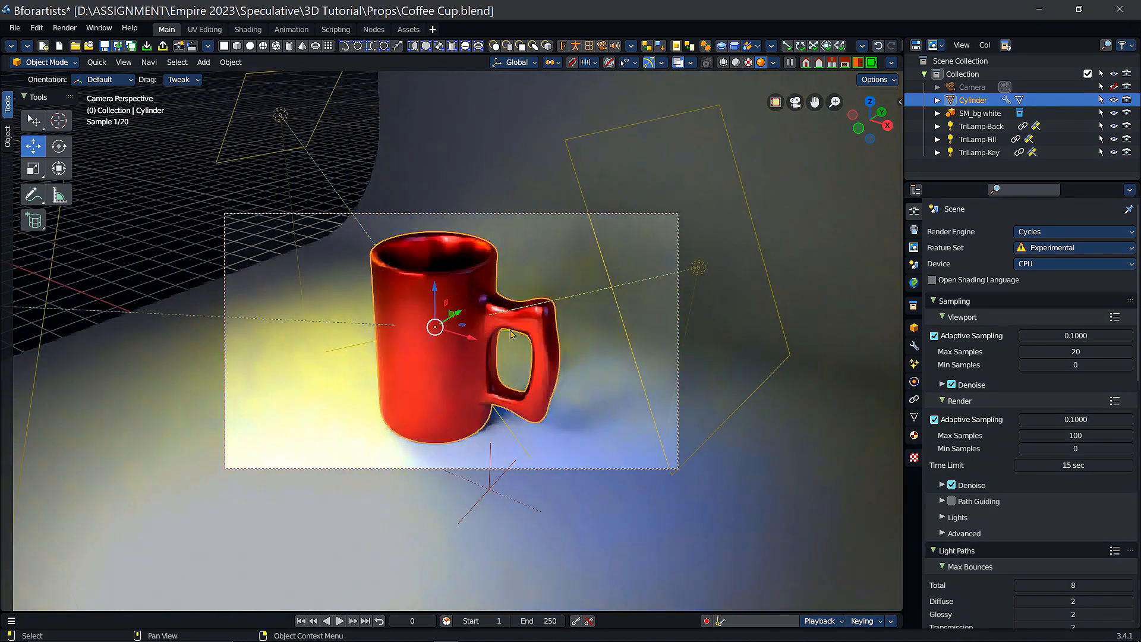
Unlock the camera from the view, enlarge the camera frame in the viewport and lock the camera to the view again
{"action": "left_click", "coordinate": [776, 103]}
{"action": "scroll", "coordinate": [470, 343], "scroll_direction": "up", "scroll_amount": 2}
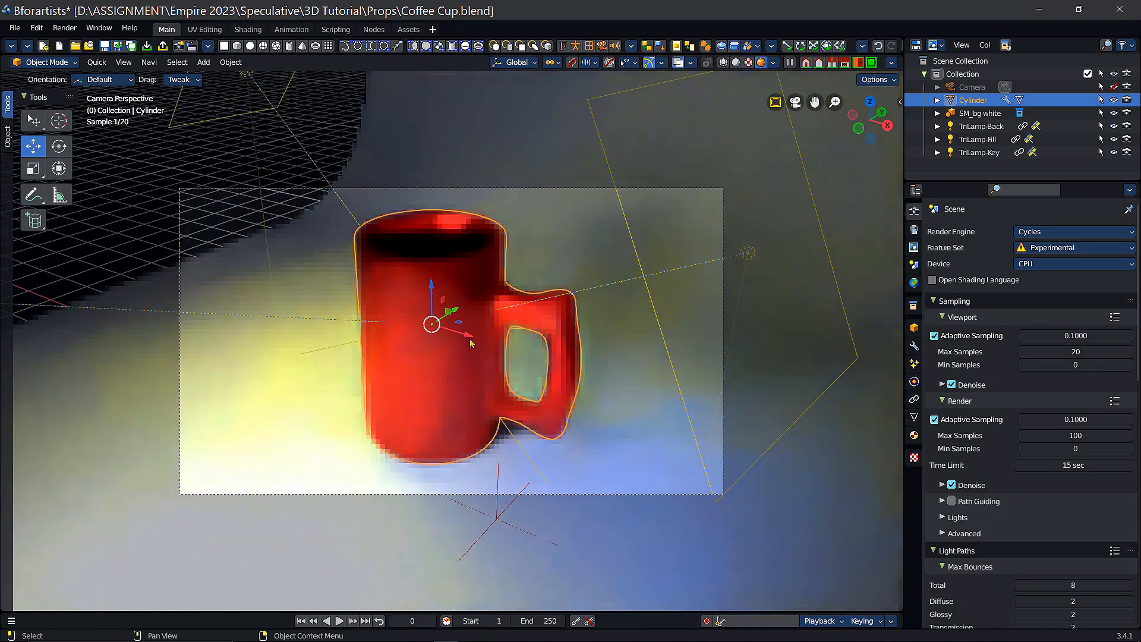
{"action": "scroll", "coordinate": [470, 343], "scroll_direction": "down", "scroll_amount": 1}
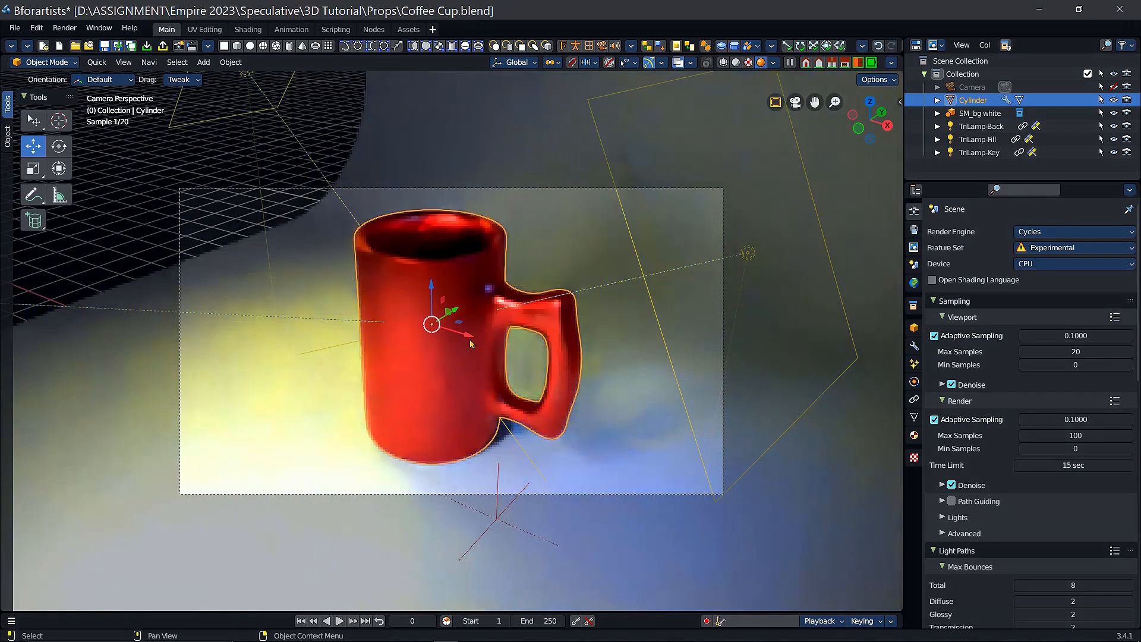
{"action": "scroll", "coordinate": [470, 344], "scroll_direction": "down", "scroll_amount": 1}
{"action": "scroll", "coordinate": [470, 344], "scroll_direction": "up", "scroll_amount": 1}
{"action": "scroll", "coordinate": [470, 343], "scroll_direction": "up", "scroll_amount": 1}
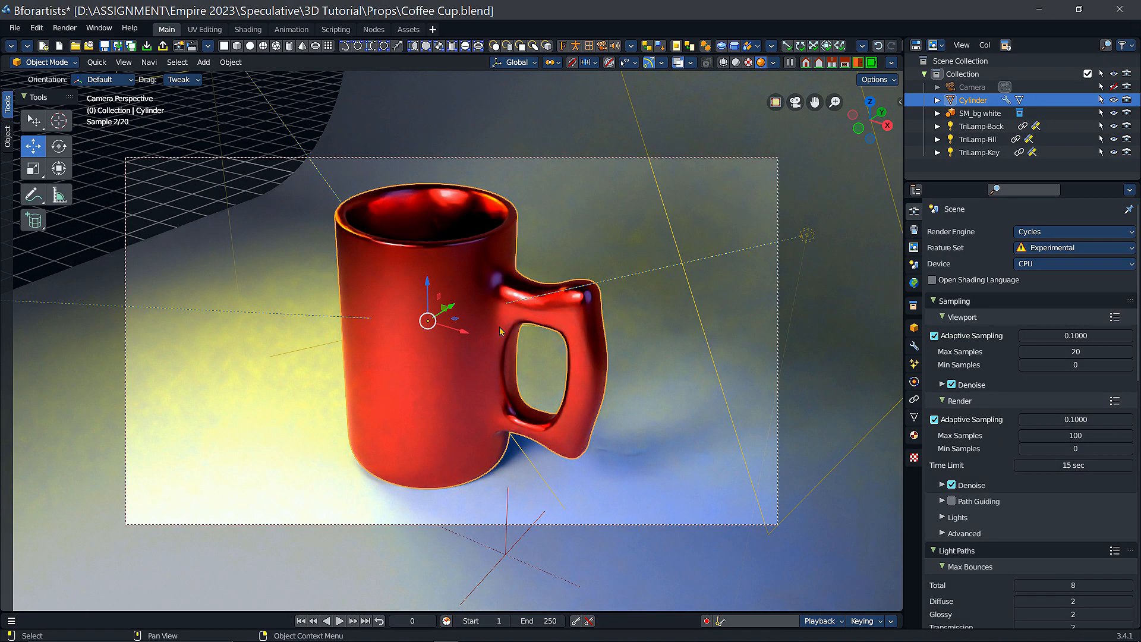
{"action": "scroll", "coordinate": [490, 348], "scroll_direction": "up", "scroll_amount": 1}
{"action": "scroll", "coordinate": [490, 348], "scroll_direction": "down", "scroll_amount": 1}
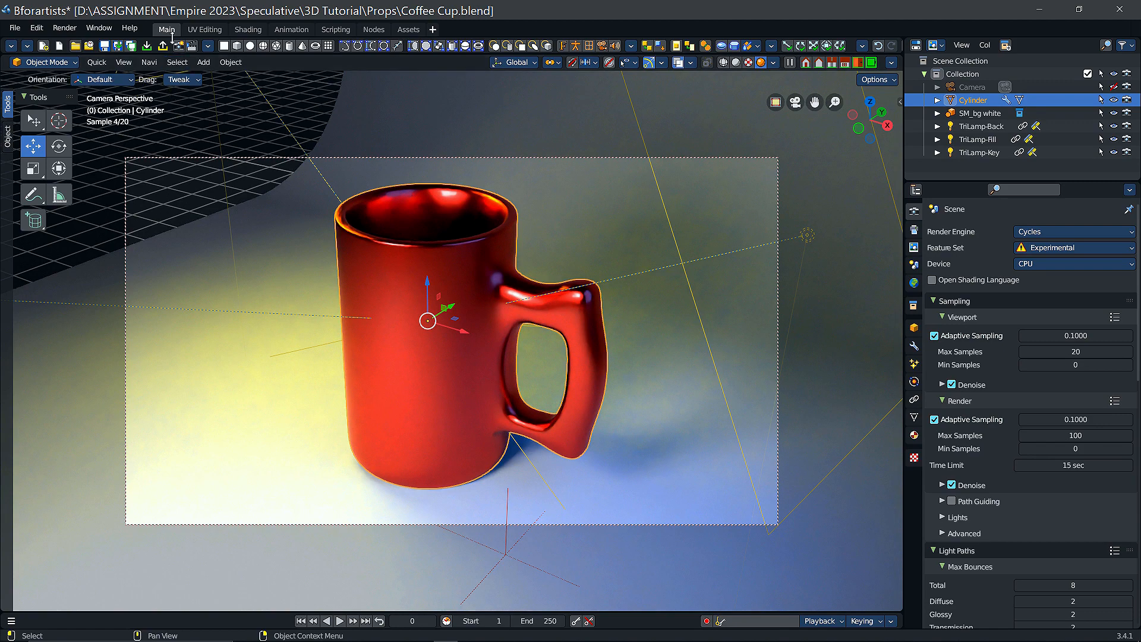
Render the camera view of the mug as an image and close the render window
{"action": "left_click", "coordinate": [177, 47]}
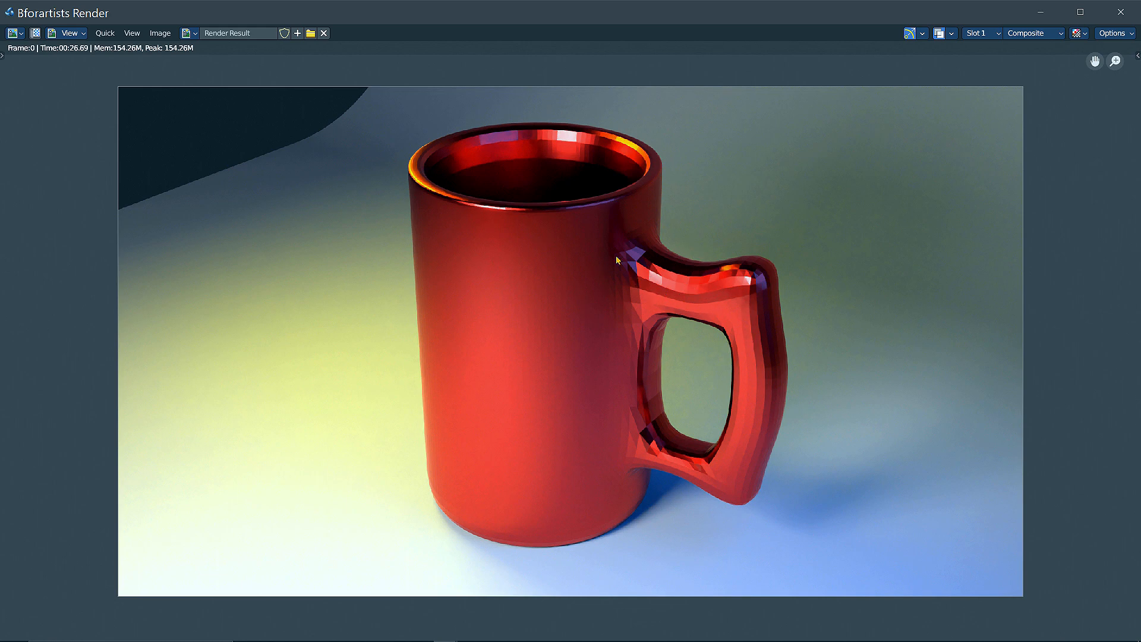
{"action": "left_click", "coordinate": [1121, 12]}
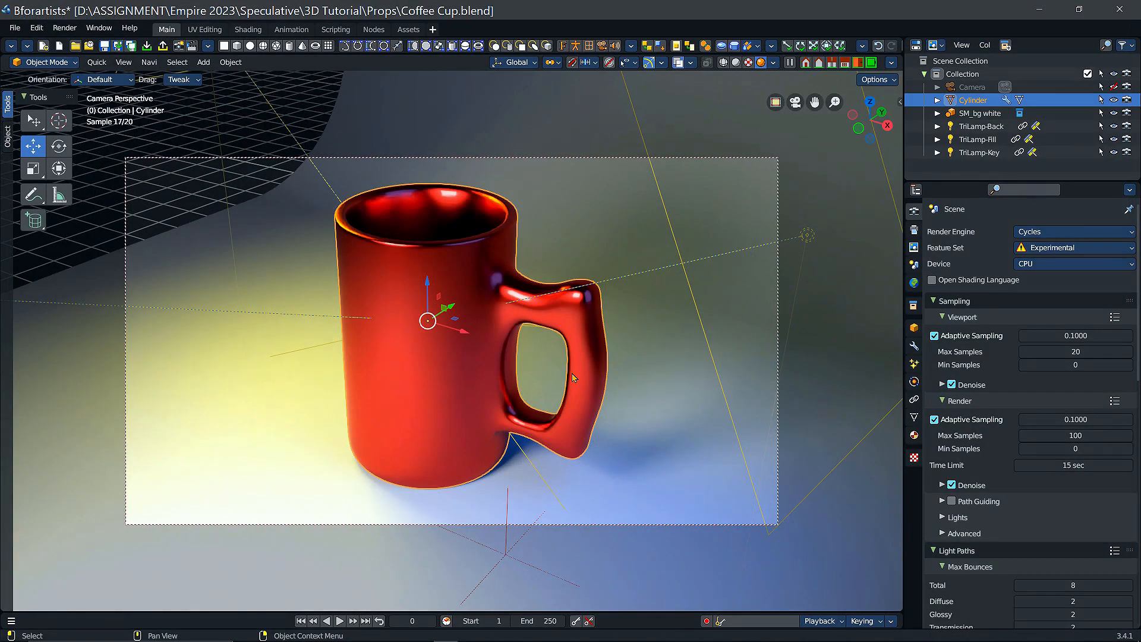
Apply smooth shading to the mug
{"action": "left_click", "coordinate": [439, 269]}
{"action": "right_click", "coordinate": [454, 260]}
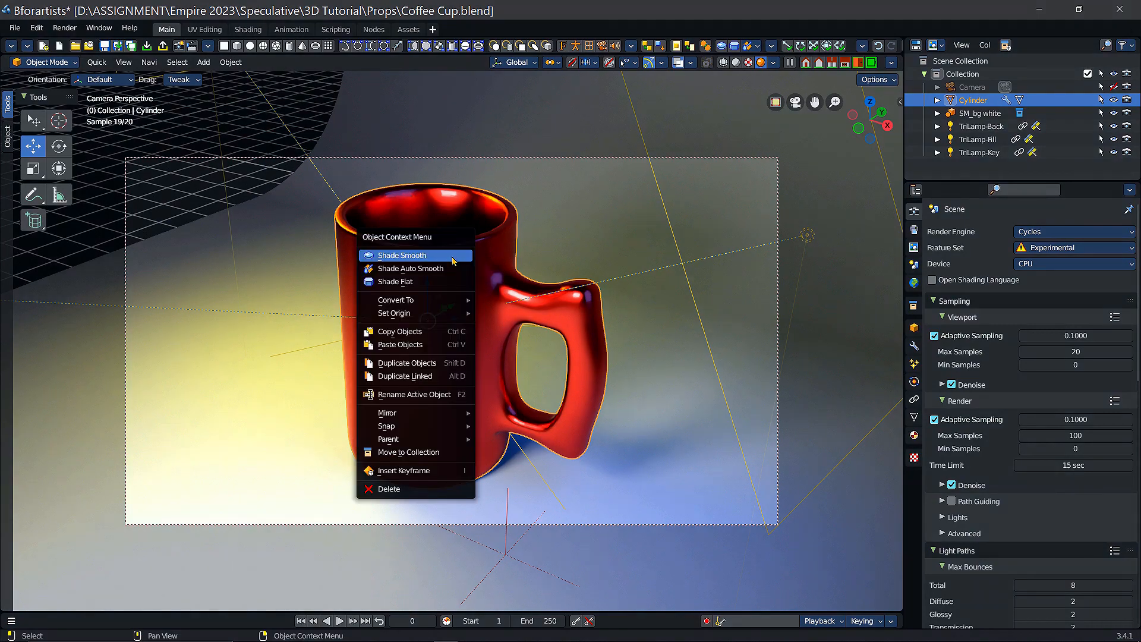
{"action": "left_click", "coordinate": [444, 259]}
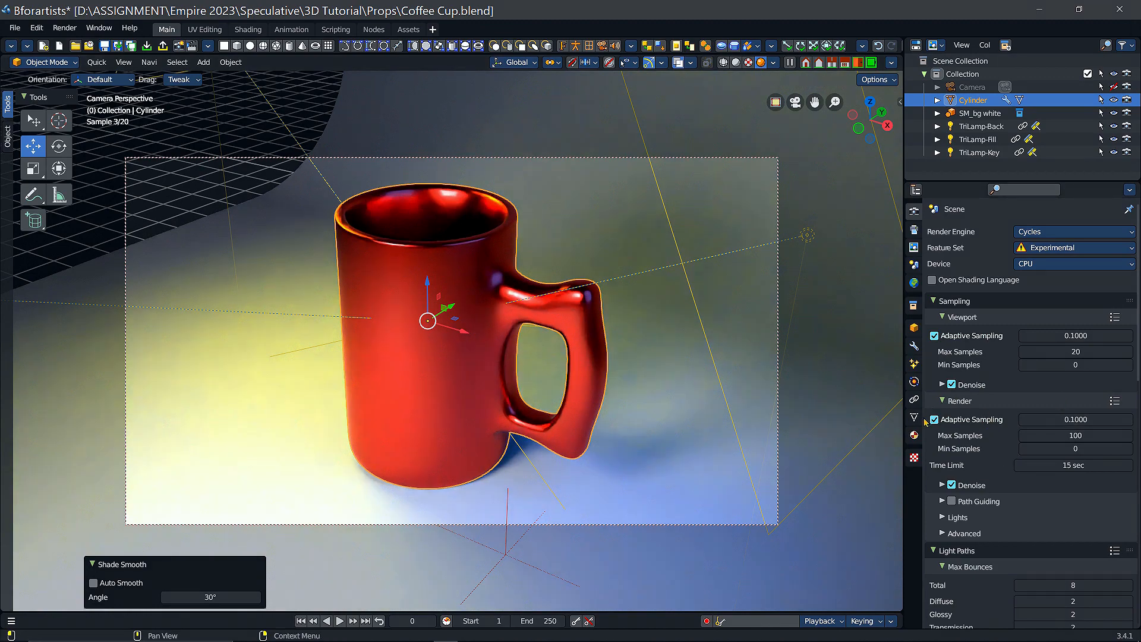
Set the viewport level of the mug's Subdivision modifier to 6
{"action": "left_click", "coordinate": [915, 345]}
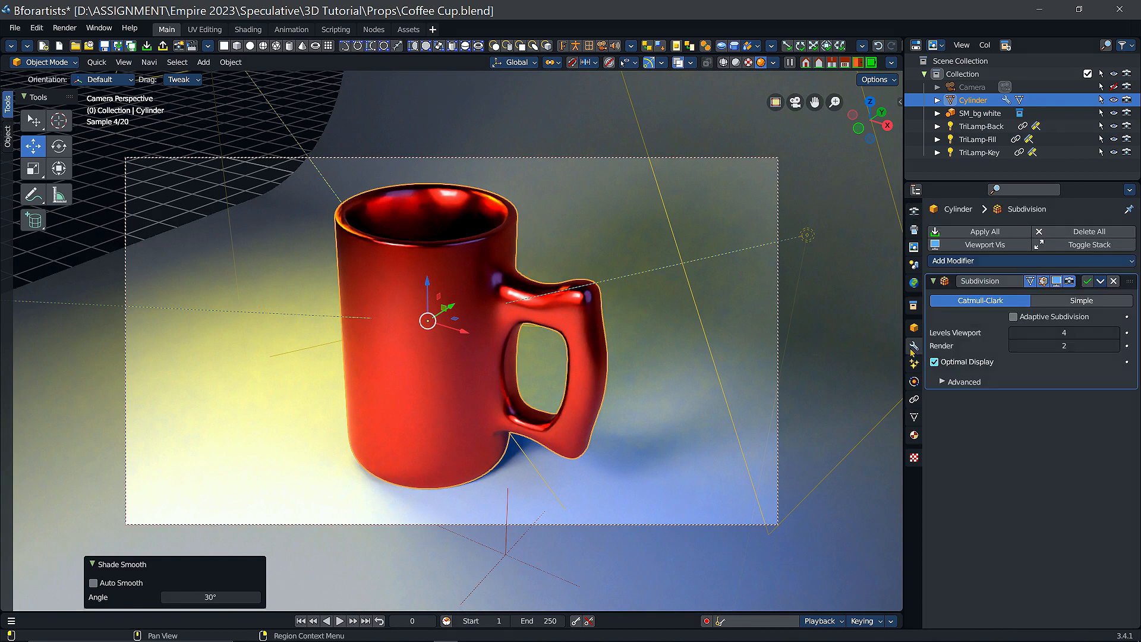
{"action": "left_click", "coordinate": [1069, 334]}
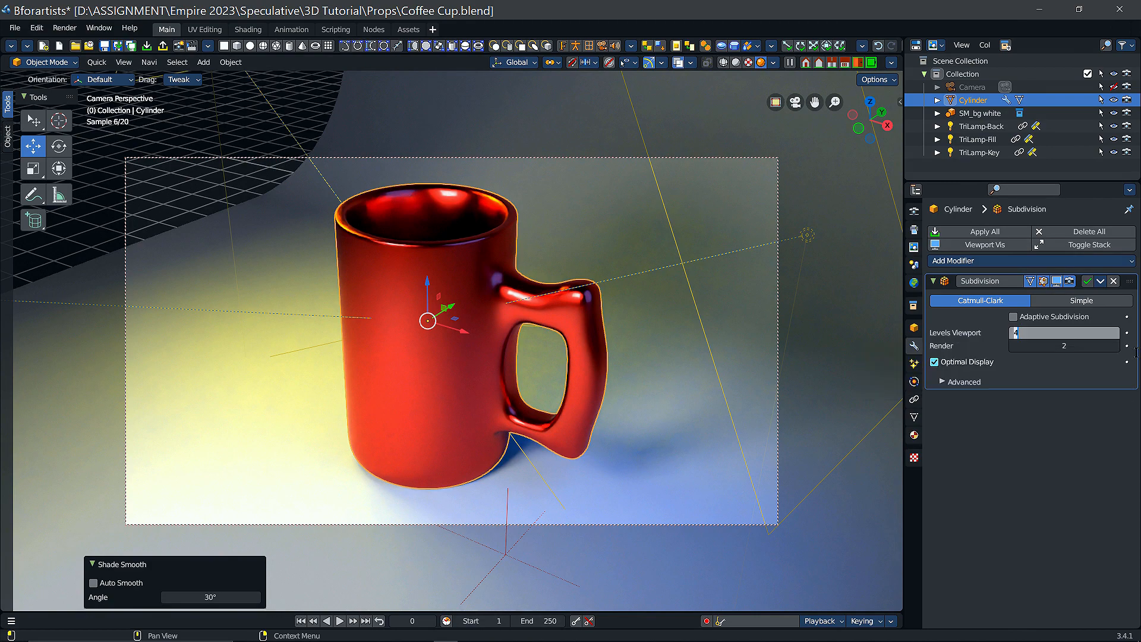
{"action": "type", "text": "6"}
{"action": "key", "text": "Return"}
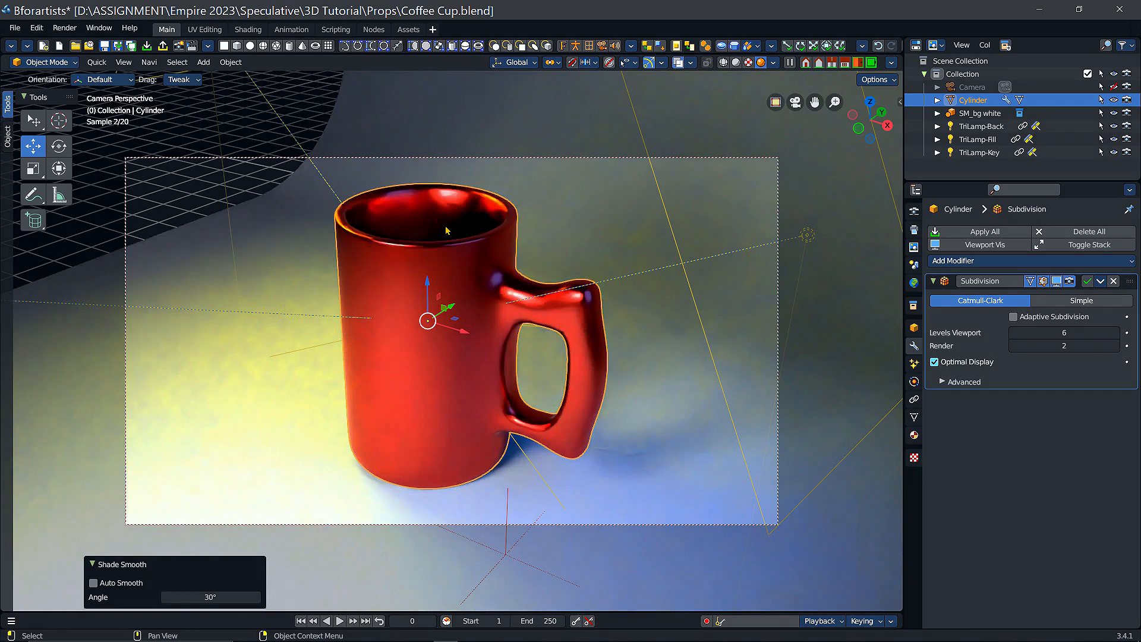
Render the camera view, save the image in the Props folder as Final Beer Mug.png and close the render window
{"action": "left_click", "coordinate": [179, 48]}
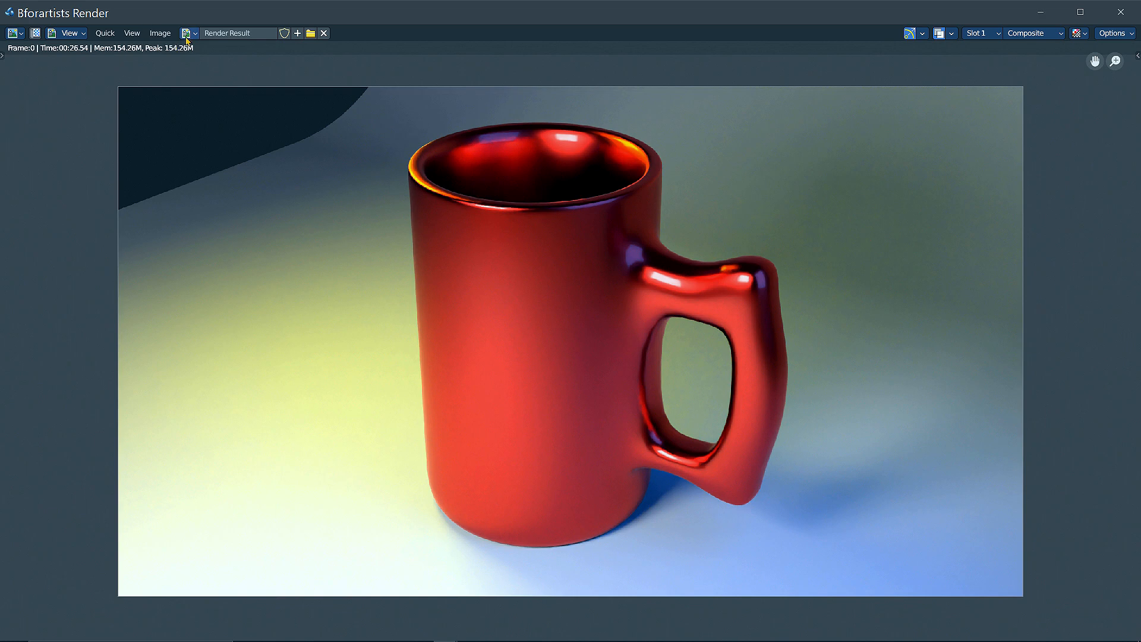
{"action": "left_click", "coordinate": [160, 33]}
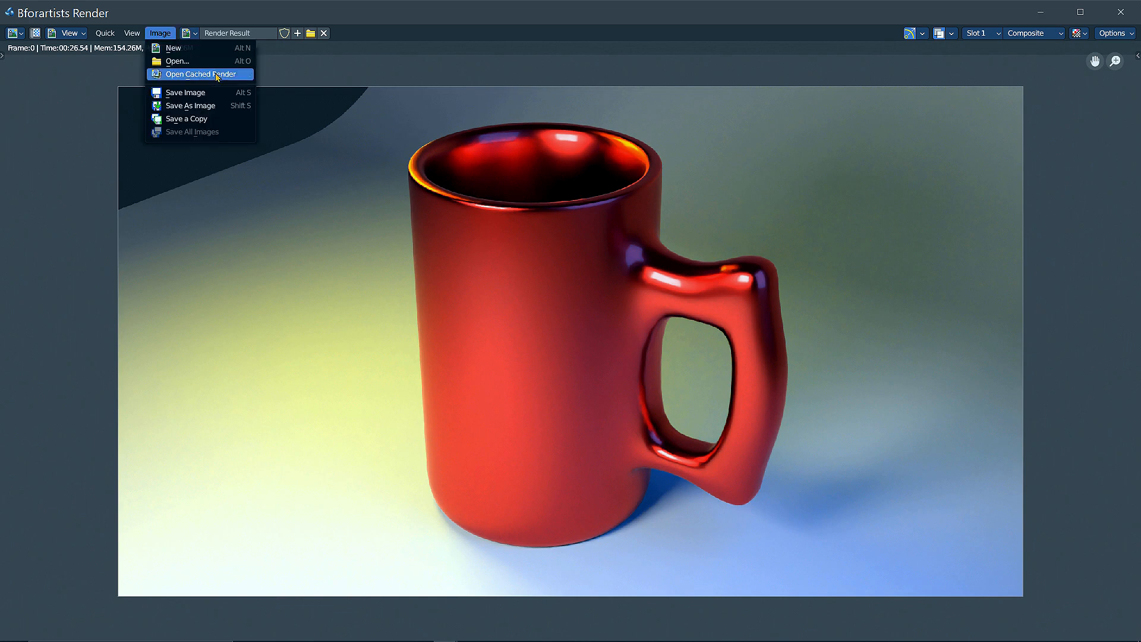
{"action": "left_click", "coordinate": [200, 94]}
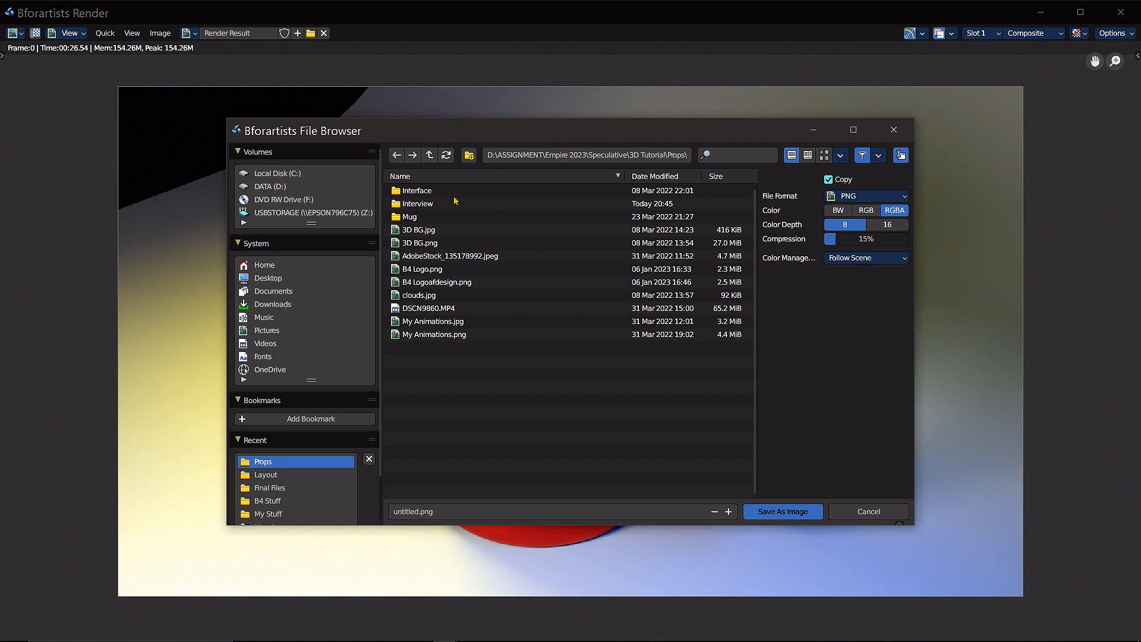
{"action": "left_click", "coordinate": [418, 511]}
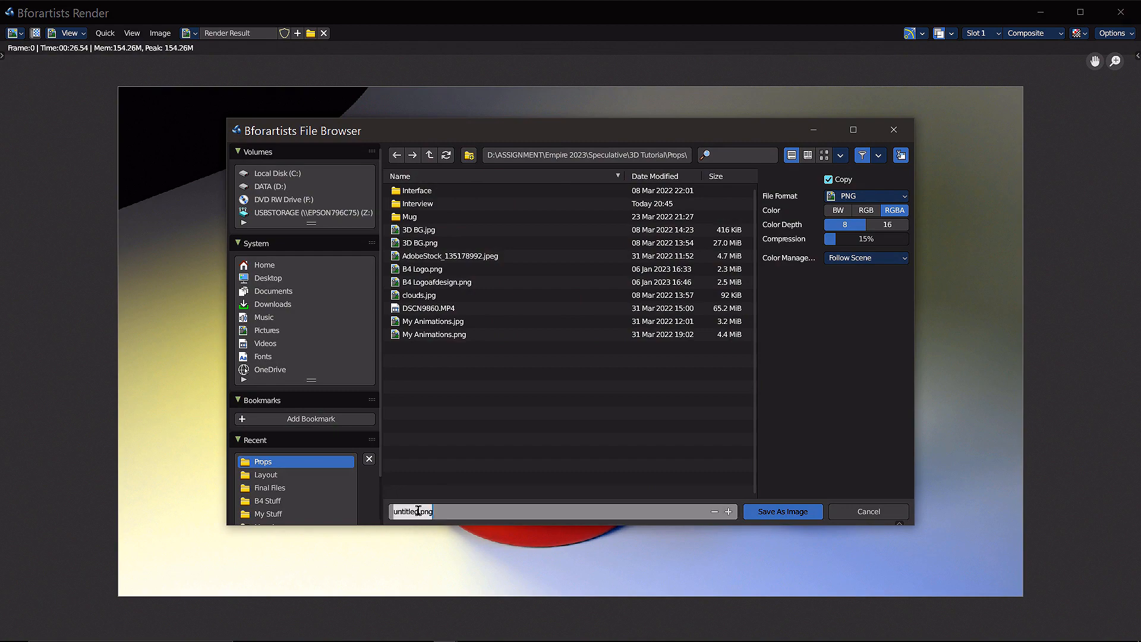
{"action": "double_click", "coordinate": [419, 512]}
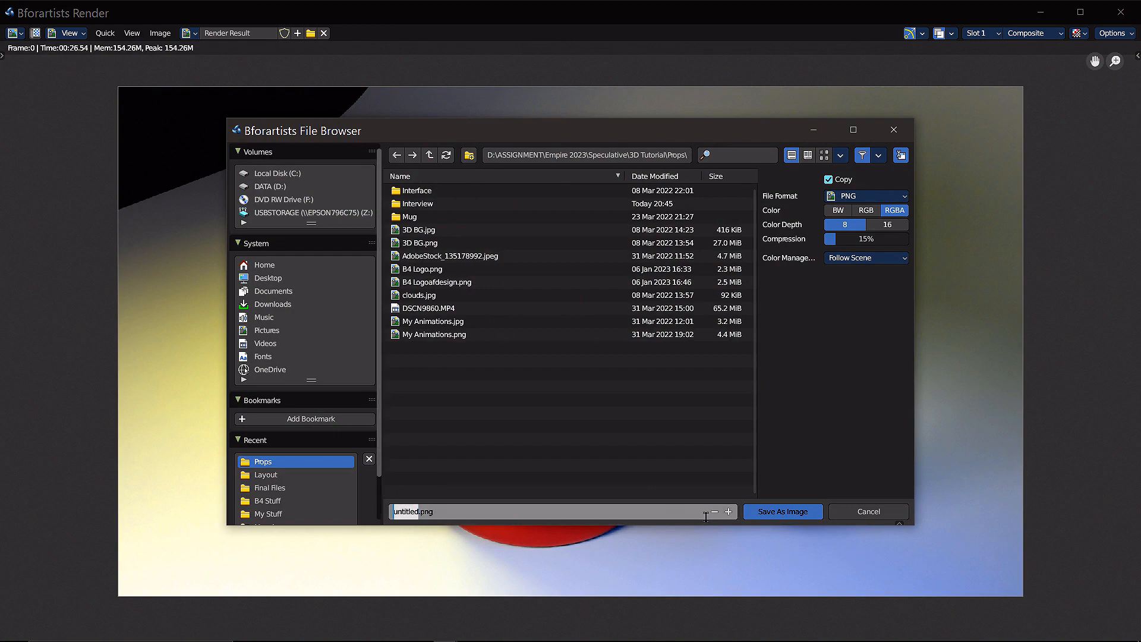
{"action": "type", "text": "Final Beer Mug"}
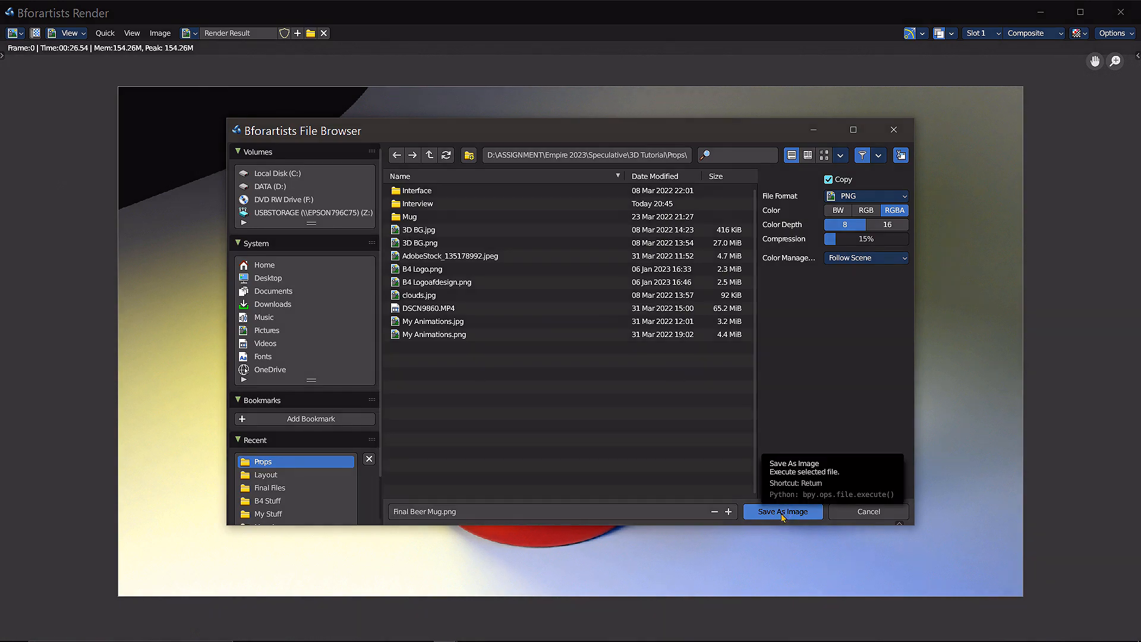
{"action": "left_click", "coordinate": [782, 511]}
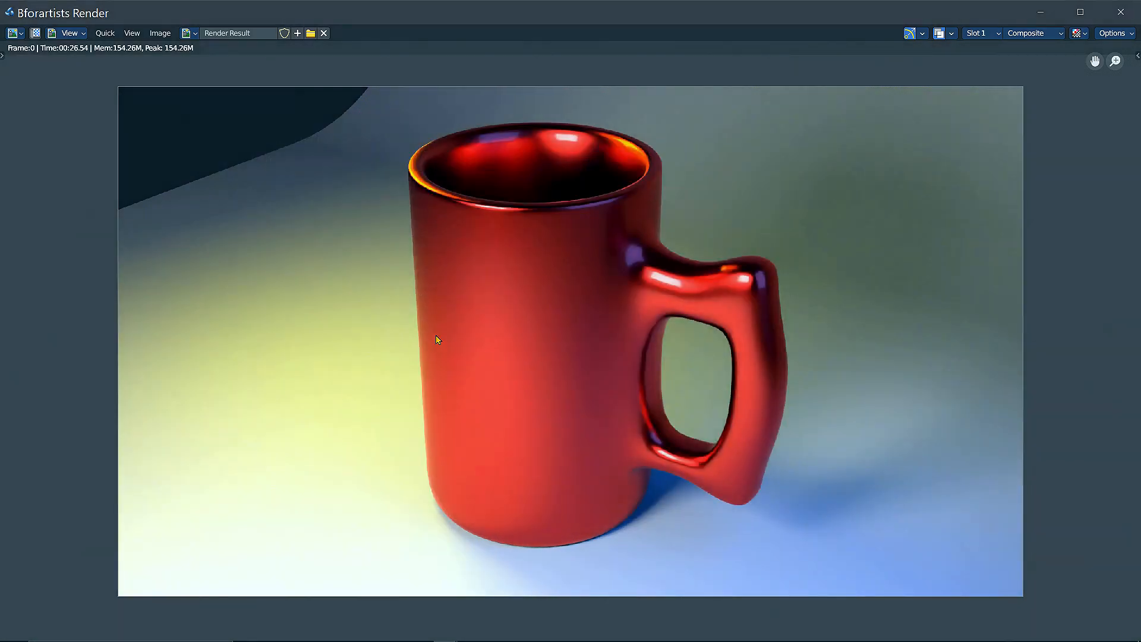
{"action": "left_click", "coordinate": [1121, 11]}
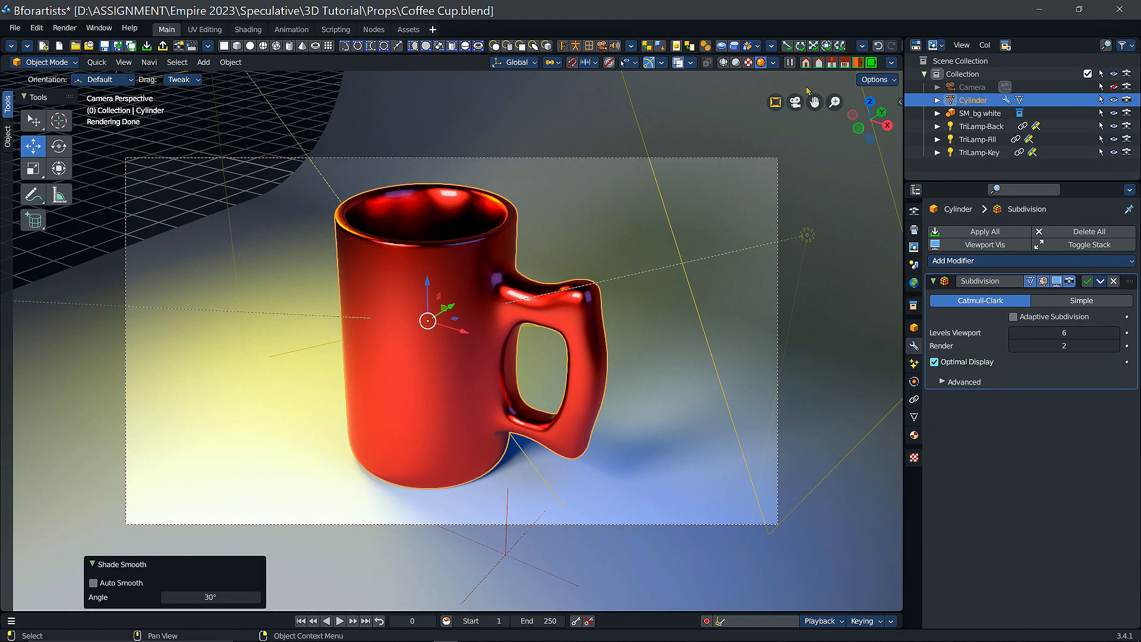
Leave the camera view, preview the scene with the Eevee render engine and switch back to Cycles
{"action": "left_click", "coordinate": [795, 102]}
{"action": "mouse_move", "coordinate": [577, 347]}
{"action": "middle_mouse_down"}
{"action": "mouse_move", "coordinate": [548, 370]}
{"action": "mouse_move", "coordinate": [586, 333]}
{"action": "mouse_move", "coordinate": [589, 313]}
{"action": "mouse_move", "coordinate": [568, 355]}
{"action": "mouse_move", "coordinate": [588, 348]}
{"action": "middle_mouse_up"}
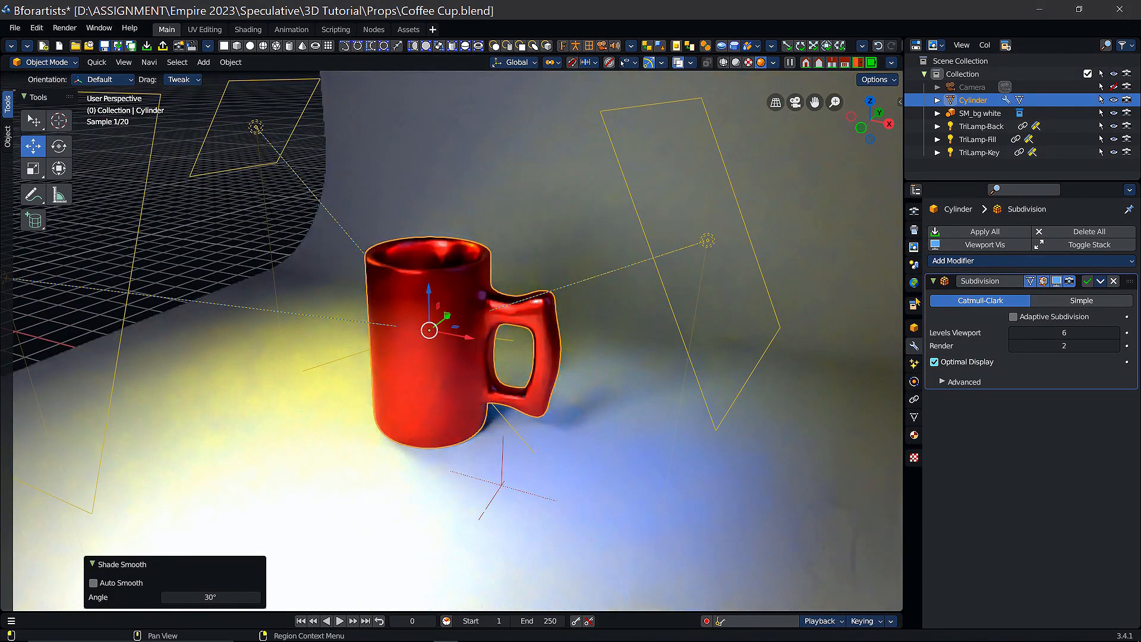
{"action": "left_click", "coordinate": [915, 212]}
{"action": "left_click", "coordinate": [1039, 232]}
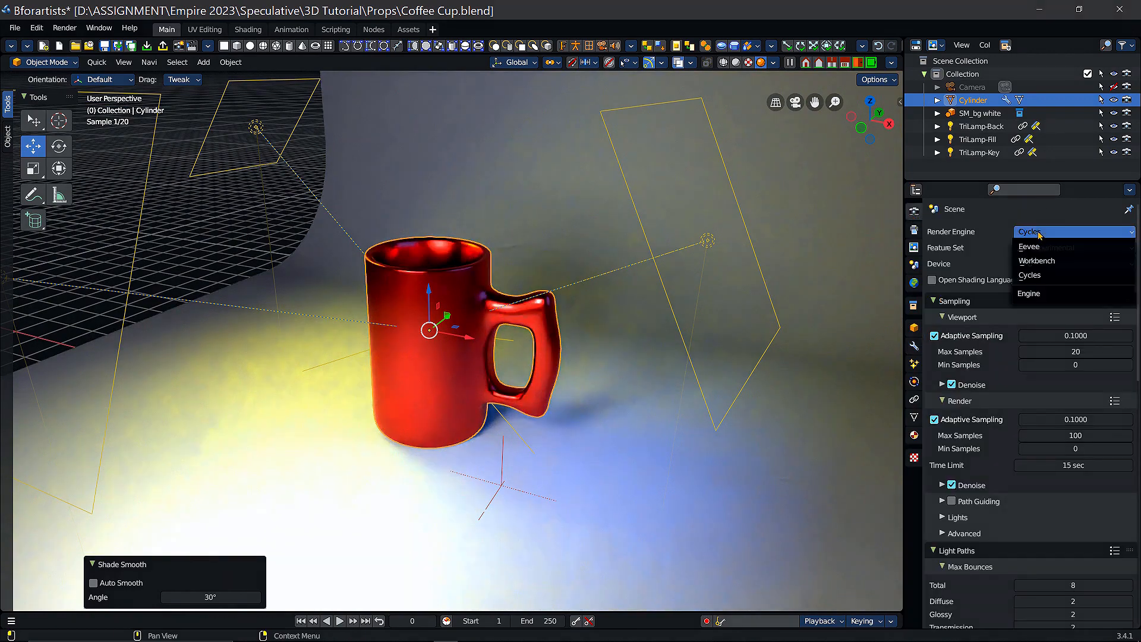
{"action": "left_click", "coordinate": [1048, 246]}
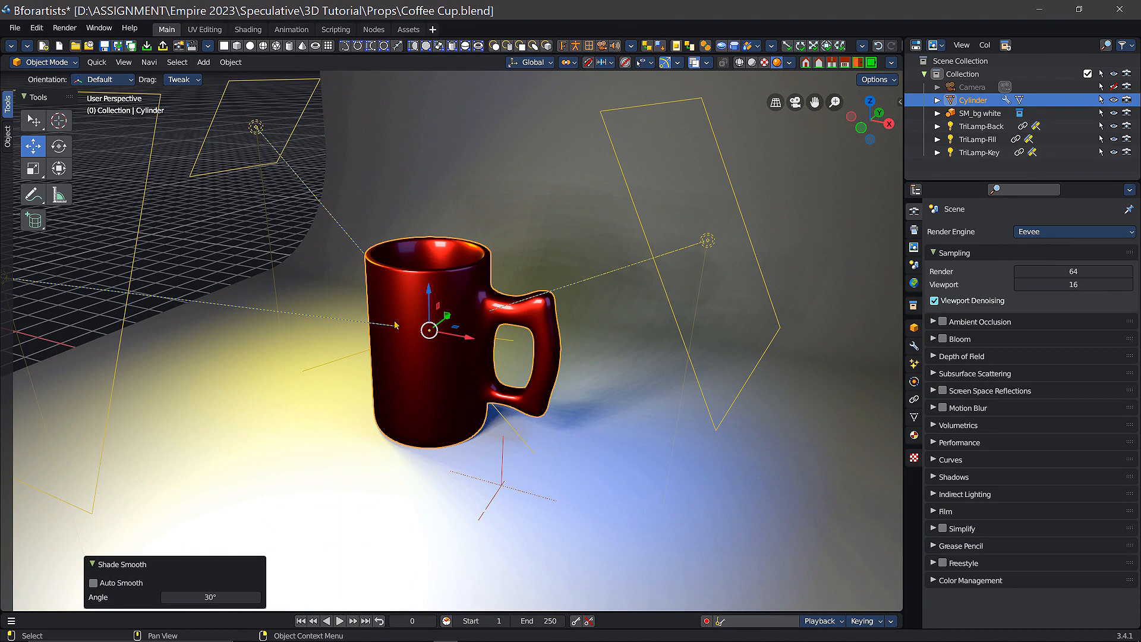
{"action": "left_click", "coordinate": [1041, 233]}
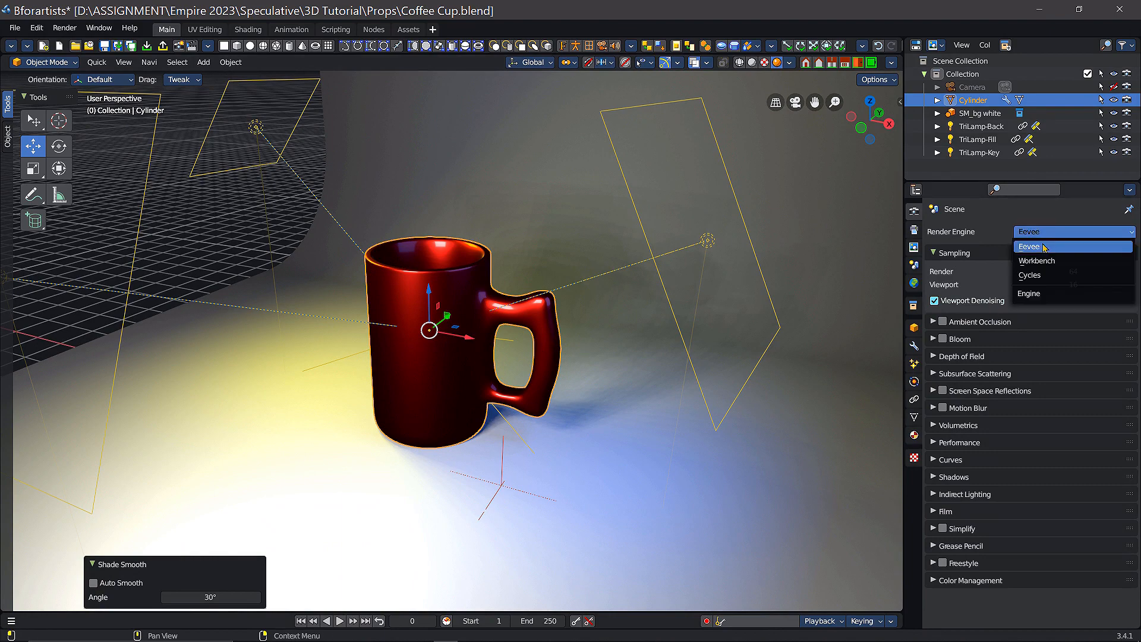
{"action": "left_click", "coordinate": [1038, 276]}
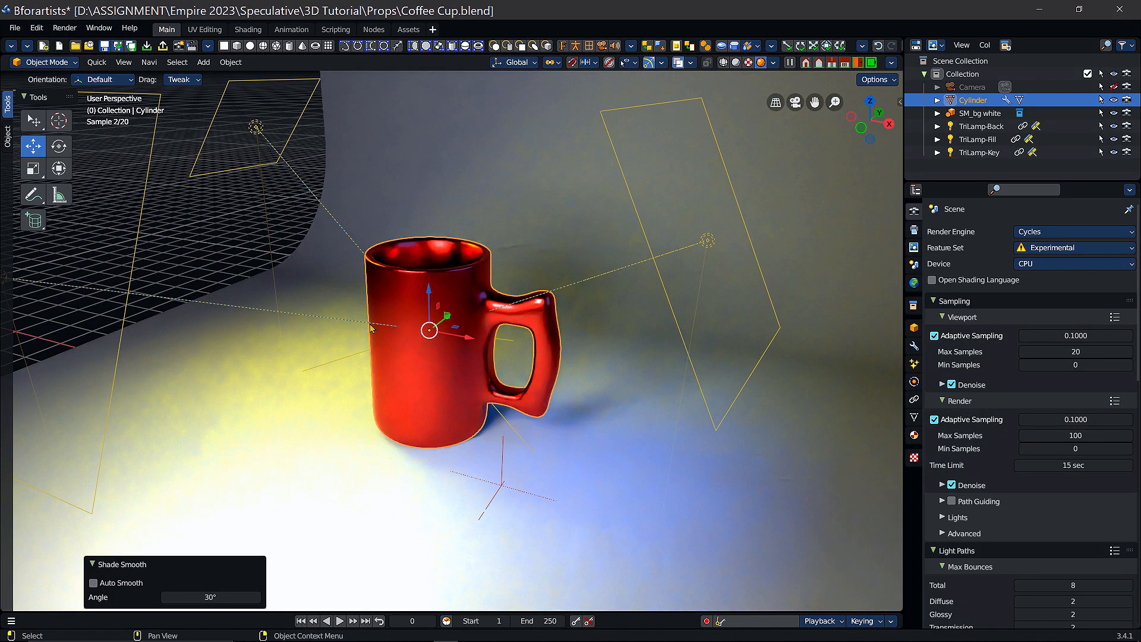
Select the white backdrop and move it about 2.3 m in the negative X direction behind the mug
{"action": "middle_click_drag", "start_coordinate": [504, 336], "coordinate": [616, 335]}
{"action": "scroll", "coordinate": [511, 342], "scroll_direction": "up", "scroll_amount": 3}
{"action": "scroll", "coordinate": [473, 335], "scroll_direction": "down", "scroll_amount": 5}
{"action": "left_click", "coordinate": [653, 455]}
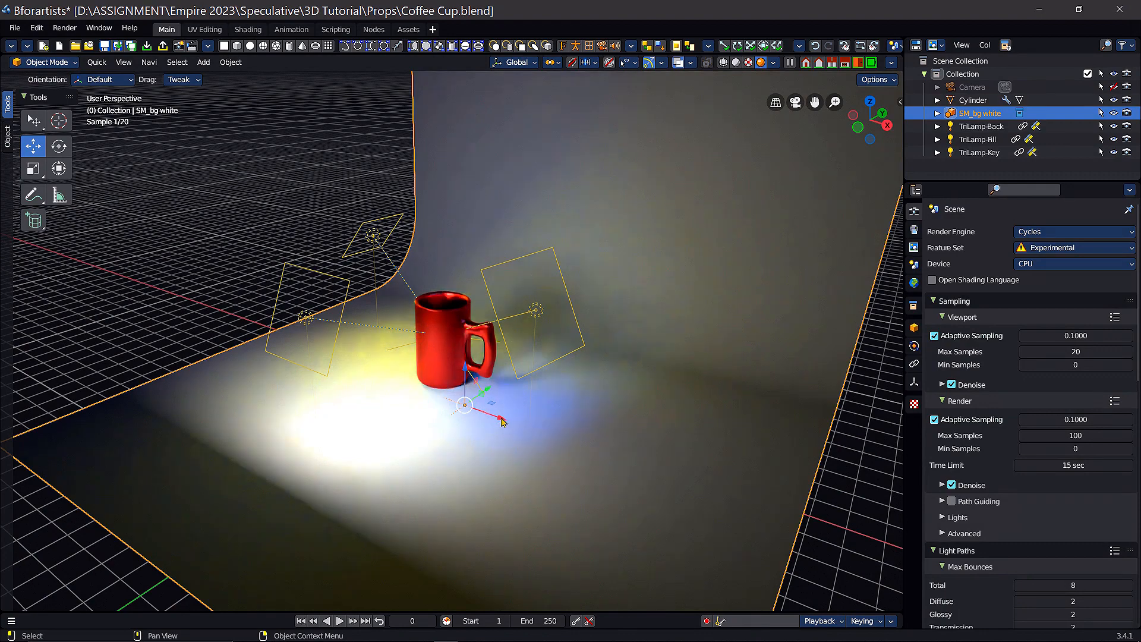
{"action": "left_click_drag", "start_coordinate": [503, 423], "coordinate": [464, 403]}
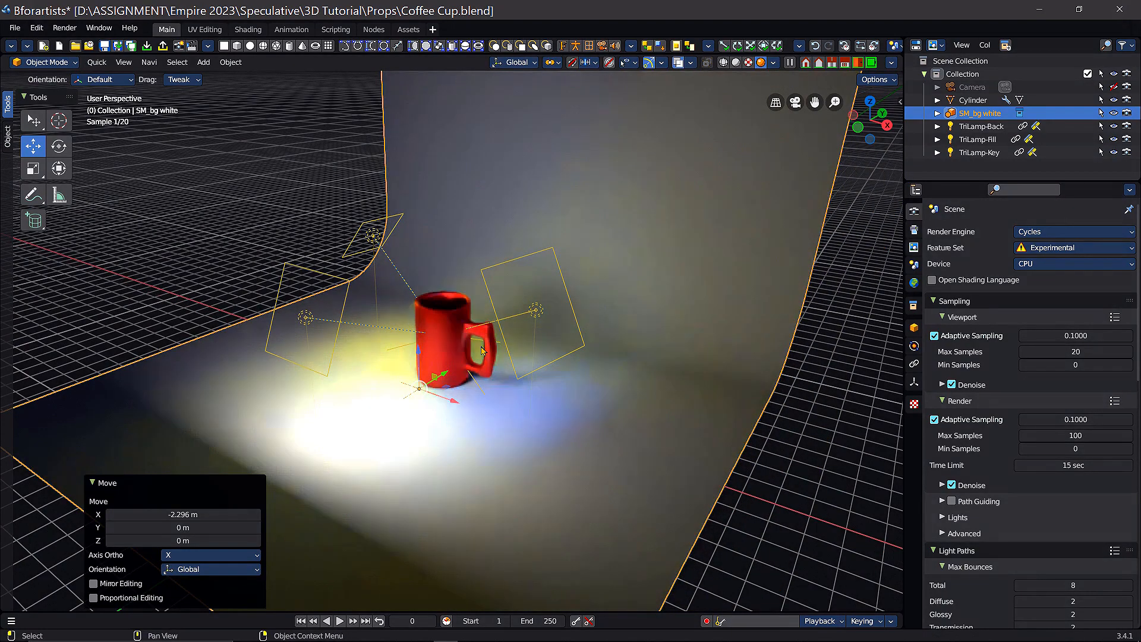
{"action": "scroll", "coordinate": [482, 348], "scroll_direction": "up", "scroll_amount": 6}
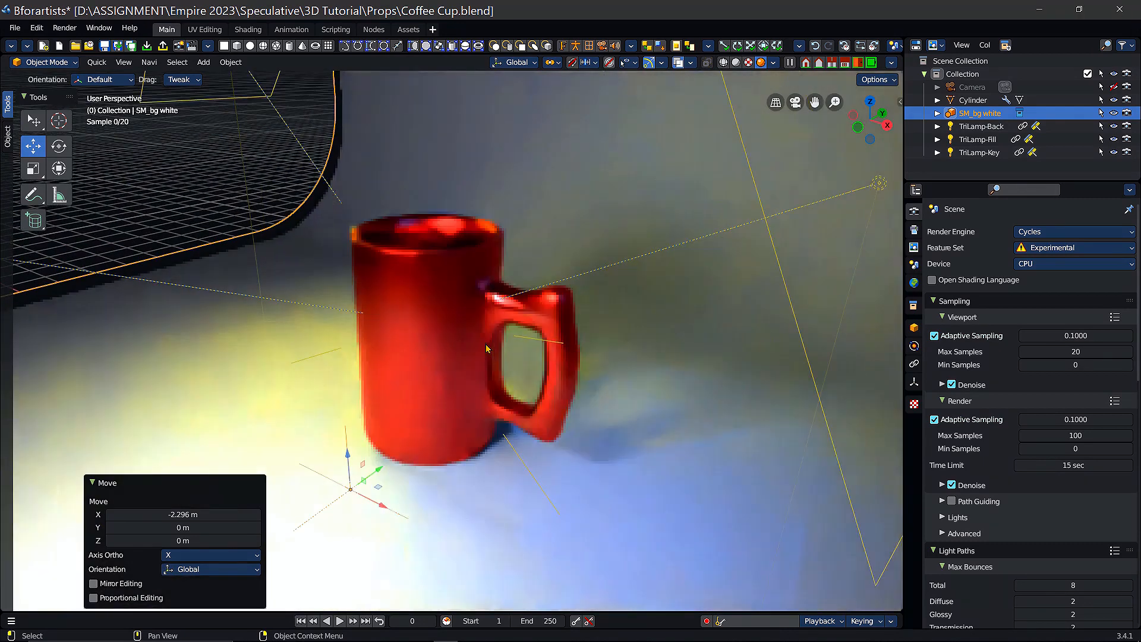
{"action": "middle_click_drag", "start_coordinate": [463, 296], "coordinate": [485, 310]}
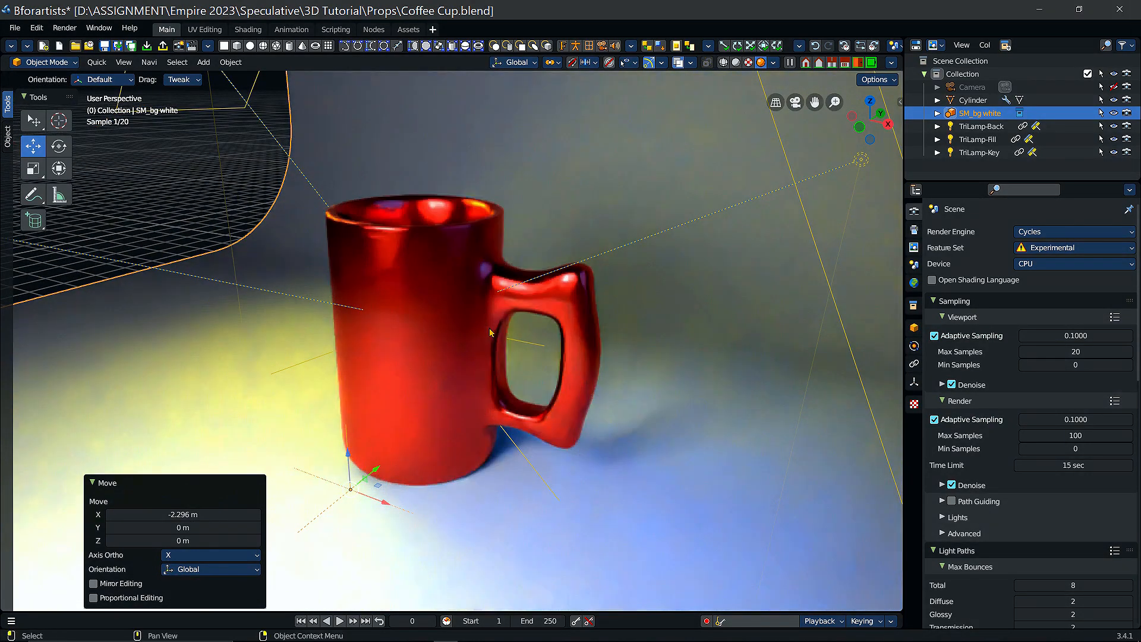
{"action": "mouse_move", "coordinate": [465, 310]}
{"action": "middle_mouse_down"}
{"action": "mouse_move", "coordinate": [455, 337]}
{"action": "mouse_move", "coordinate": [496, 336]}
{"action": "mouse_move", "coordinate": [464, 331]}
{"action": "middle_mouse_up"}
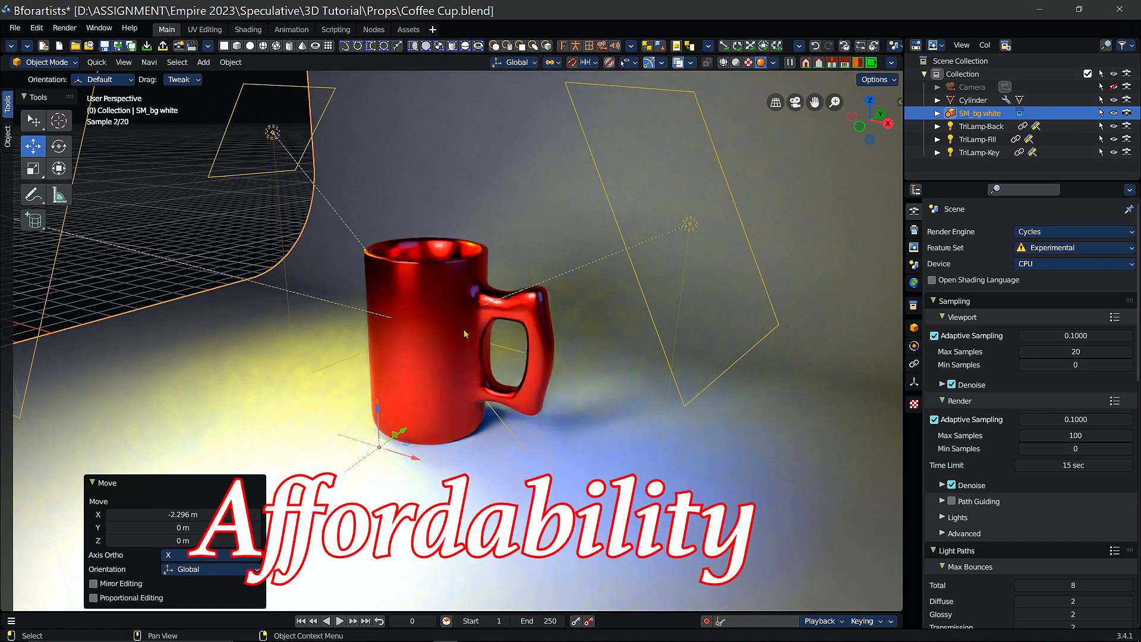
{"action": "middle_click_drag", "start_coordinate": [474, 333], "coordinate": [472, 351]}
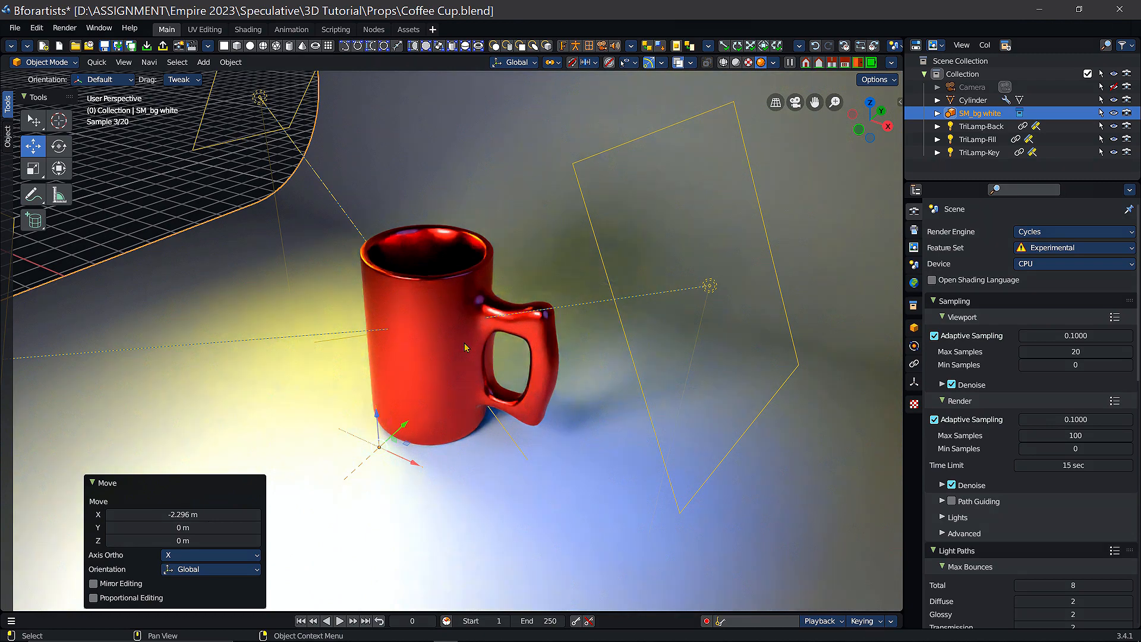
{"action": "middle_click_drag", "start_coordinate": [437, 358], "coordinate": [462, 337]}
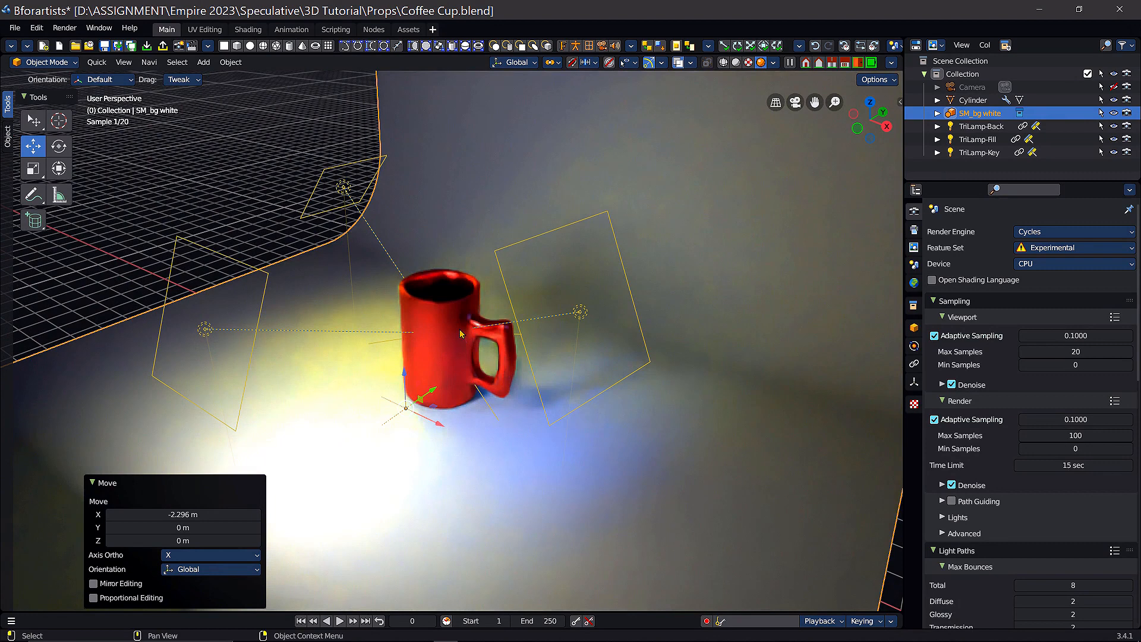